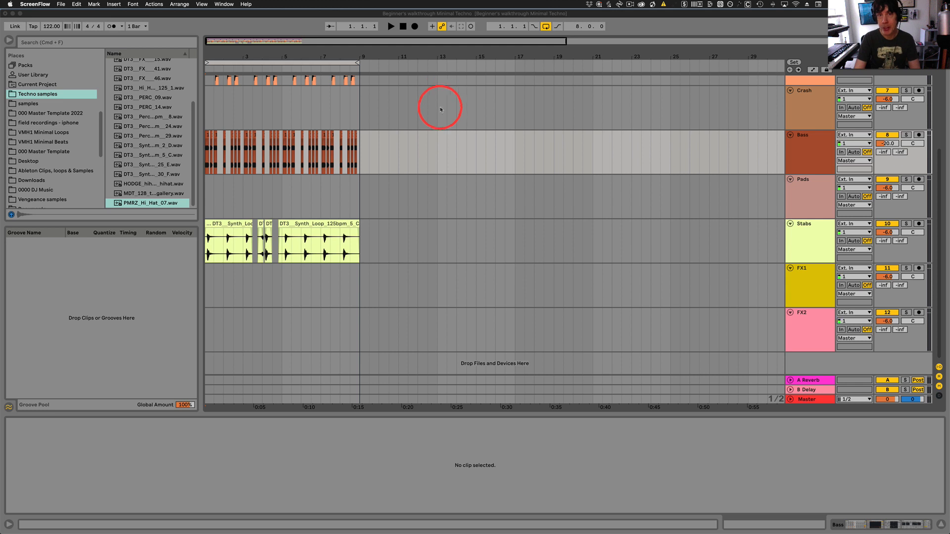
Look through the arrangement's tracks from Kick to FX2 and examine the Kick track's effect chain.
{"action": "scroll", "coordinate": [402, 207], "scroll_direction": "up", "scroll_amount": 5}
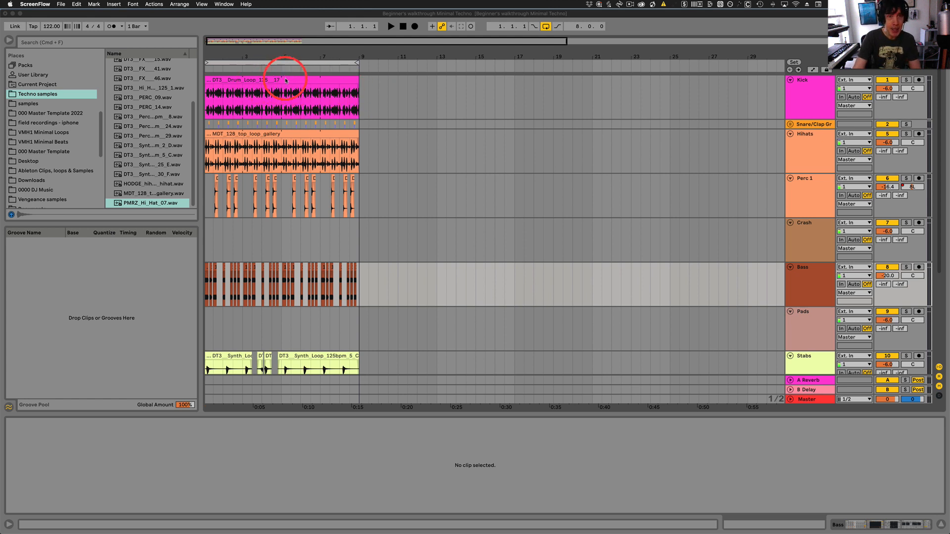
{"action": "scroll", "coordinate": [303, 250], "scroll_direction": "down", "scroll_amount": 3}
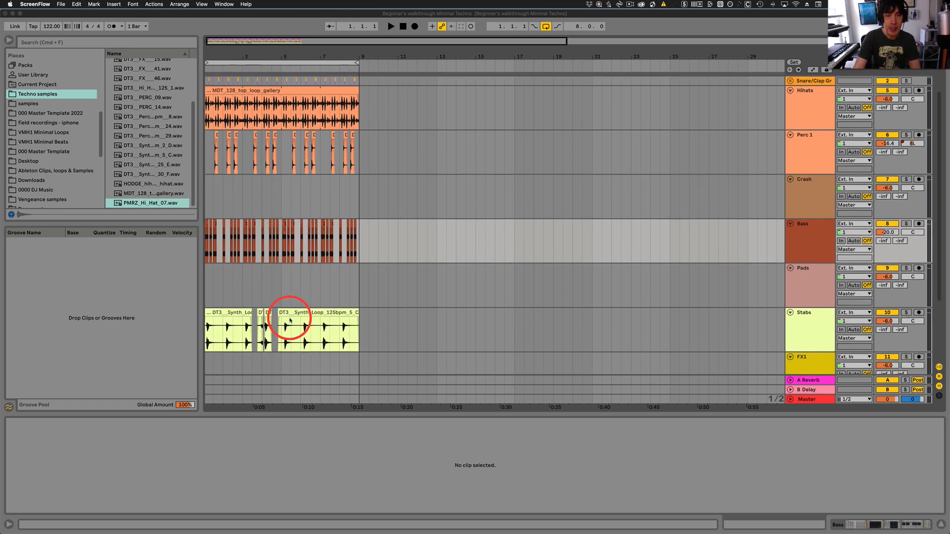
{"action": "scroll", "coordinate": [382, 309], "scroll_direction": "down", "scroll_amount": 5}
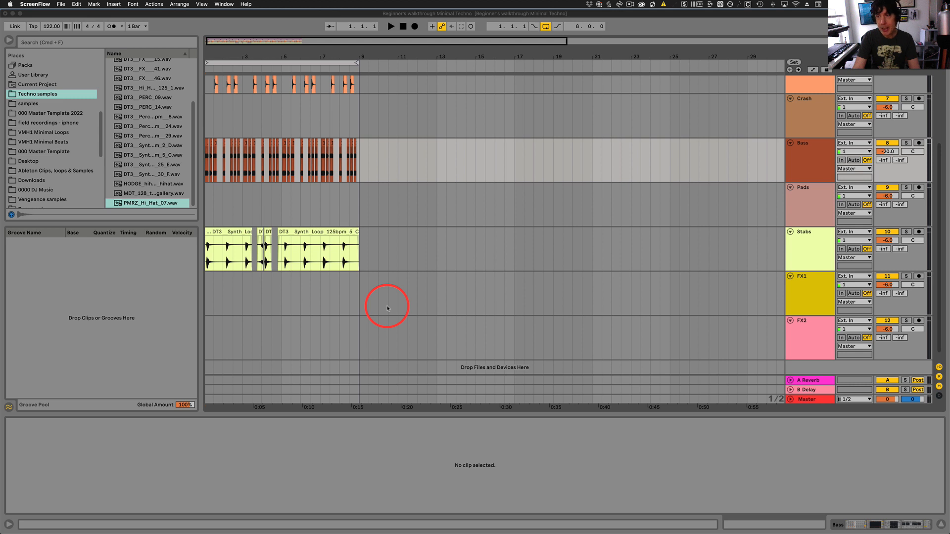
{"action": "scroll", "coordinate": [391, 311], "scroll_direction": "down", "scroll_amount": 1}
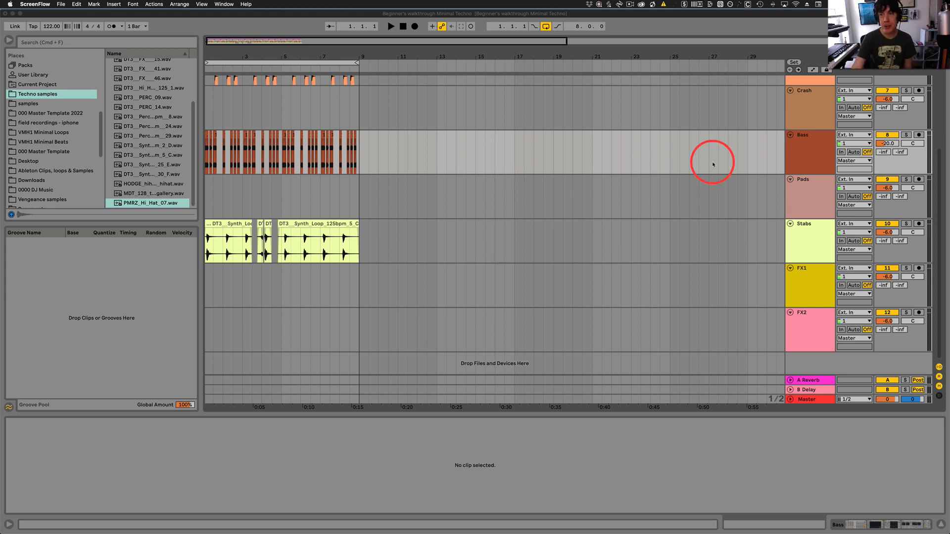
{"action": "left_click", "coordinate": [812, 93]}
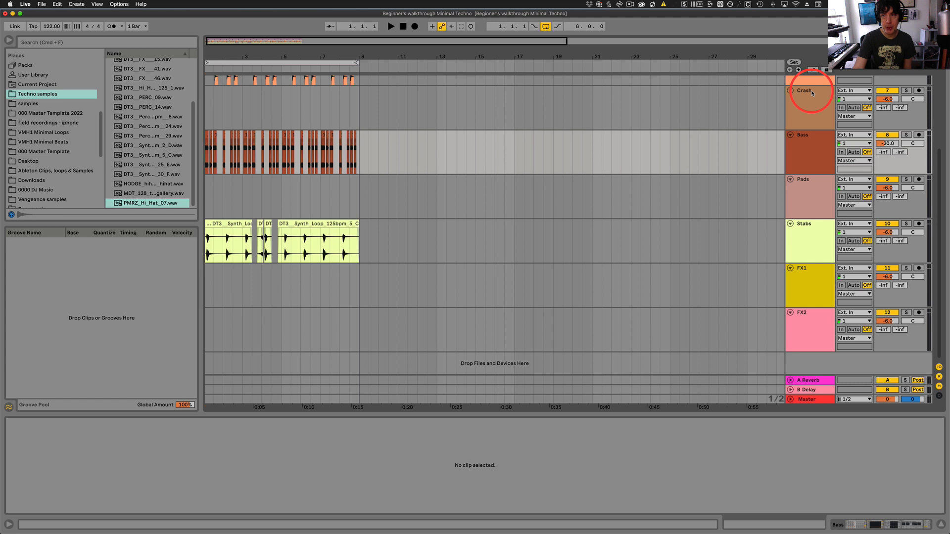
{"action": "left_click", "coordinate": [812, 93]}
{"action": "scroll", "coordinate": [806, 90], "scroll_direction": "up", "scroll_amount": 5}
{"action": "left_click", "coordinate": [803, 88]}
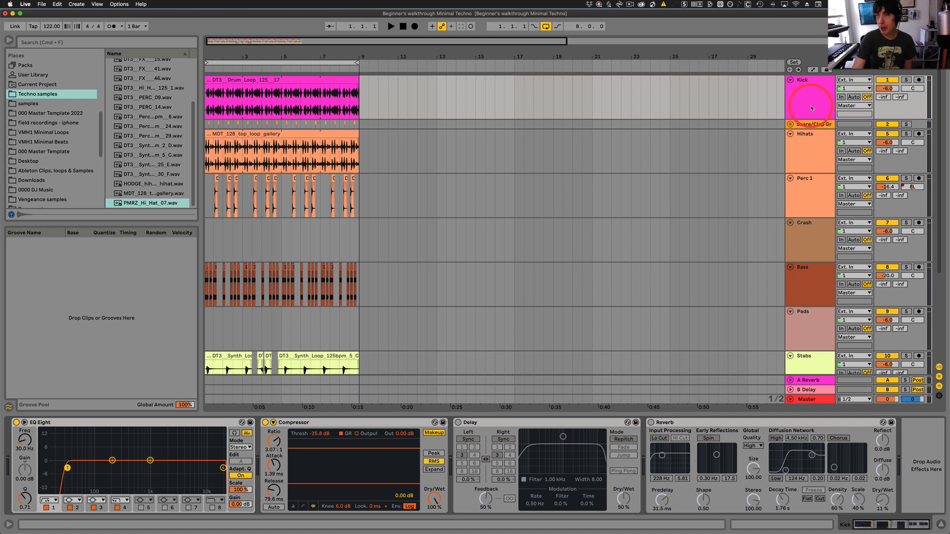
{"action": "left_click", "coordinate": [809, 85]}
{"action": "scroll", "coordinate": [805, 128], "scroll_direction": "down", "scroll_amount": 4}
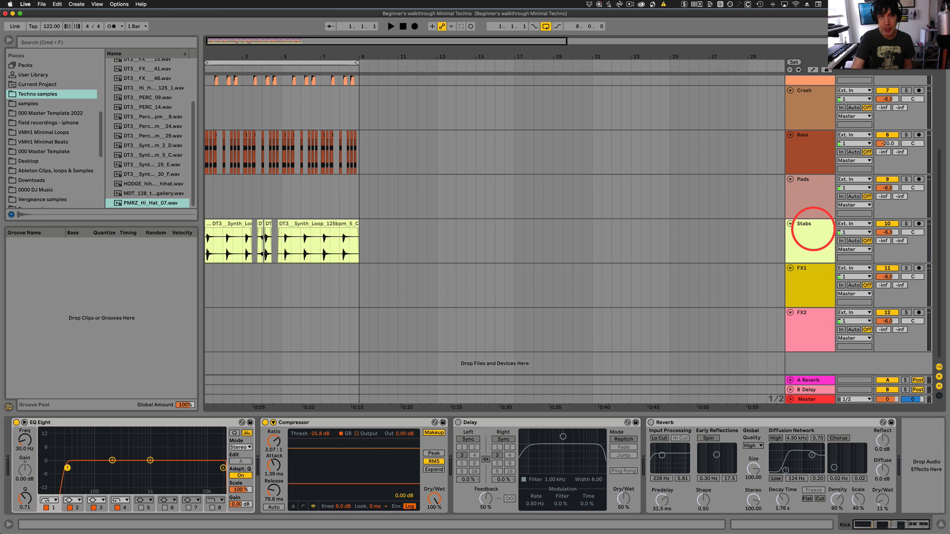
Show the Stabs track's effect chain and listen to the eight-bar loop from bar 1.
{"action": "left_click", "coordinate": [812, 228]}
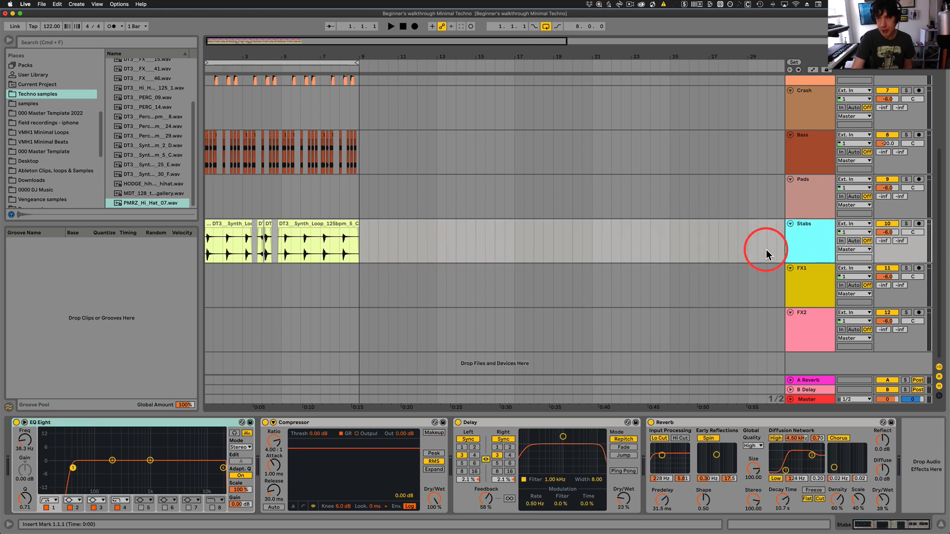
{"action": "left_click", "coordinate": [905, 223]}
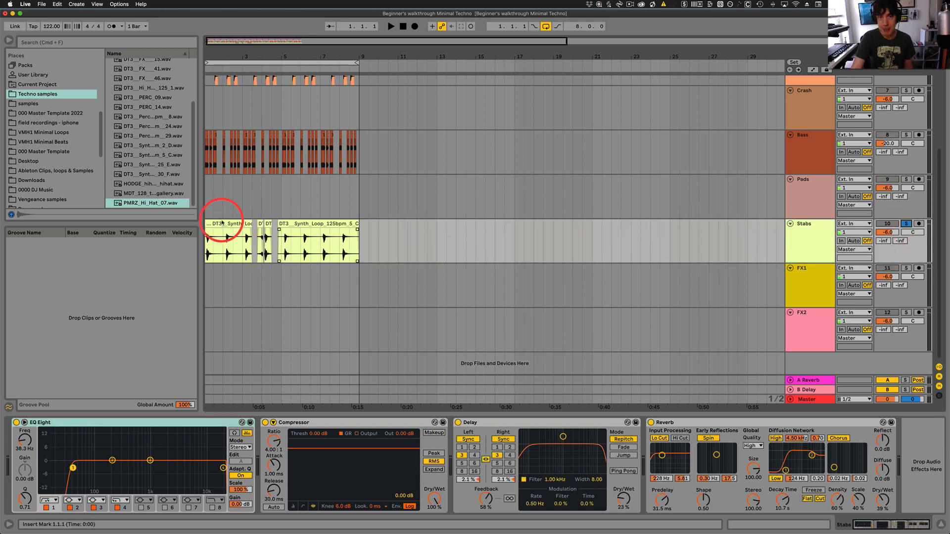
{"action": "left_click", "coordinate": [906, 224]}
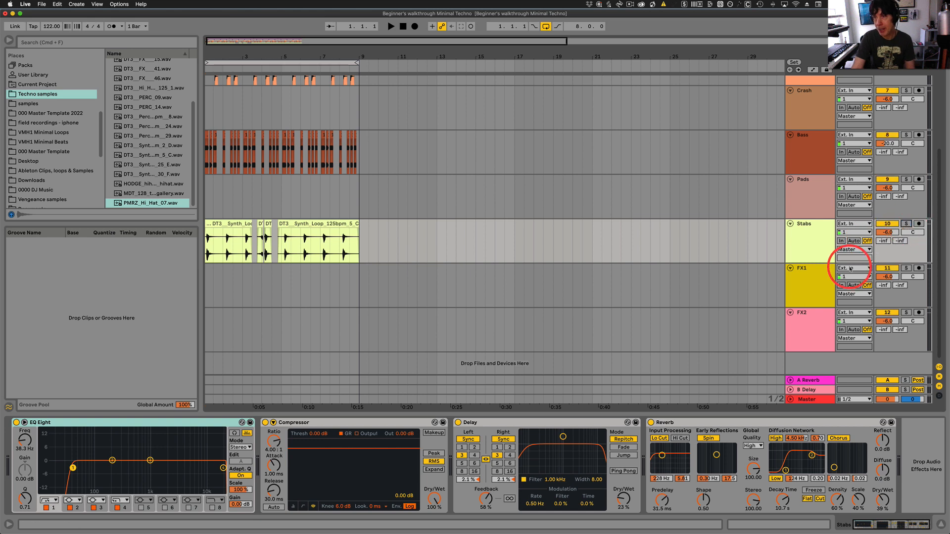
{"action": "left_click", "coordinate": [292, 62]}
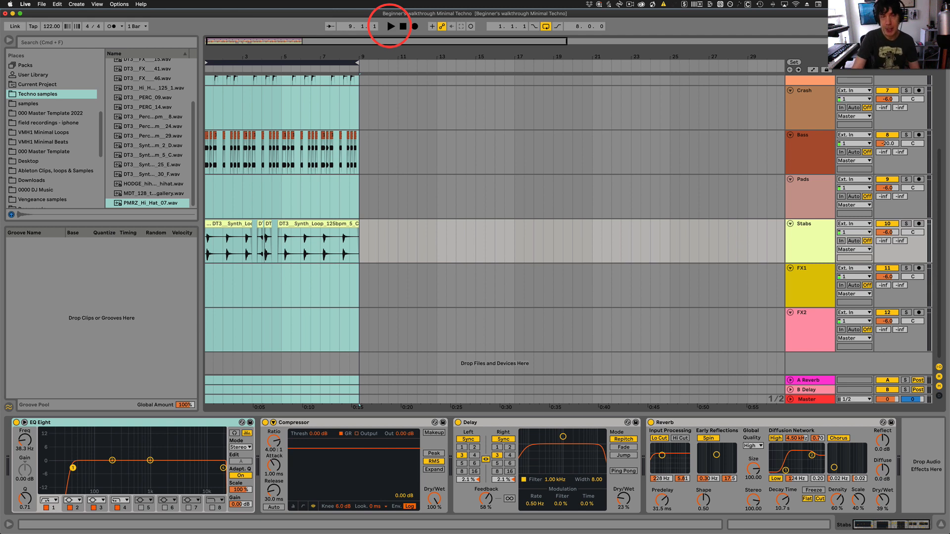
{"action": "left_click", "coordinate": [391, 27]}
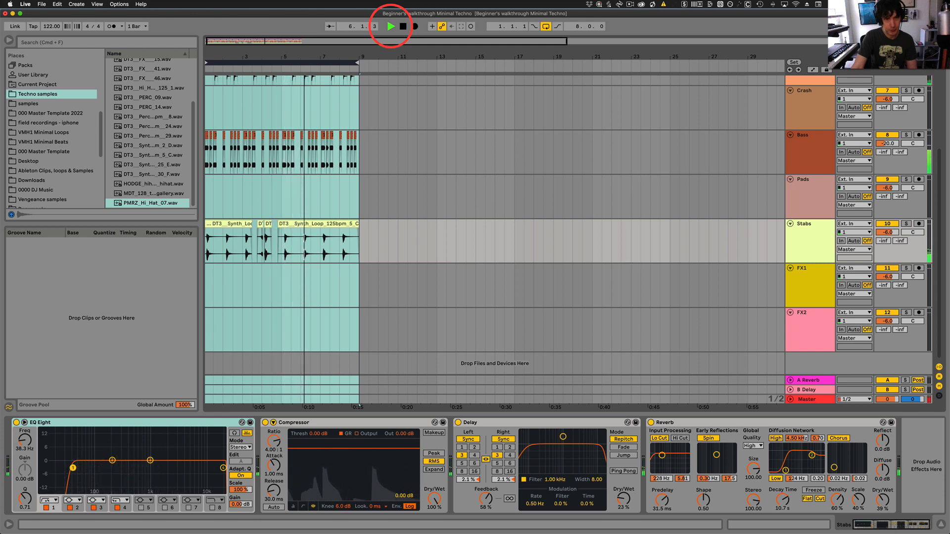
{"action": "key", "text": "space"}
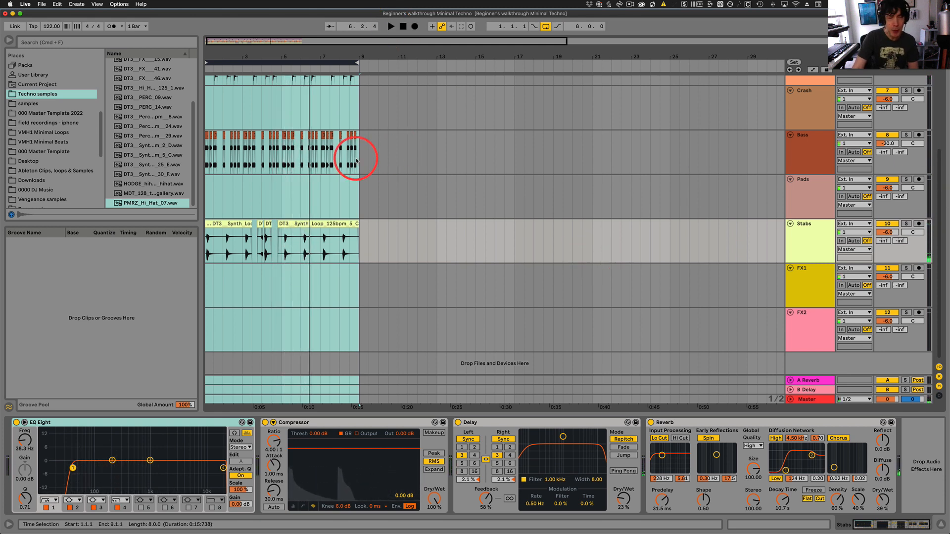
Split the first Stabs synth clip at 2.1.3 and 3.1.3 to isolate the single stab between them.
{"action": "left_click_drag", "start_coordinate": [211, 54], "coordinate": [211, 54]}
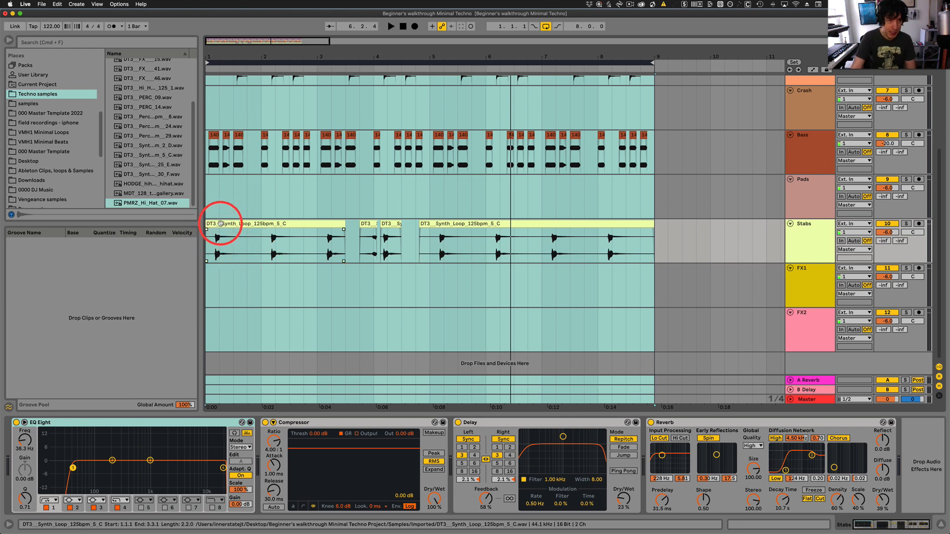
{"action": "left_click_drag", "start_coordinate": [277, 42], "coordinate": [277, 54]}
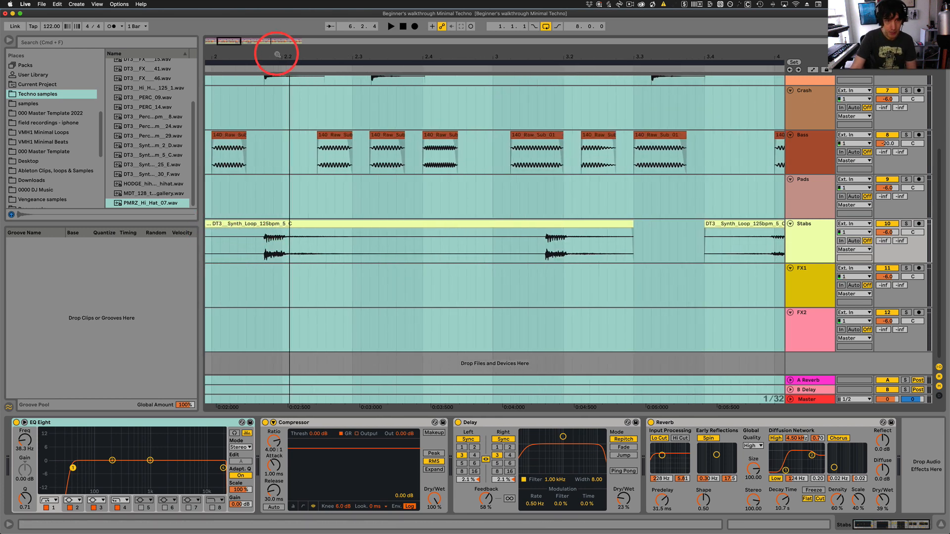
{"action": "left_click", "coordinate": [267, 224]}
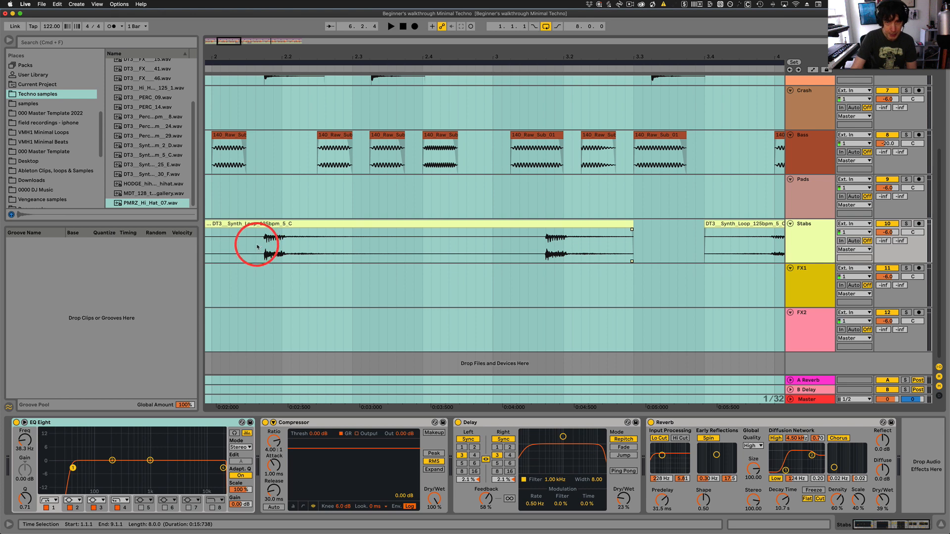
{"action": "left_click_drag", "start_coordinate": [256, 246], "coordinate": [538, 231]}
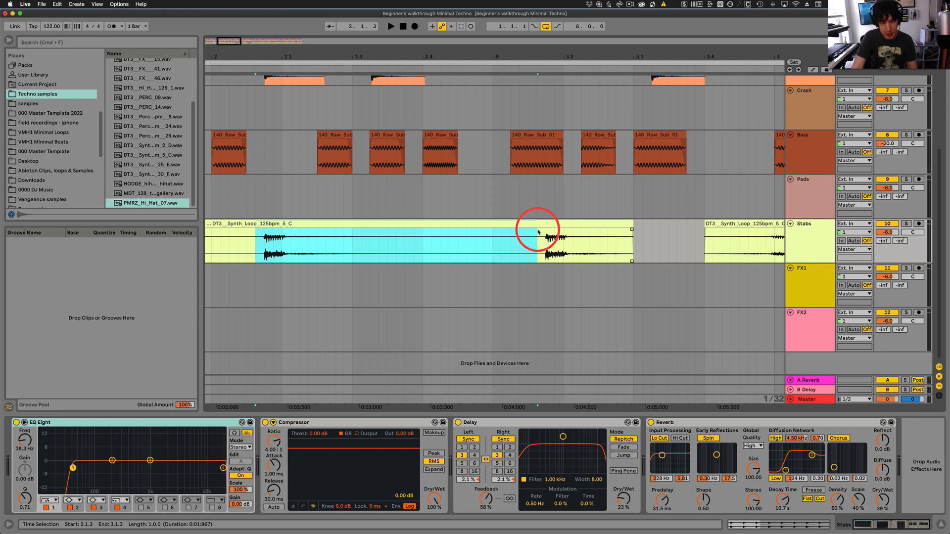
{"action": "key", "text": "super+e"}
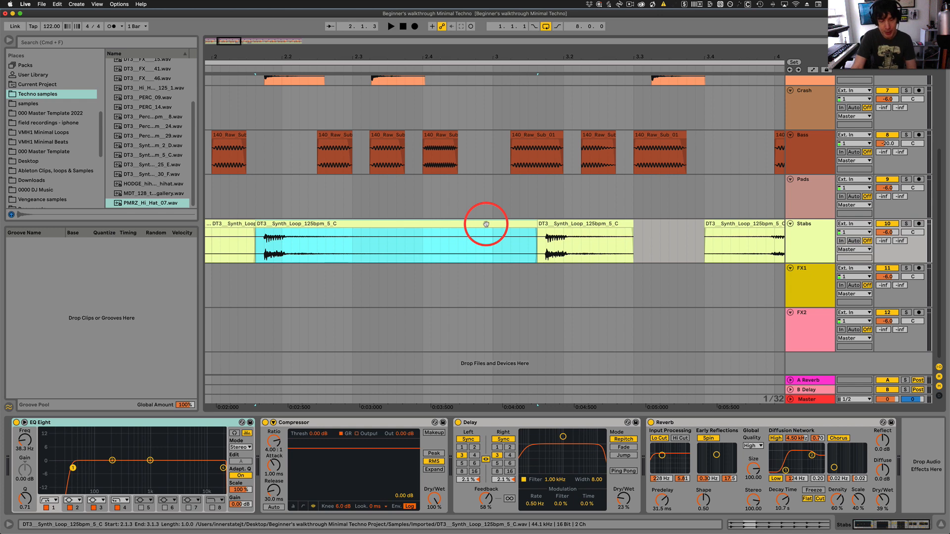
Set the pitch of the isolated Stabs clip at 2.1.3 to -6 semitones and audition it.
{"action": "double_click", "coordinate": [442, 225]}
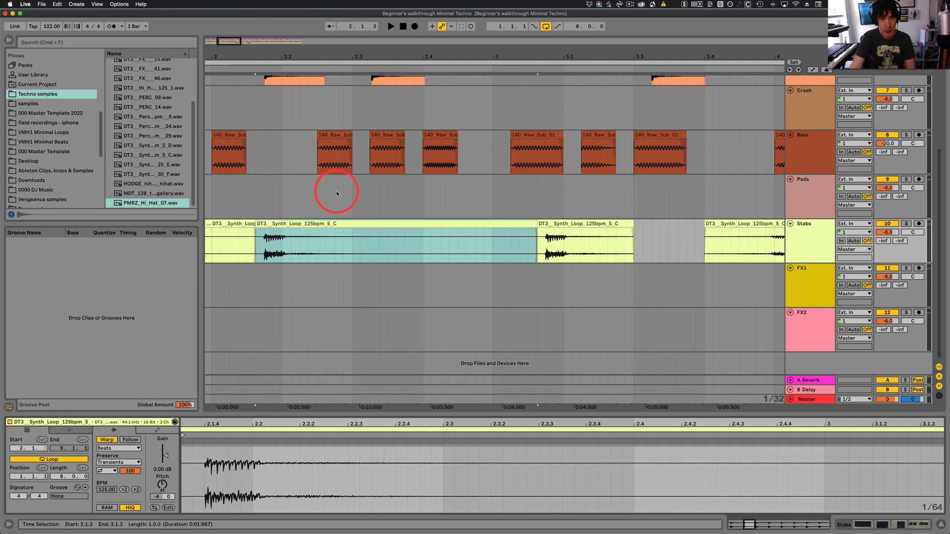
{"action": "double_click", "coordinate": [325, 225]}
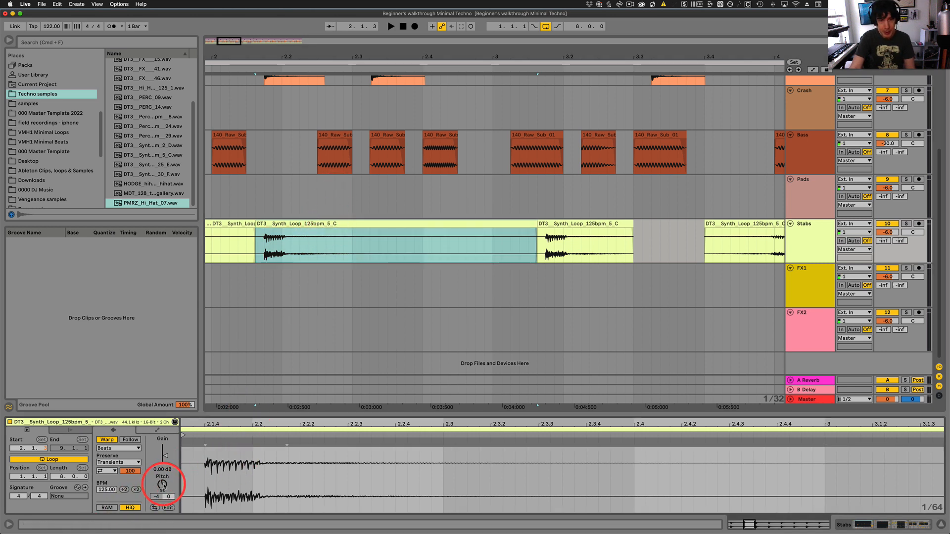
{"action": "key", "text": "space"}
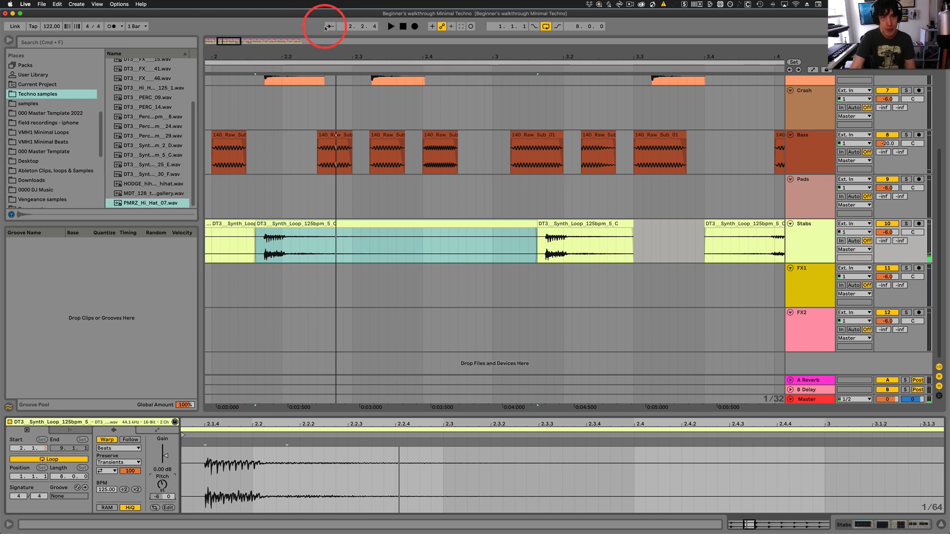
Listen to the arrangement from 1.1.3 to judge the repitched stab in context.
{"action": "left_click_drag", "start_coordinate": [341, 57], "coordinate": [342, 52]}
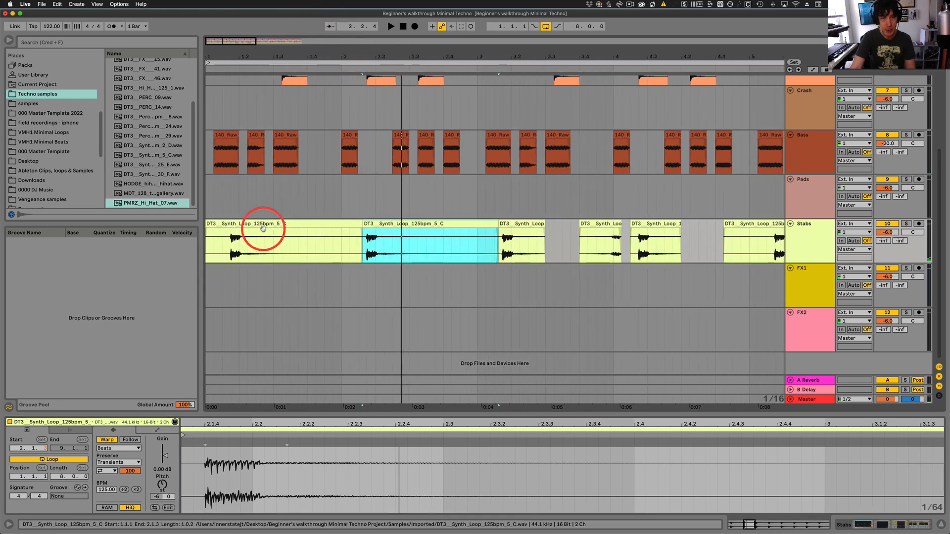
{"action": "left_click", "coordinate": [223, 245]}
{"action": "key", "text": "space"}
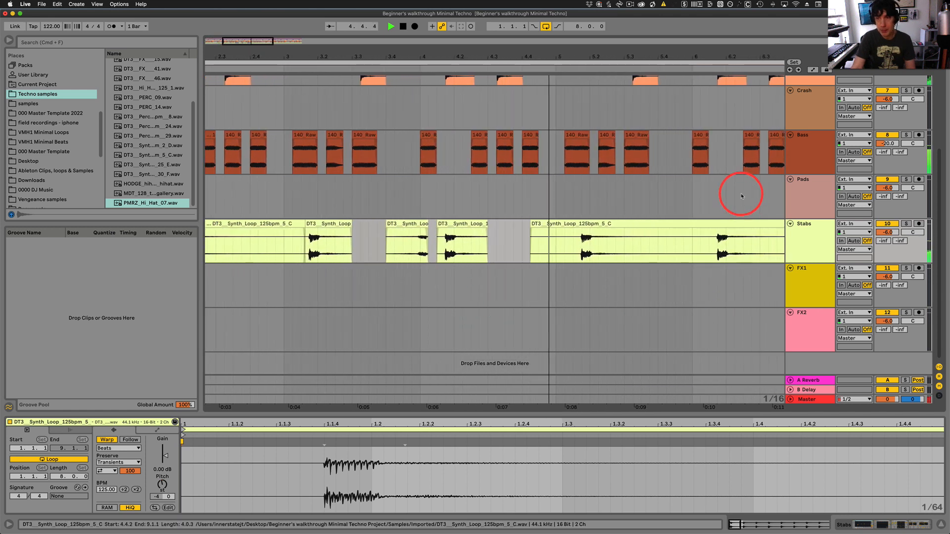
{"action": "scroll", "coordinate": [698, 230], "scroll_direction": "right", "scroll_amount": 5}
{"action": "key", "text": "space"}
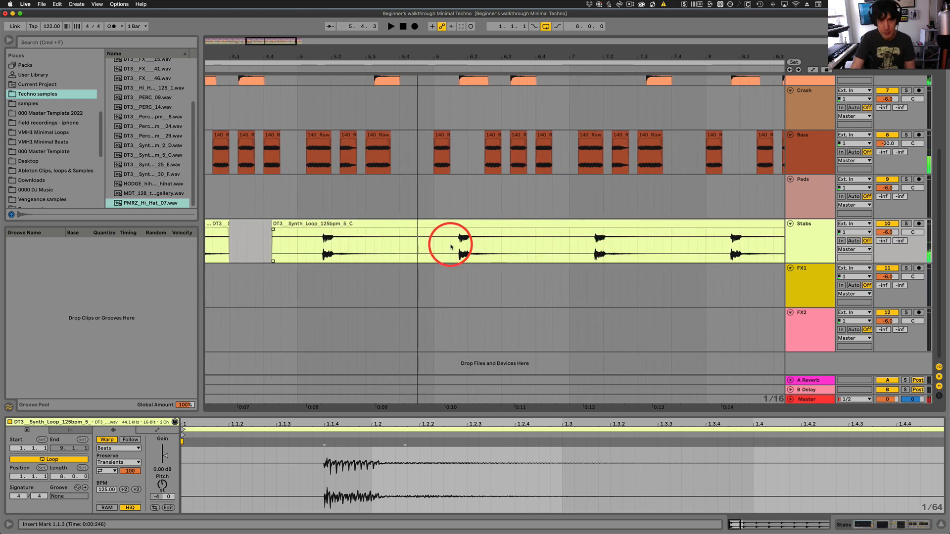
Split the long Stabs clip at 6.1.3 and 7.1.3, then set the isolated clip's pitch to -6 semitones and audition it.
{"action": "left_click_drag", "start_coordinate": [451, 246], "coordinate": [585, 227]}
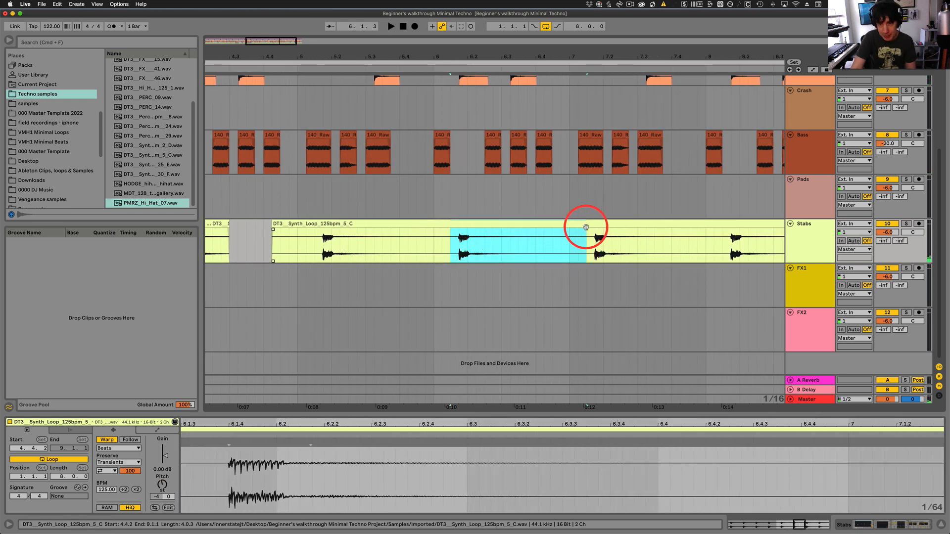
{"action": "key", "text": "super+e"}
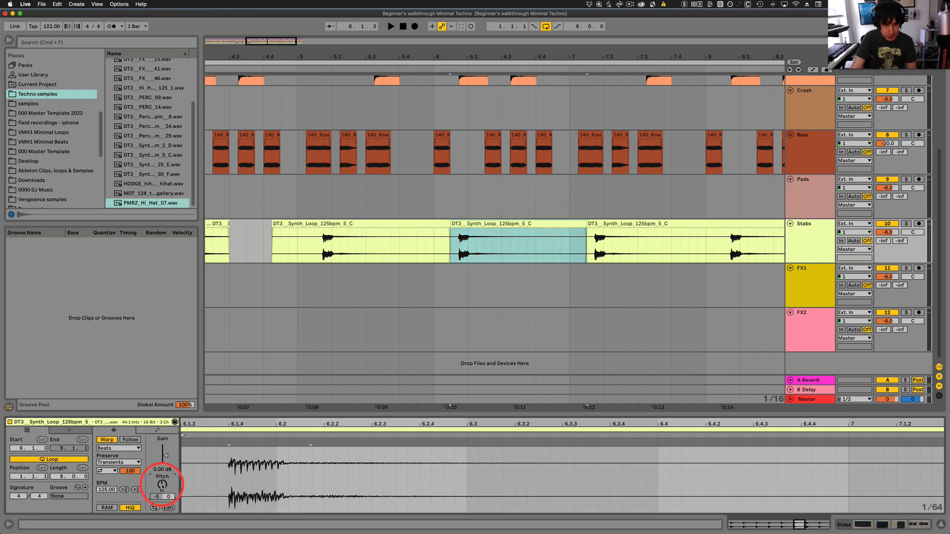
{"action": "key", "text": "space"}
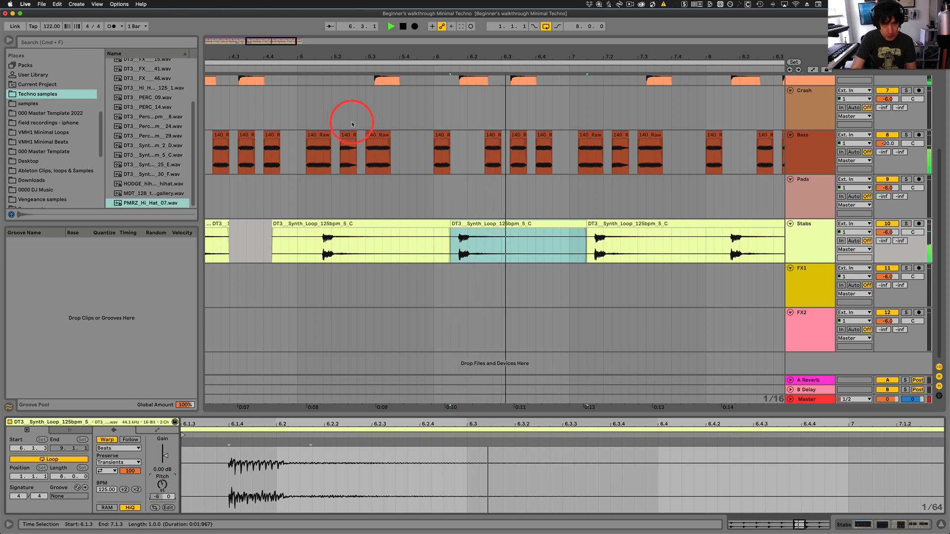
{"action": "left_click_drag", "start_coordinate": [473, 51], "coordinate": [474, 52]}
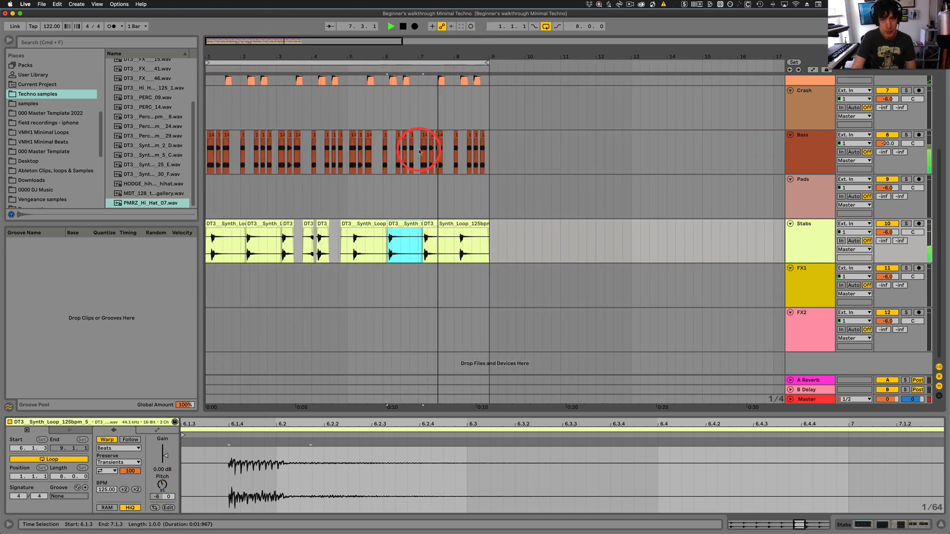
{"action": "key", "text": "space"}
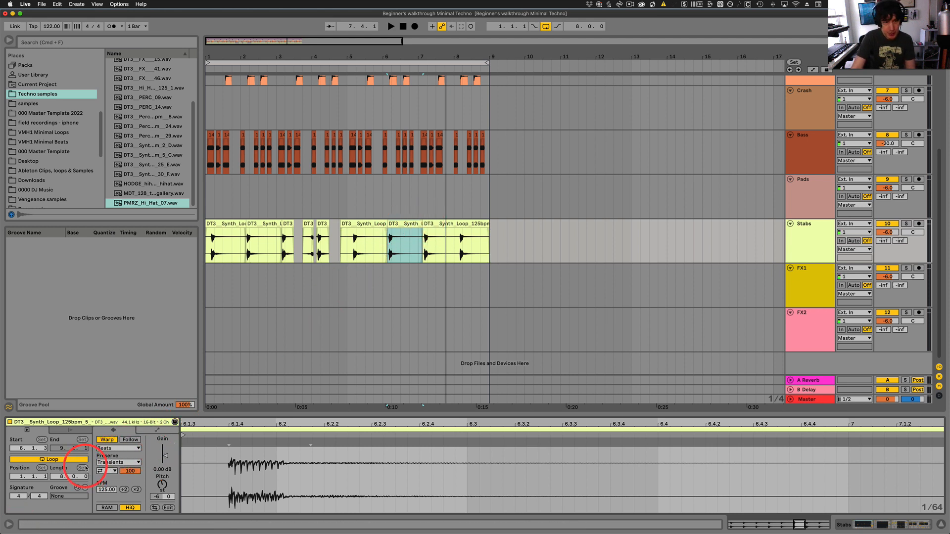
Set the warp mode of the two repitched Stabs clips, at 6.1.3 and 2.1.3, to Complex Pro.
{"action": "left_click", "coordinate": [113, 449]}
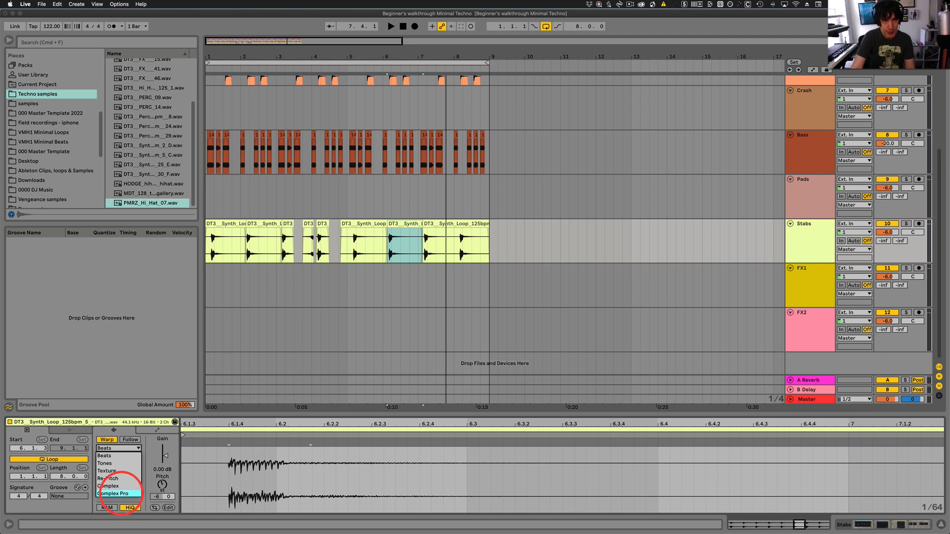
{"action": "left_click", "coordinate": [118, 494]}
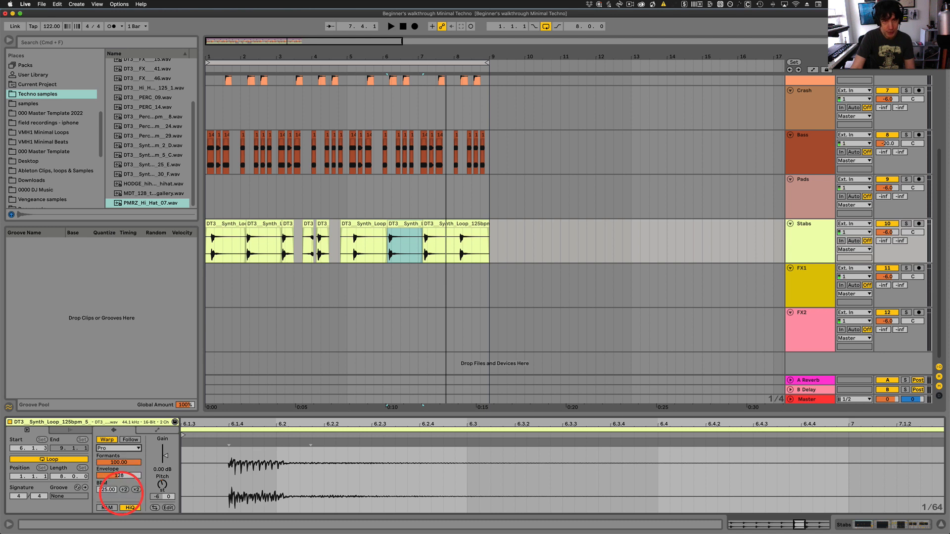
{"action": "left_click", "coordinate": [261, 224]}
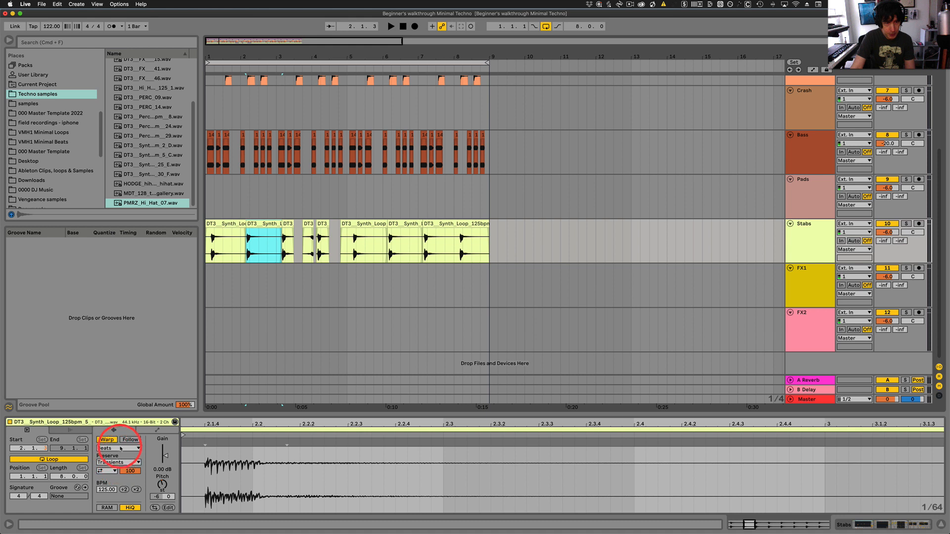
{"action": "left_click", "coordinate": [121, 448]}
{"action": "left_click", "coordinate": [114, 494]}
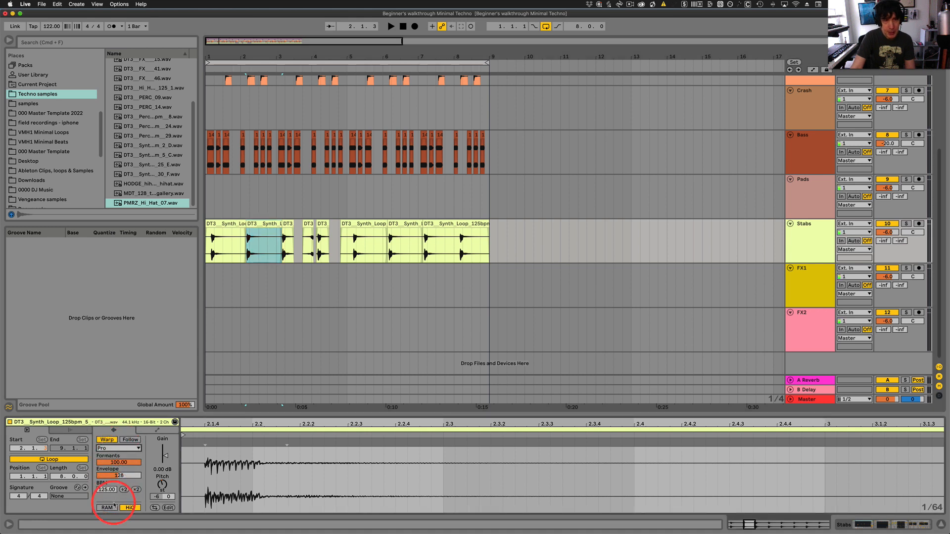
Set the warp mode of all Stabs clips from 1.1.1 to 9.1.1 to Complex Pro.
{"action": "left_click", "coordinate": [229, 225]}
{"action": "key", "text": "space"}
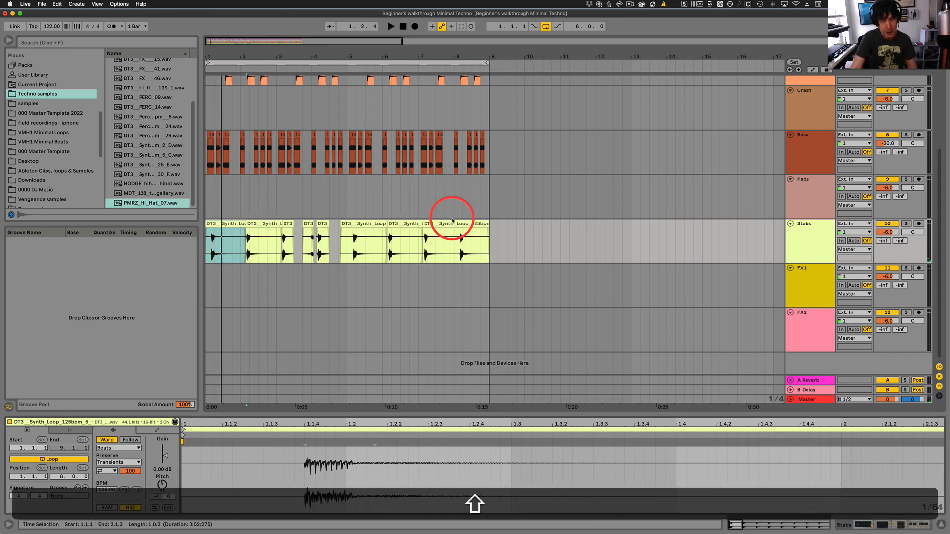
{"action": "left_click", "coordinate": [465, 224], "text": "shift"}
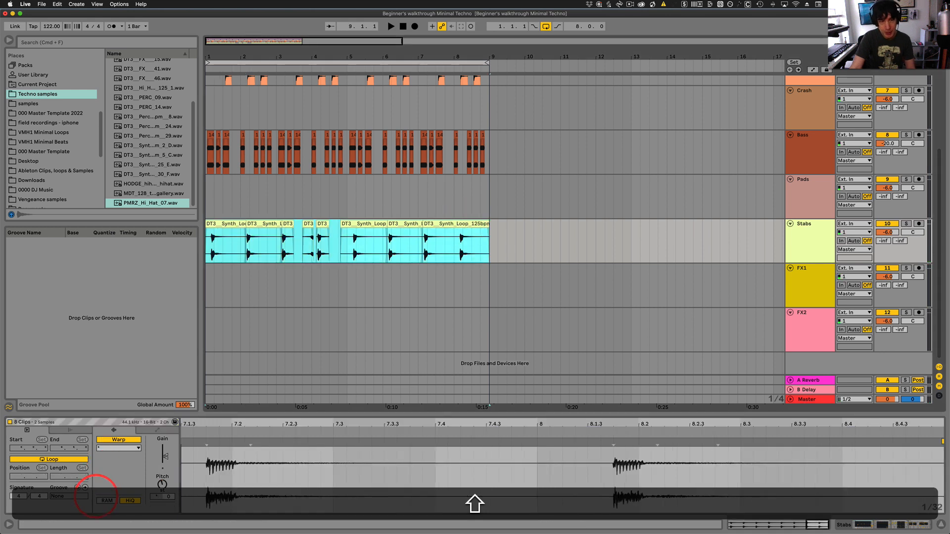
{"action": "left_click", "coordinate": [127, 448]}
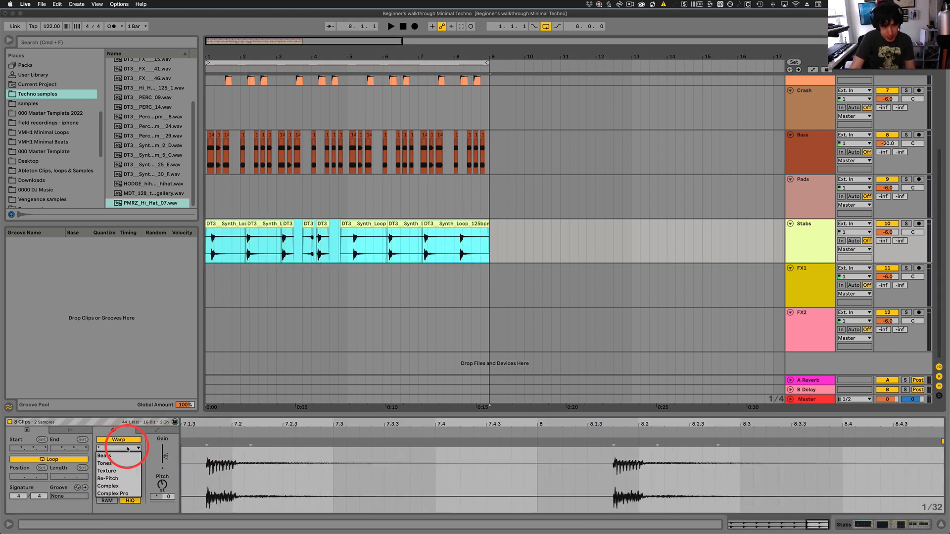
{"action": "left_click", "coordinate": [119, 493]}
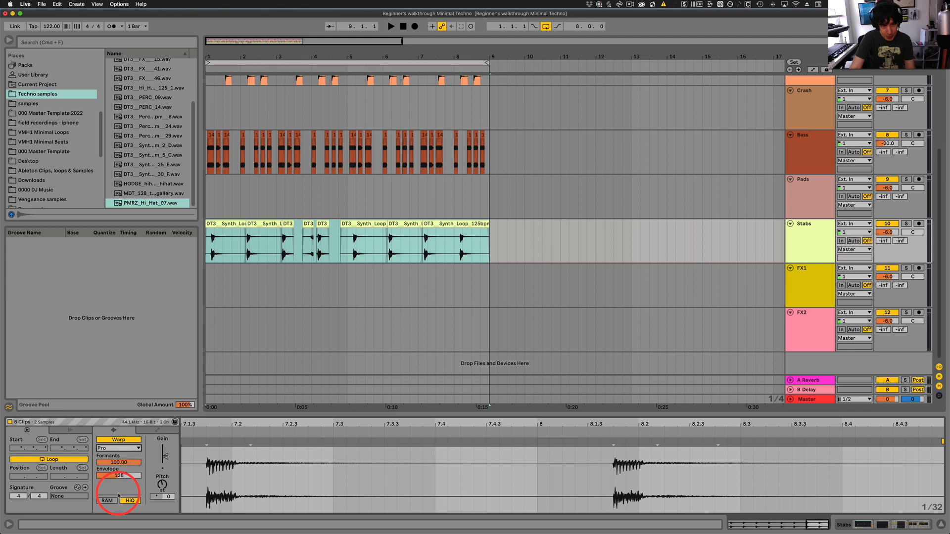
Listen to the arrangement from 1.4.1 to judge the Stabs part with its new warp mode.
{"action": "left_click", "coordinate": [231, 248]}
{"action": "key", "text": "space"}
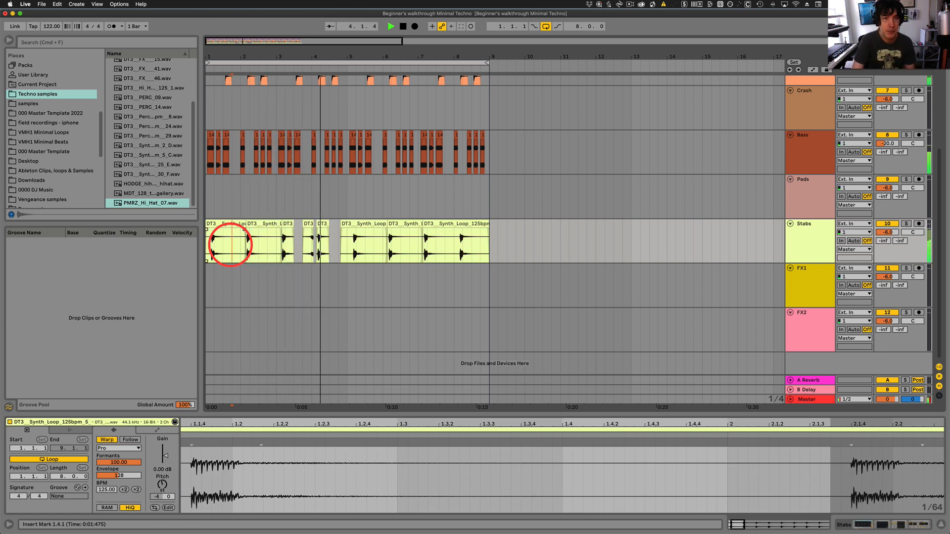
{"action": "key", "text": "space"}
{"action": "left_click_drag", "start_coordinate": [358, 56], "coordinate": [362, 46]}
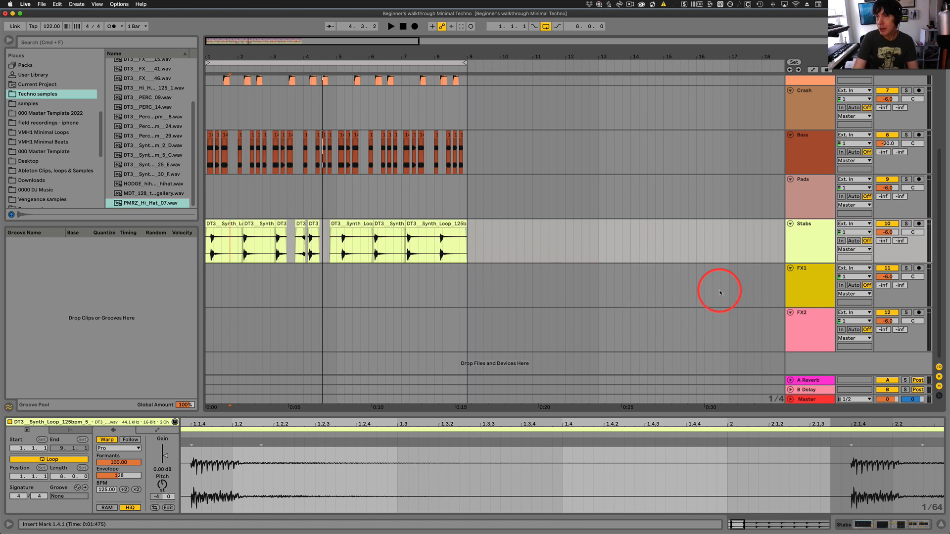
Insert a MIDI track below the Stabs track and delete its default effects racks, leaving it without devices.
{"action": "left_click", "coordinate": [805, 226]}
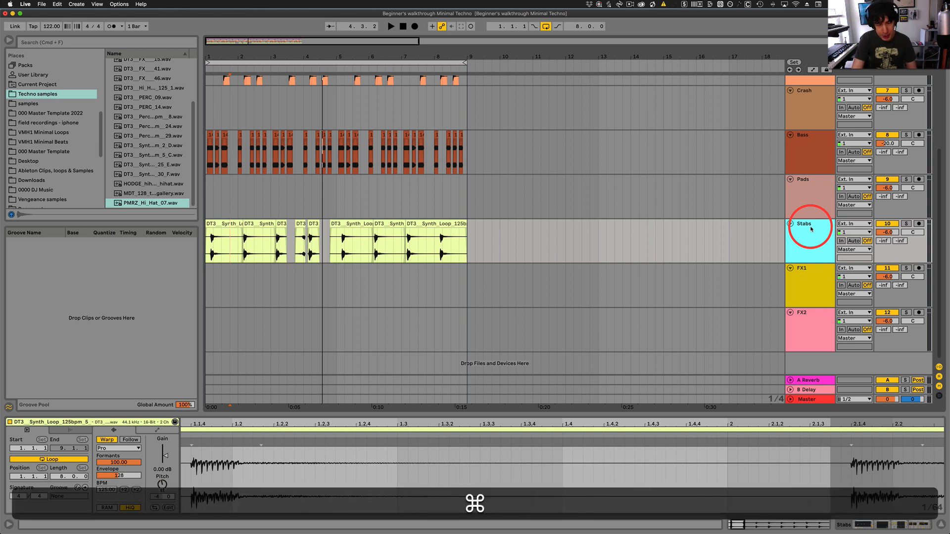
{"action": "key", "text": "shift+super+t"}
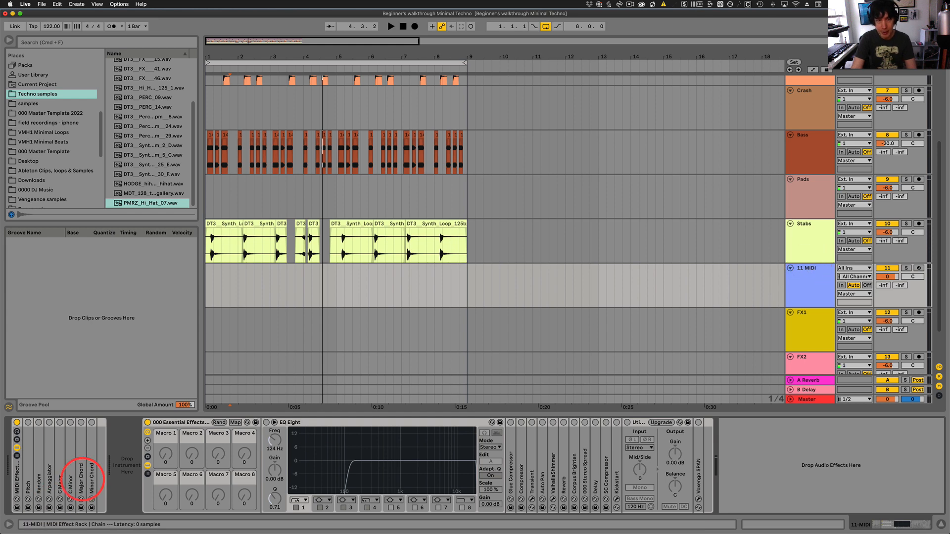
{"action": "key", "text": "BackSpace"}
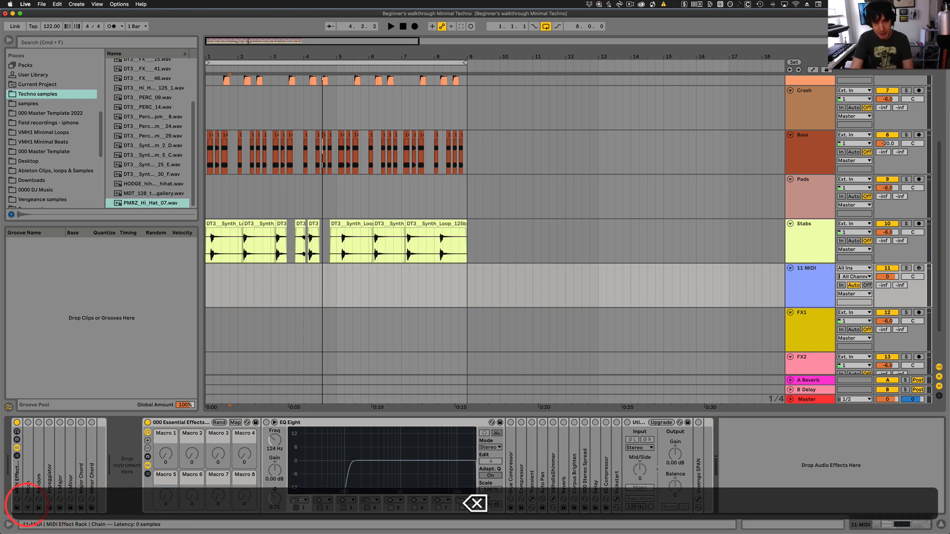
{"action": "left_click", "coordinate": [161, 423]}
{"action": "key", "text": "BackSpace"}
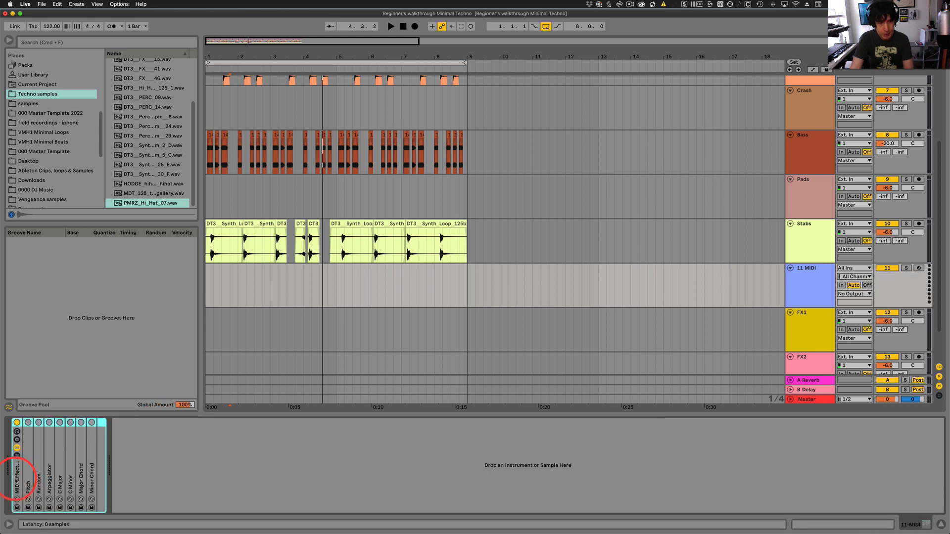
{"action": "key", "text": "BackSpace"}
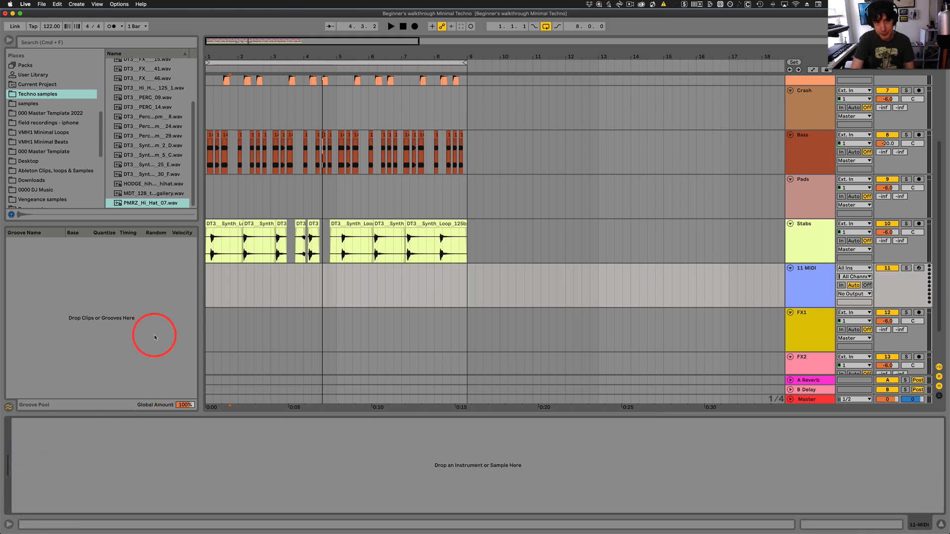
Find DT3__Synth_Loop_125bpm_5_C.wav among the Techno samples and load it as the instrument of the new MIDI track.
{"action": "scroll", "coordinate": [135, 171], "scroll_direction": "up", "scroll_amount": 2}
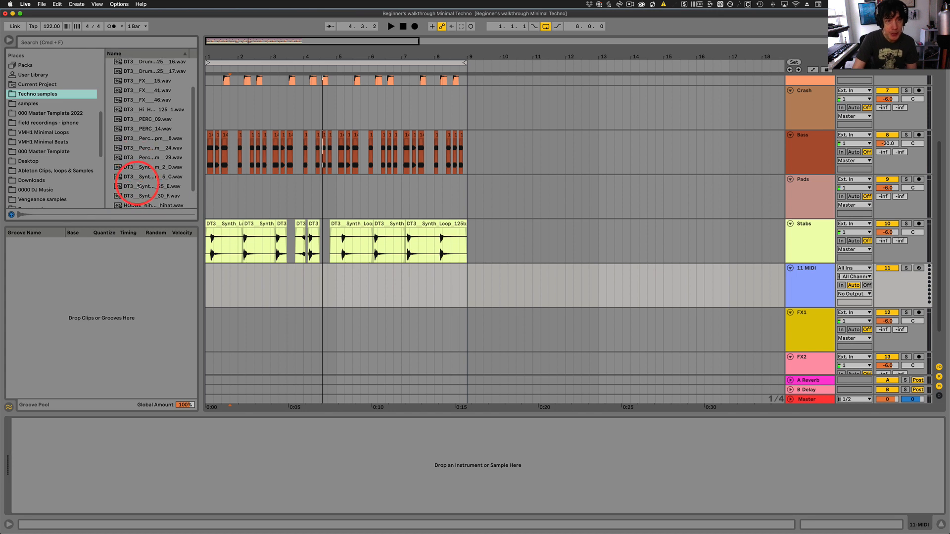
{"action": "scroll", "coordinate": [165, 186], "scroll_direction": "up", "scroll_amount": 4}
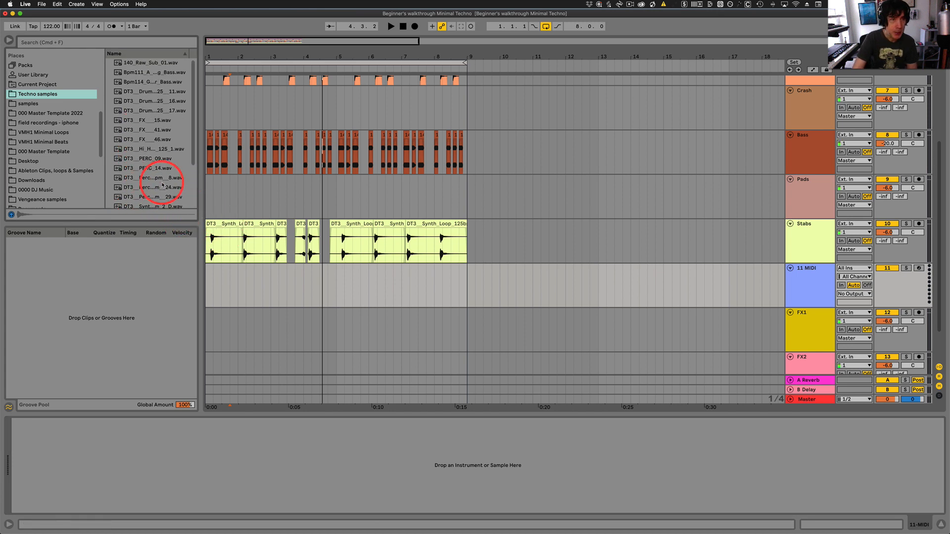
{"action": "scroll", "coordinate": [156, 158], "scroll_direction": "down", "scroll_amount": 3}
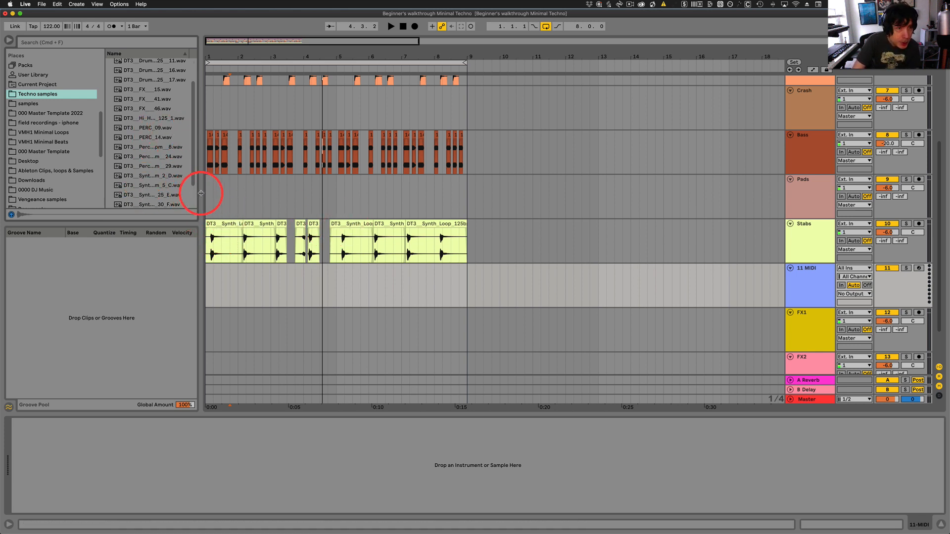
{"action": "left_click_drag", "start_coordinate": [201, 195], "coordinate": [252, 196]}
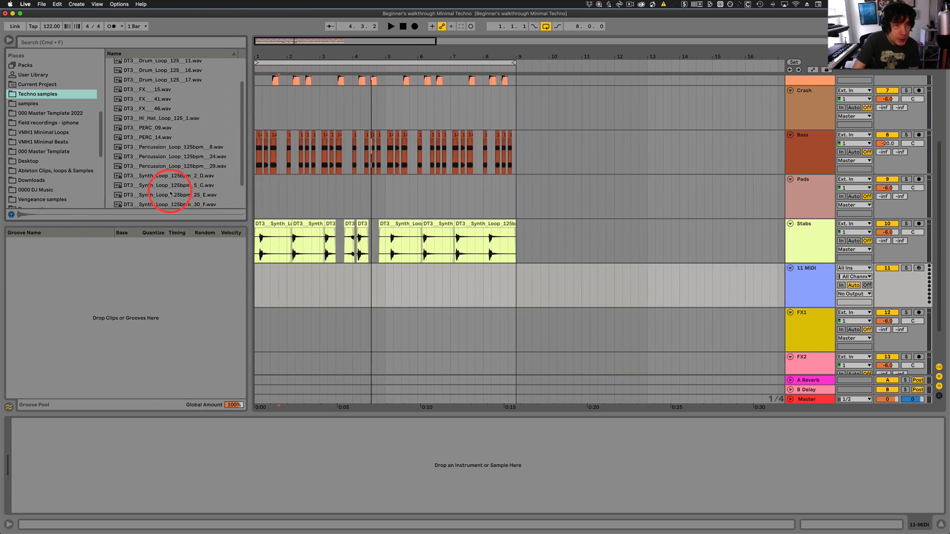
{"action": "left_click", "coordinate": [162, 177]}
{"action": "left_click", "coordinate": [163, 187]}
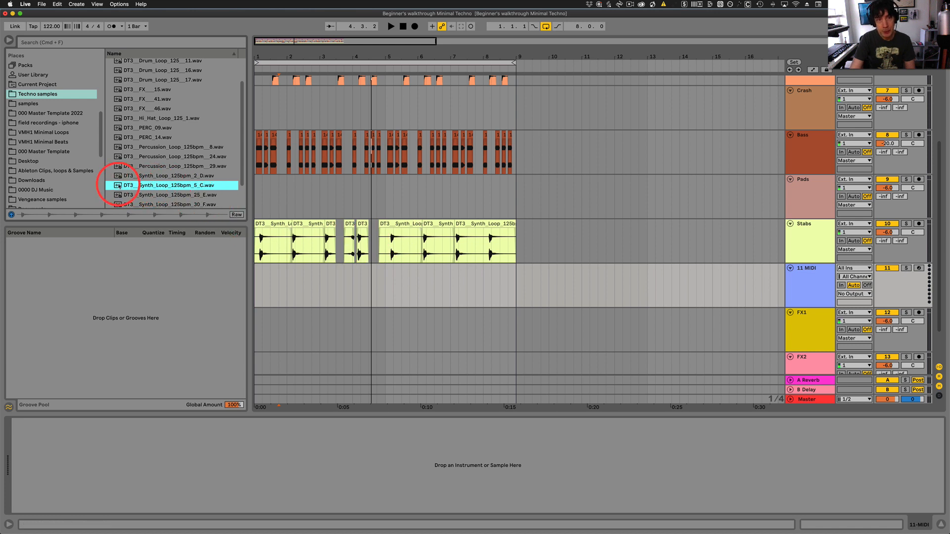
{"action": "left_click_drag", "start_coordinate": [119, 186], "coordinate": [200, 464]}
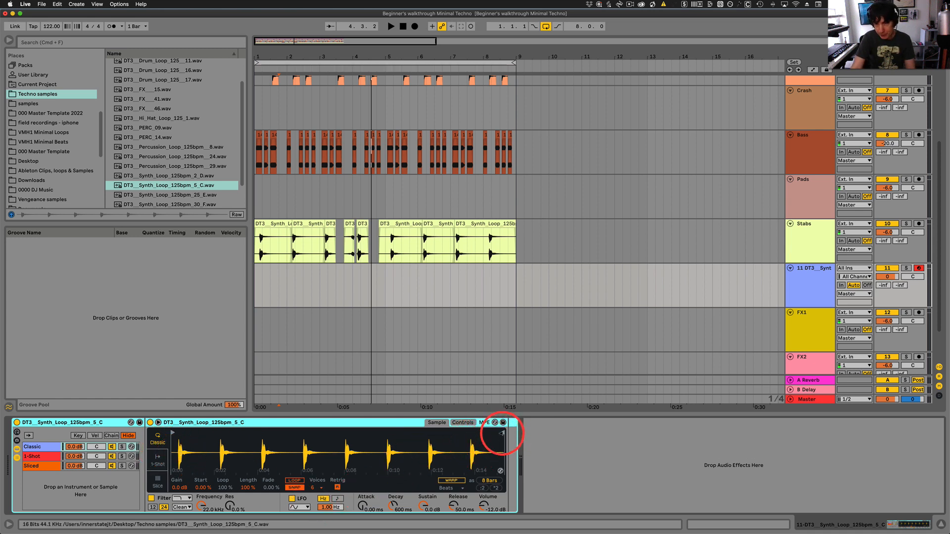
Trim the loaded sample to its first stab, shortening its end to about one bar and moving its start to the transient.
{"action": "left_click_drag", "start_coordinate": [501, 433], "coordinate": [218, 434]}
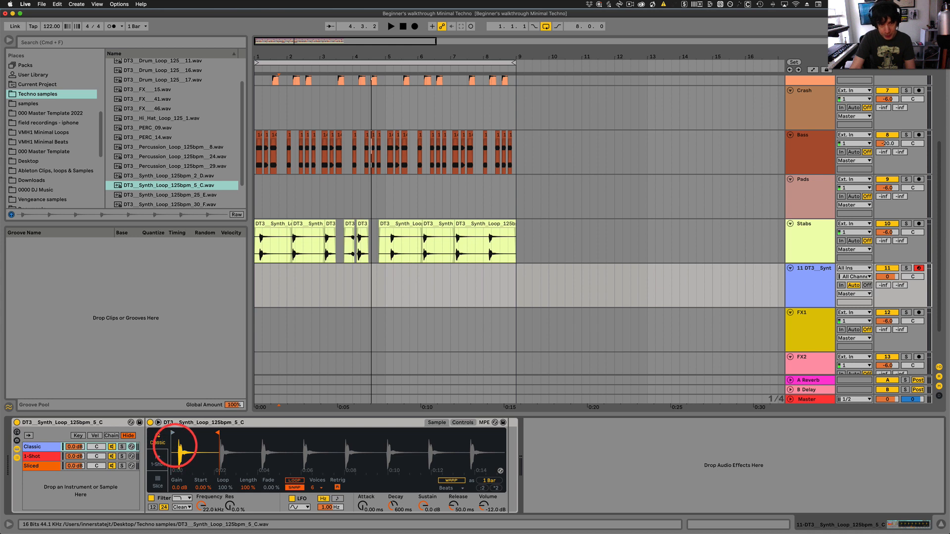
{"action": "left_click_drag", "start_coordinate": [174, 442], "coordinate": [174, 444]}
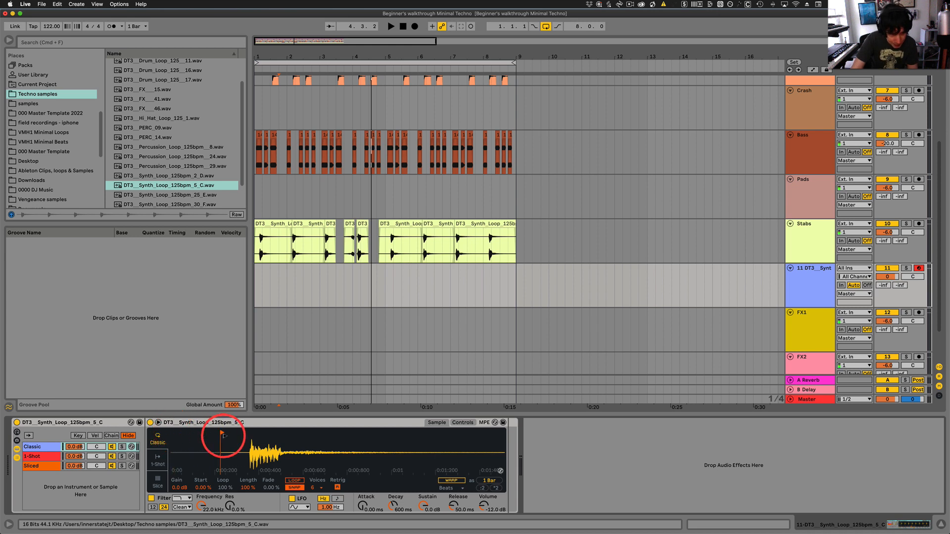
{"action": "left_click_drag", "start_coordinate": [245, 446], "coordinate": [290, 437]}
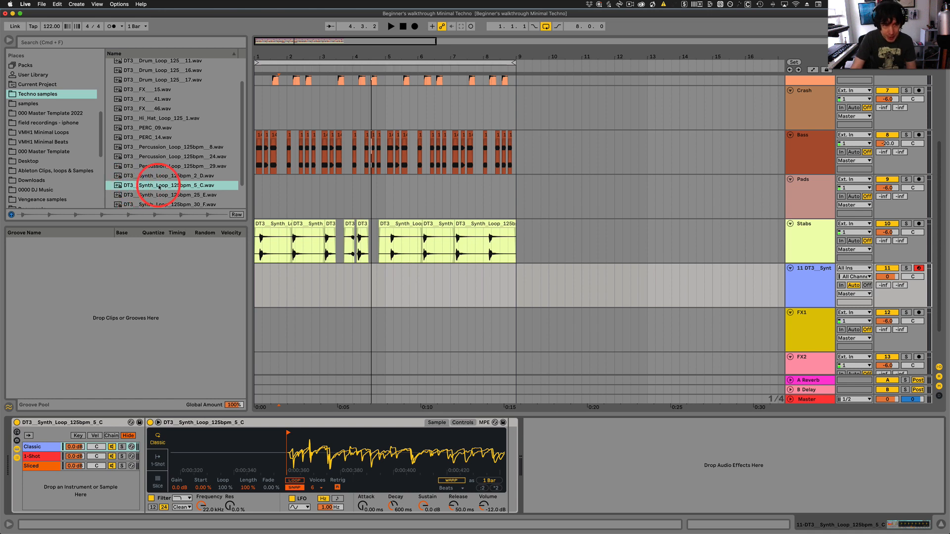
Play a moment of the arrangement and select the source loop DT3__Synth_Loop_125bpm_5_C.wav for comparison.
{"action": "key", "text": "space"}
{"action": "key", "text": "space"}
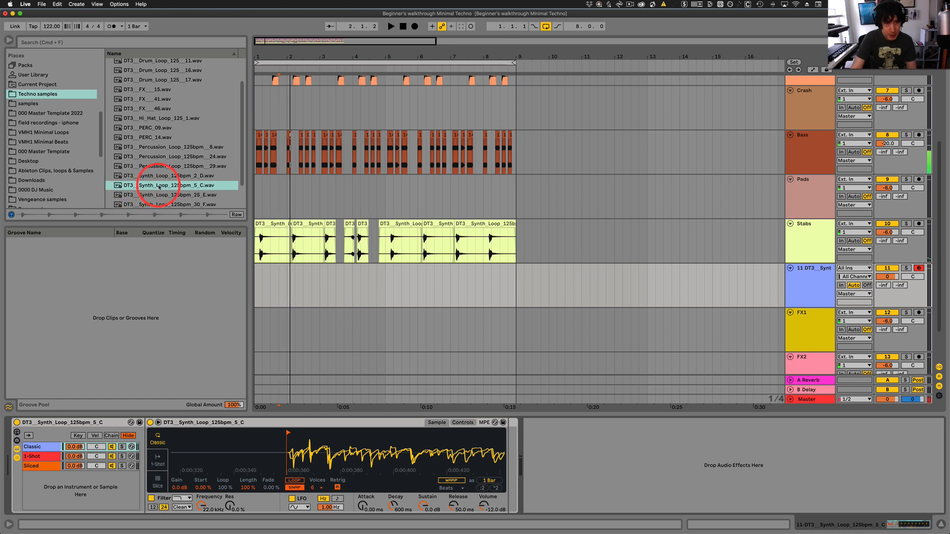
{"action": "left_click", "coordinate": [119, 186]}
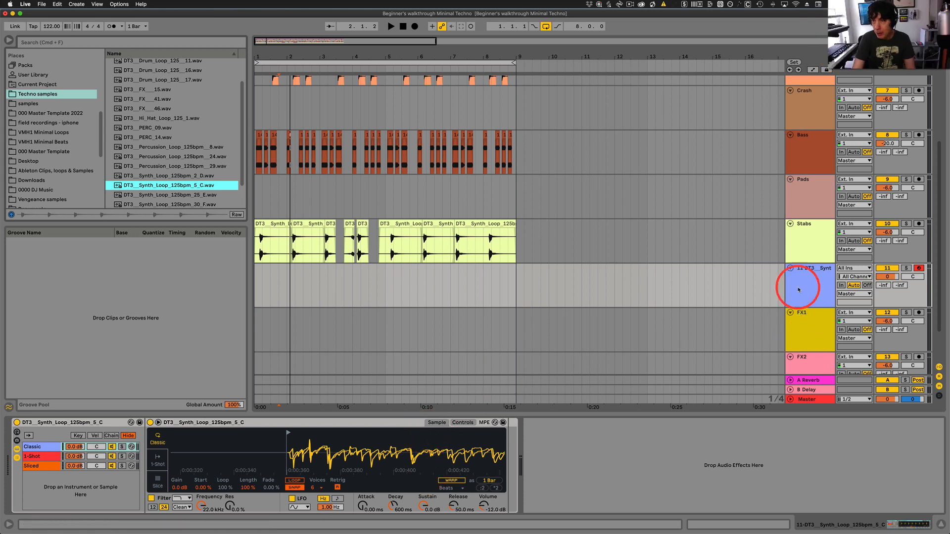
Disarm and re-arm the new MIDI track, and audition the sampled stab in different octaves with the computer keyboard.
{"action": "left_click", "coordinate": [918, 268]}
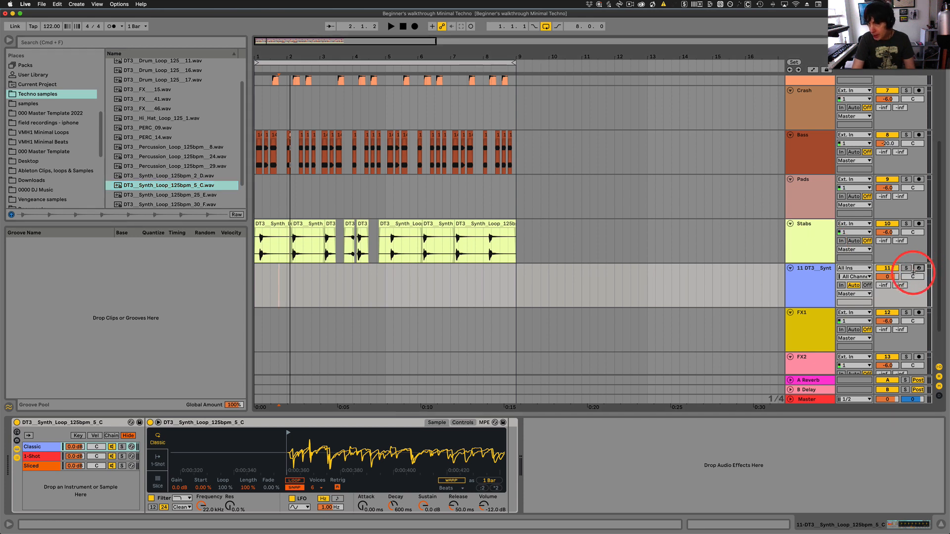
{"action": "left_click", "coordinate": [918, 268]}
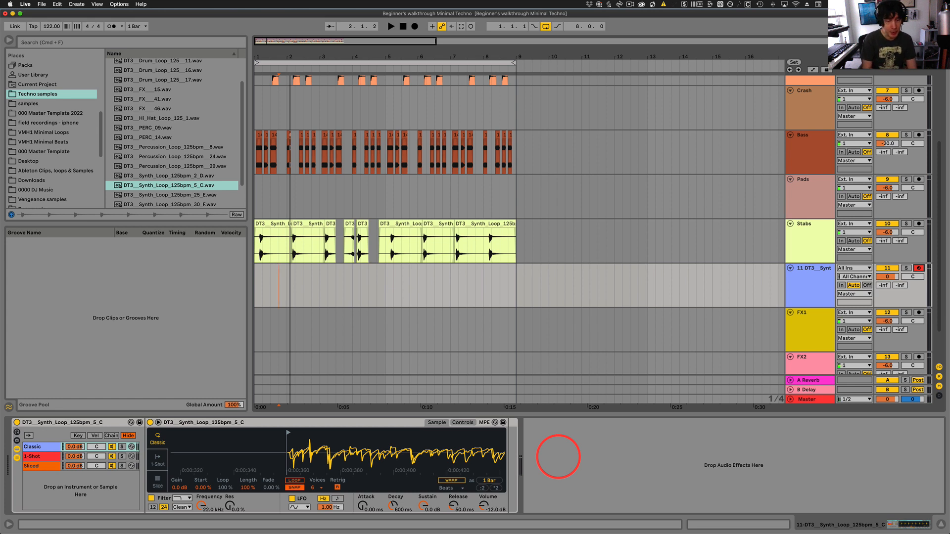
{"action": "key", "text": "x"}
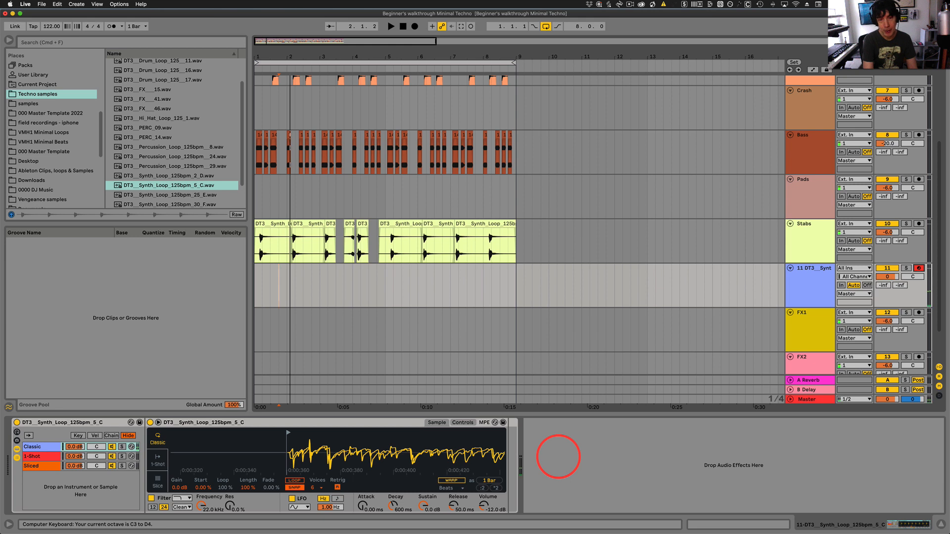
{"action": "key", "text": "z"}
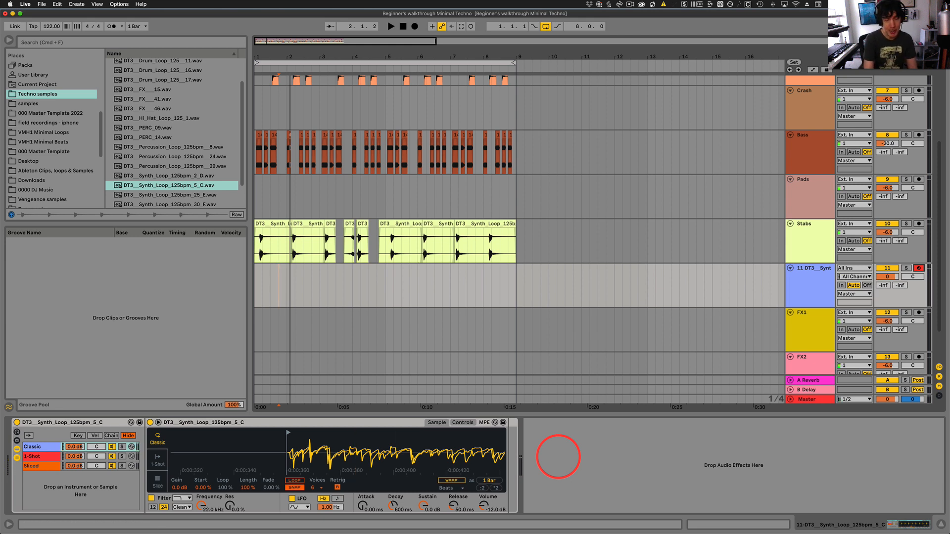
{"action": "key", "text": "x"}
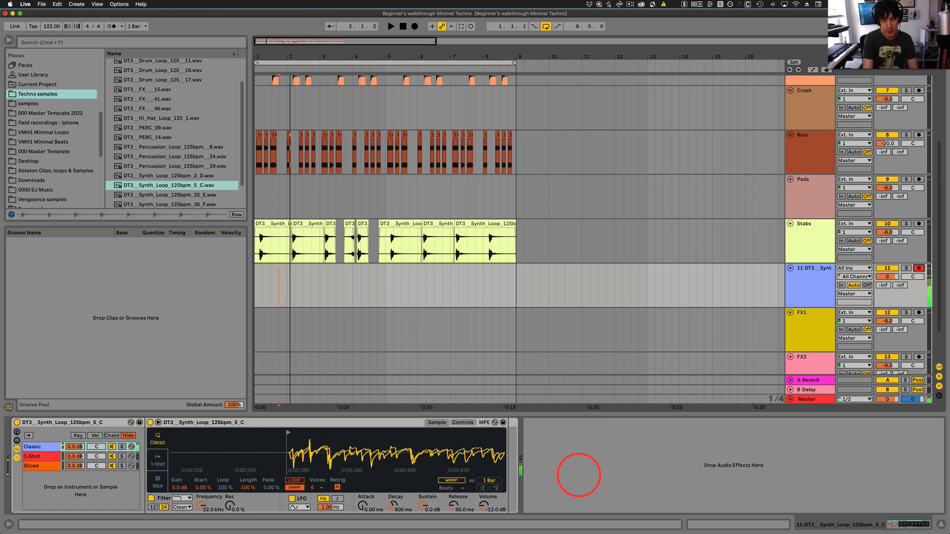
{"action": "key", "text": "z"}
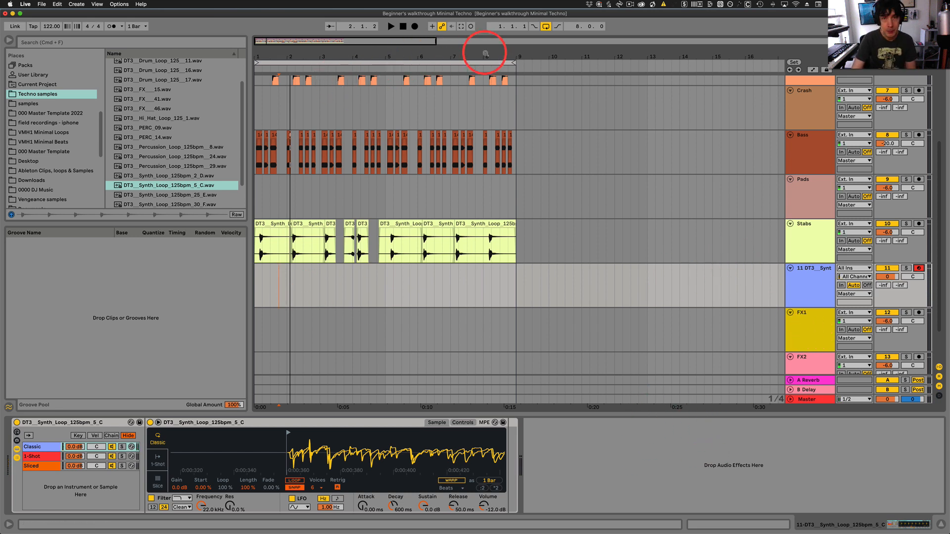
Shorten the arrangement loop to one bar starting at 1.1.1 and deactivate the Stabs track.
{"action": "left_click_drag", "start_coordinate": [512, 62], "coordinate": [276, 67]}
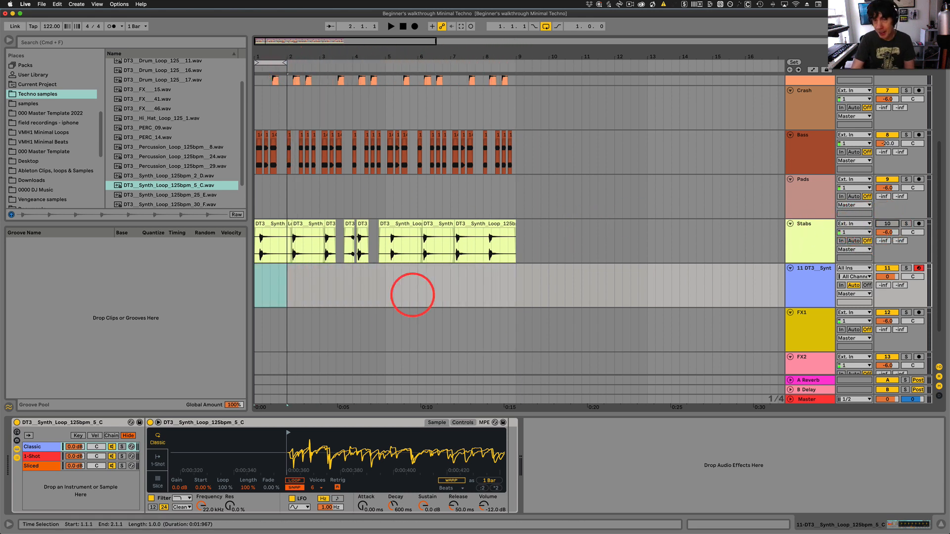
{"action": "left_click", "coordinate": [286, 291]}
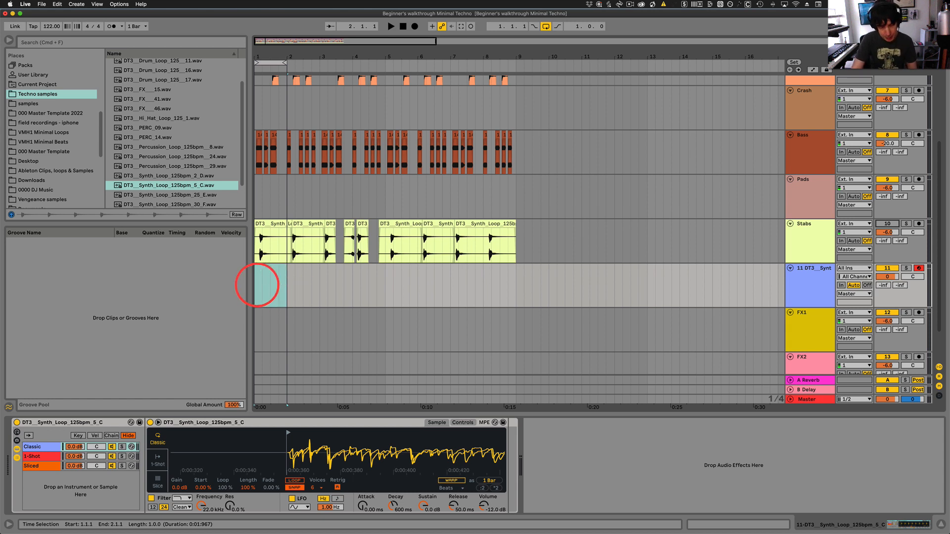
{"action": "key", "text": "super"}
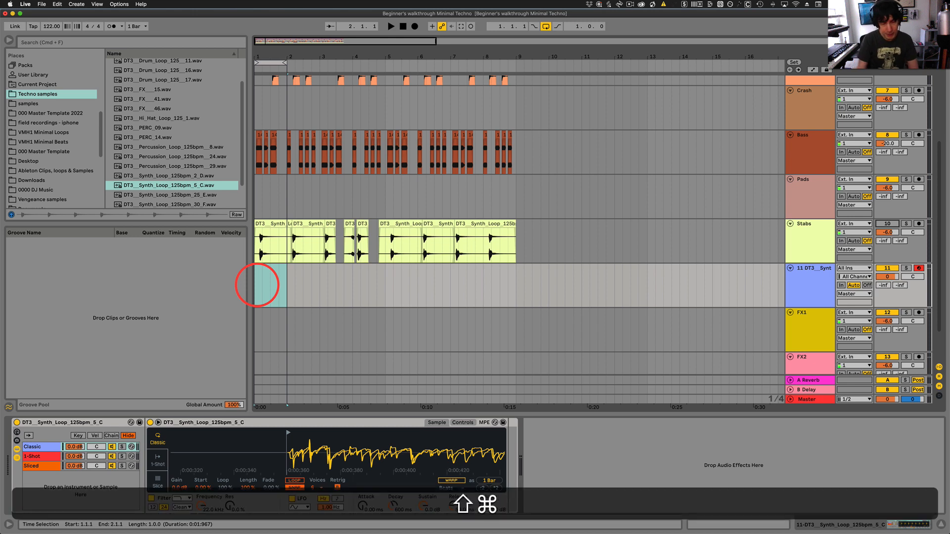
{"action": "left_click", "coordinate": [277, 283]}
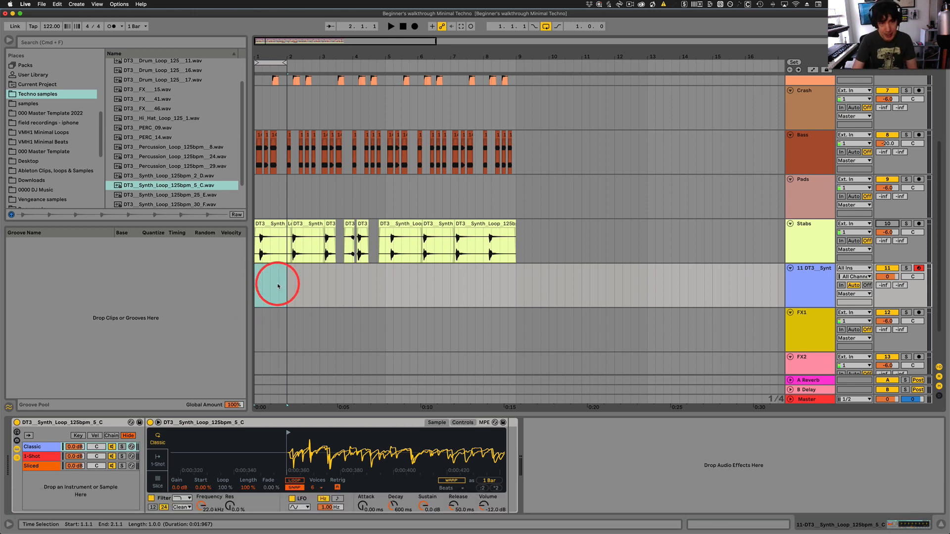
Insert an empty one-bar MIDI clip from 1.1.1 to 2.1.1 on the new MIDI track and place the insert mark at 1.1.1.
{"action": "left_click_drag", "start_coordinate": [286, 285], "coordinate": [255, 282]}
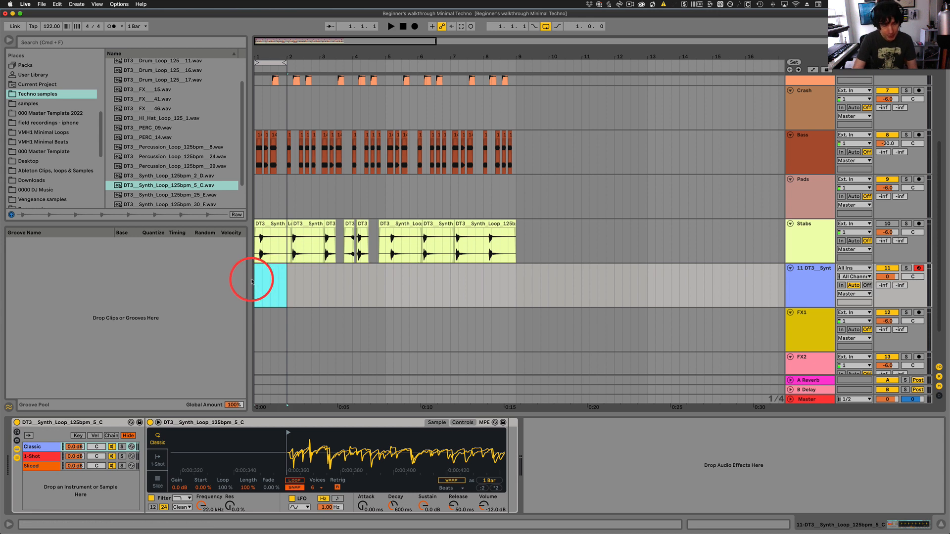
{"action": "key", "text": "super"}
{"action": "key", "text": "shift+super+m"}
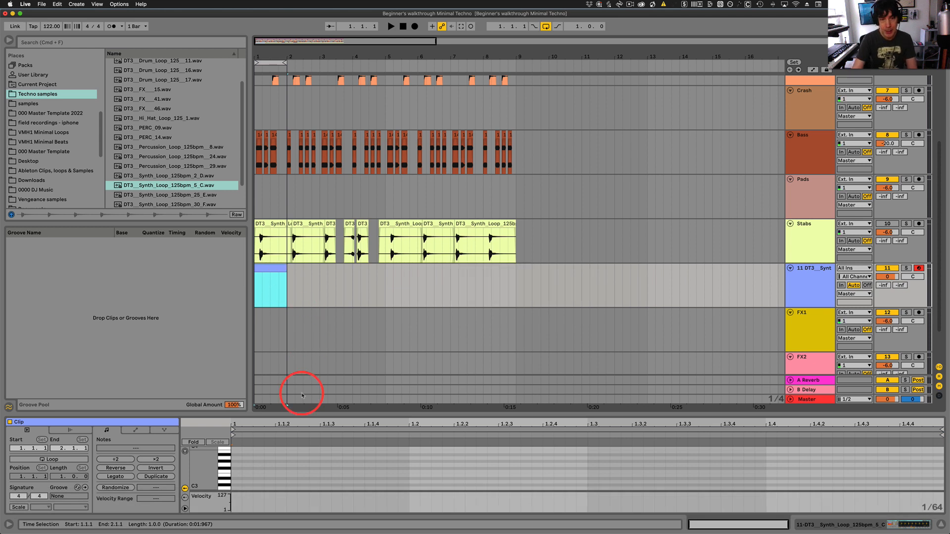
{"action": "left_click", "coordinate": [243, 481]}
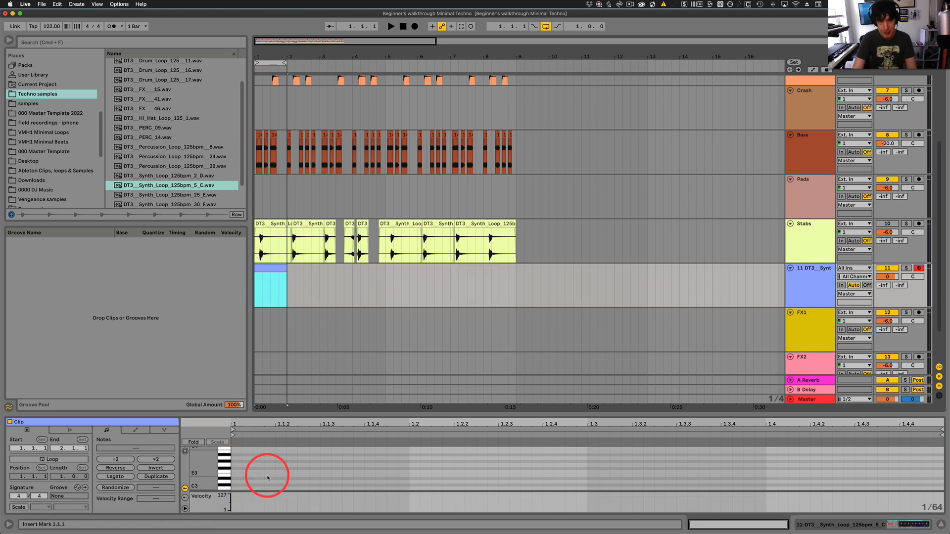
Draw a C3 note at the start of the empty MIDI clip, extend it from 1.1.1 to 1.1.2 and play it.
{"action": "scroll", "coordinate": [248, 478], "scroll_direction": "down", "scroll_amount": 3}
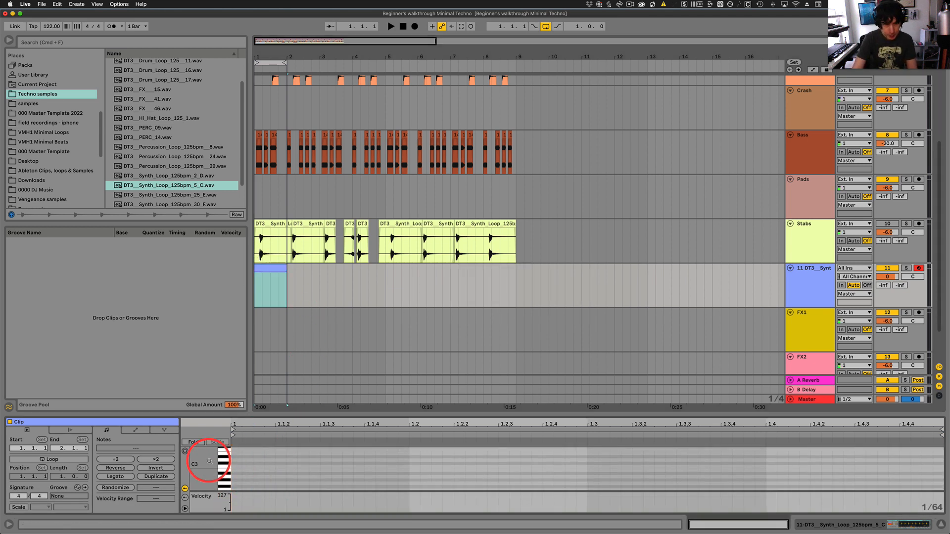
{"action": "double_click", "coordinate": [236, 467]}
{"action": "left_click_drag", "start_coordinate": [240, 467], "coordinate": [253, 467]}
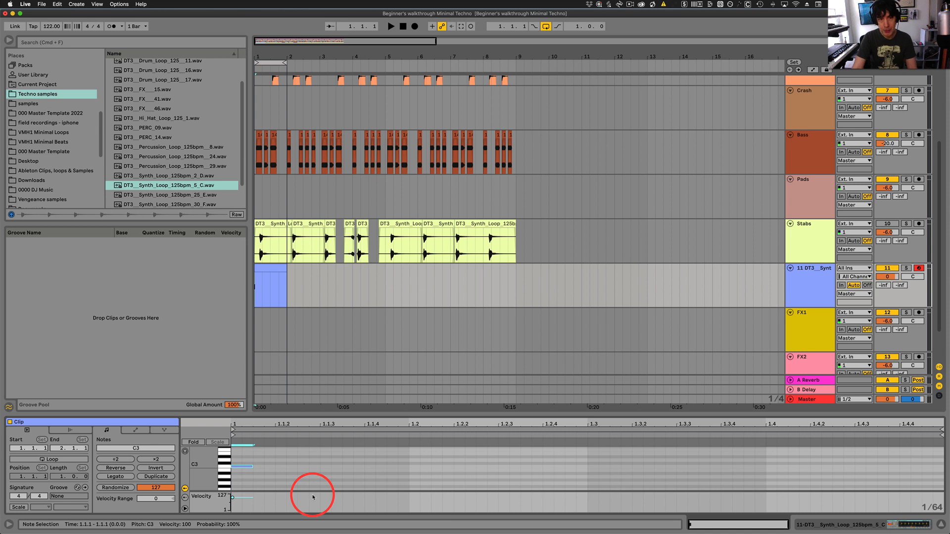
{"action": "key", "text": "space"}
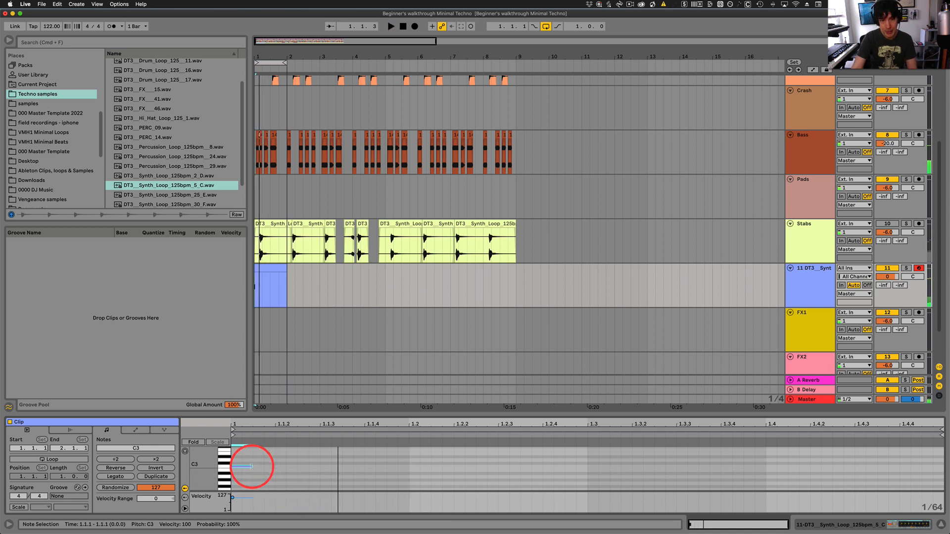
{"action": "left_click_drag", "start_coordinate": [252, 466], "coordinate": [279, 470]}
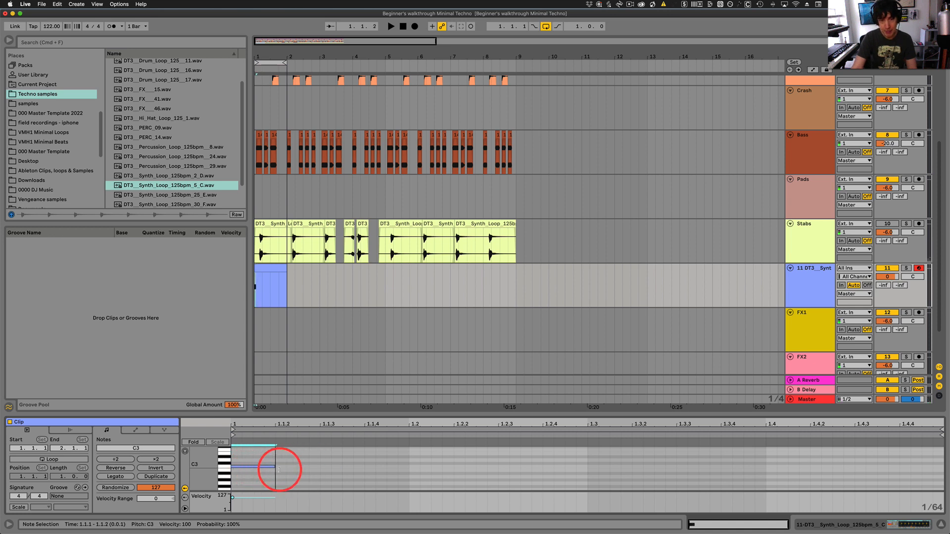
{"action": "key", "text": "space"}
{"action": "key", "text": "space"}
{"action": "key", "text": "space"}
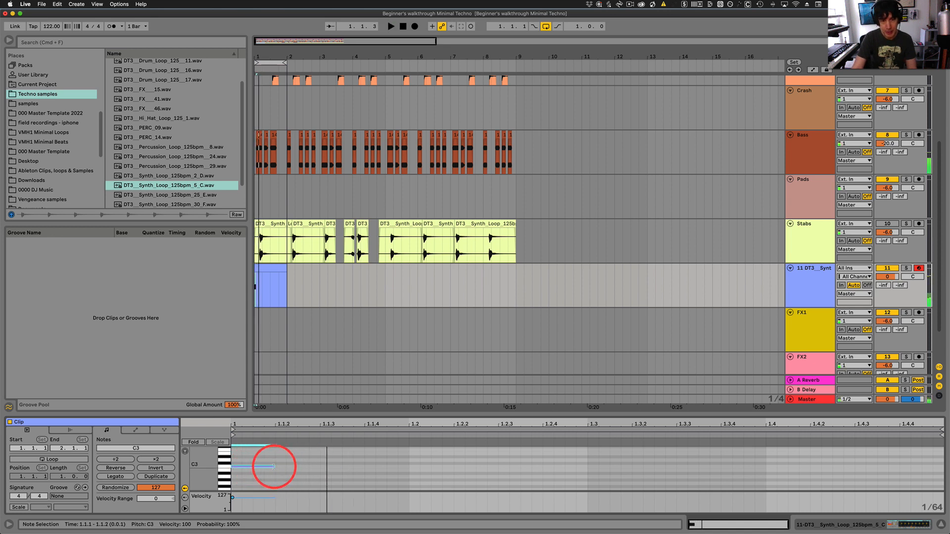
Add a second C3 note from 1.2.1 to 1.3.1 and play the one-bar pattern.
{"action": "double_click", "coordinate": [410, 467]}
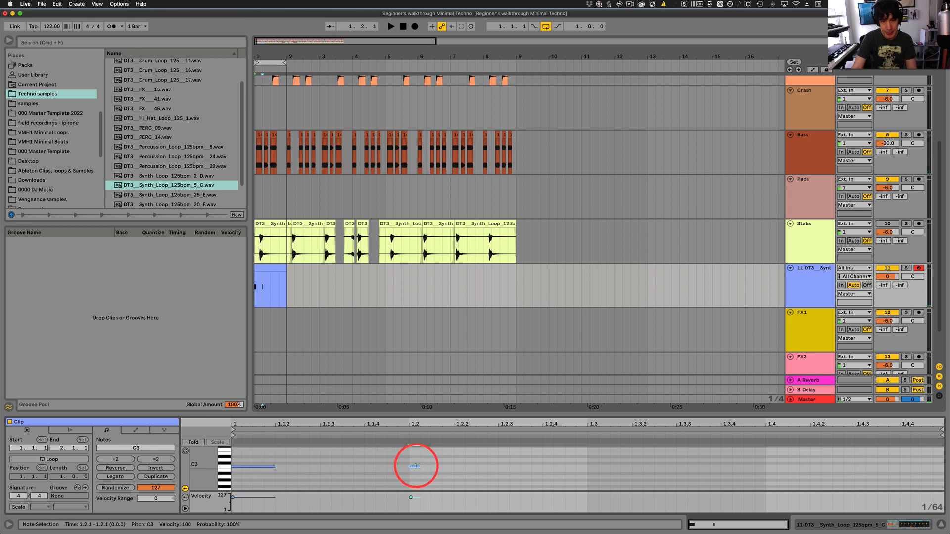
{"action": "left_click_drag", "start_coordinate": [419, 466], "coordinate": [586, 470]}
{"action": "key", "text": "space"}
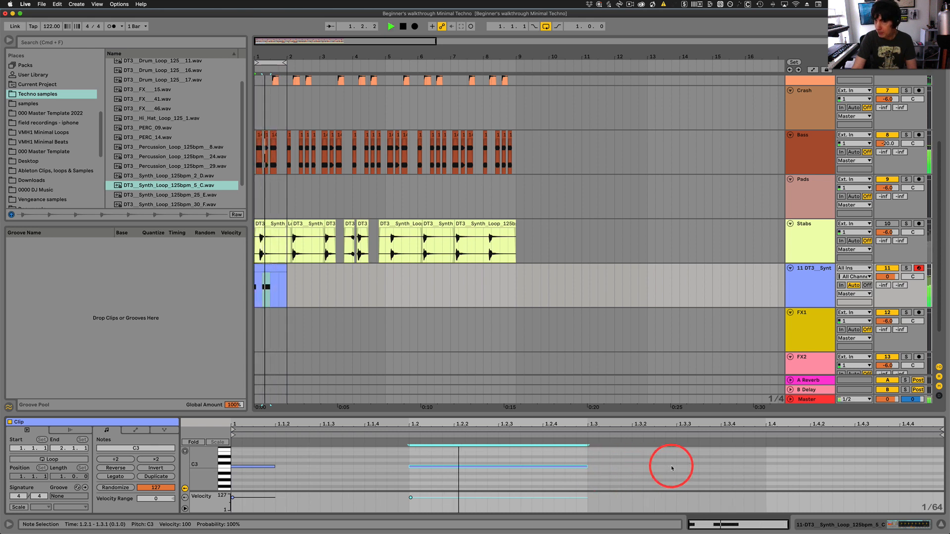
{"action": "key", "text": "space"}
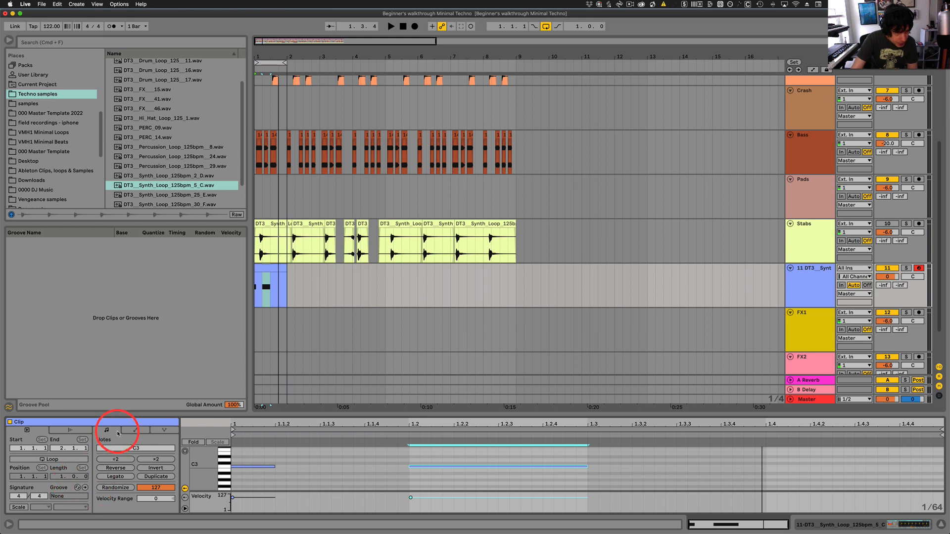
Turn on looping for the MIDI clip with a two-bar loop length and extend the clip to 3.1.1.
{"action": "left_click", "coordinate": [57, 459]}
{"action": "left_click", "coordinate": [61, 477]}
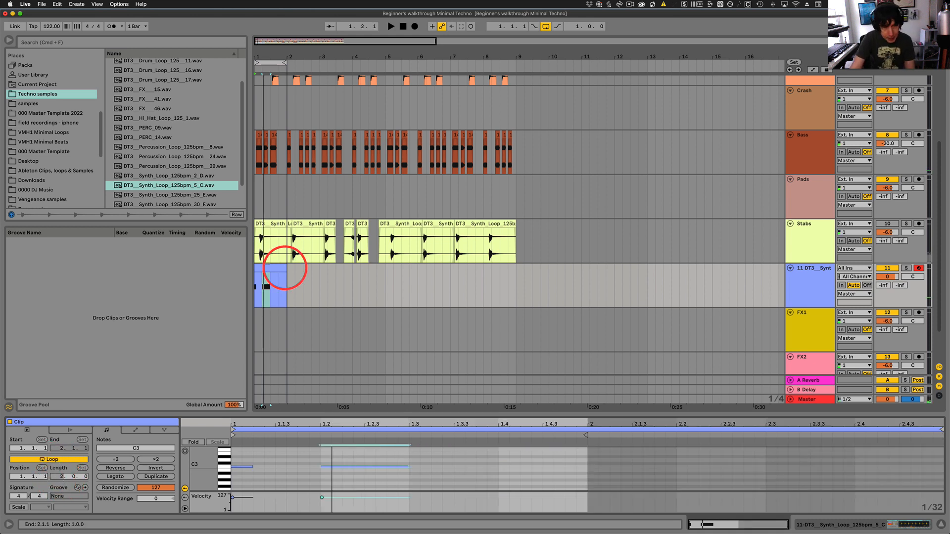
{"action": "left_click_drag", "start_coordinate": [286, 267], "coordinate": [319, 270]}
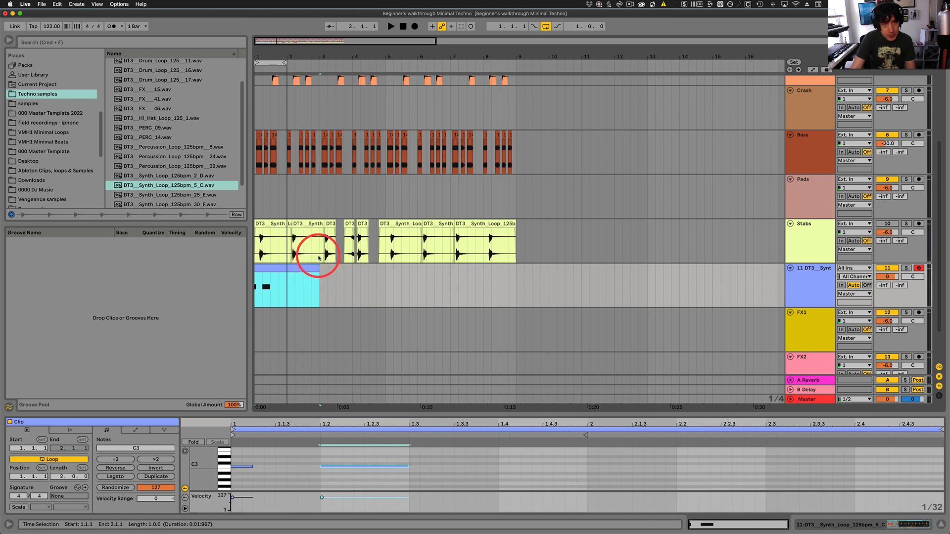
Lengthen the arrangement loop to two bars, reselect the MIDI clip and play it.
{"action": "left_click_drag", "start_coordinate": [283, 62], "coordinate": [317, 64]}
{"action": "left_click", "coordinate": [280, 65]}
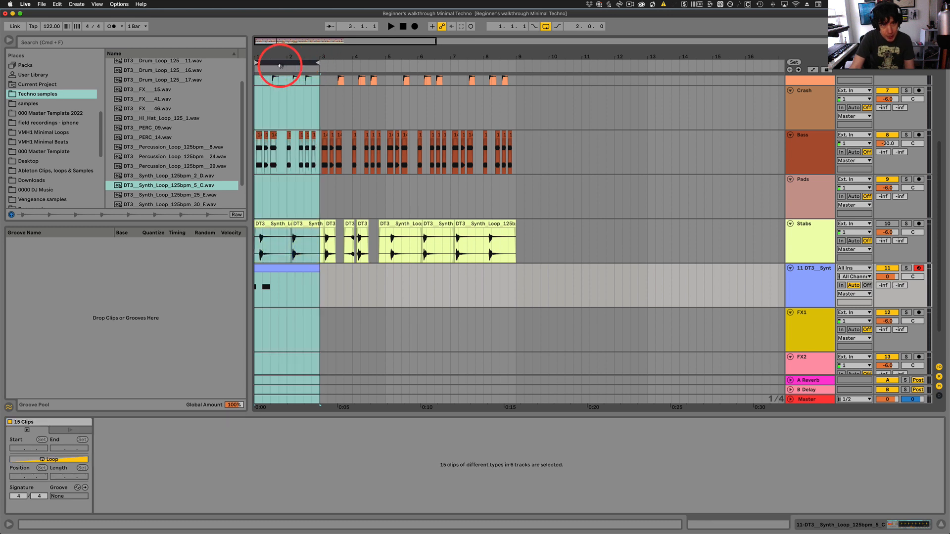
{"action": "left_click", "coordinate": [288, 269]}
{"action": "key", "text": "space"}
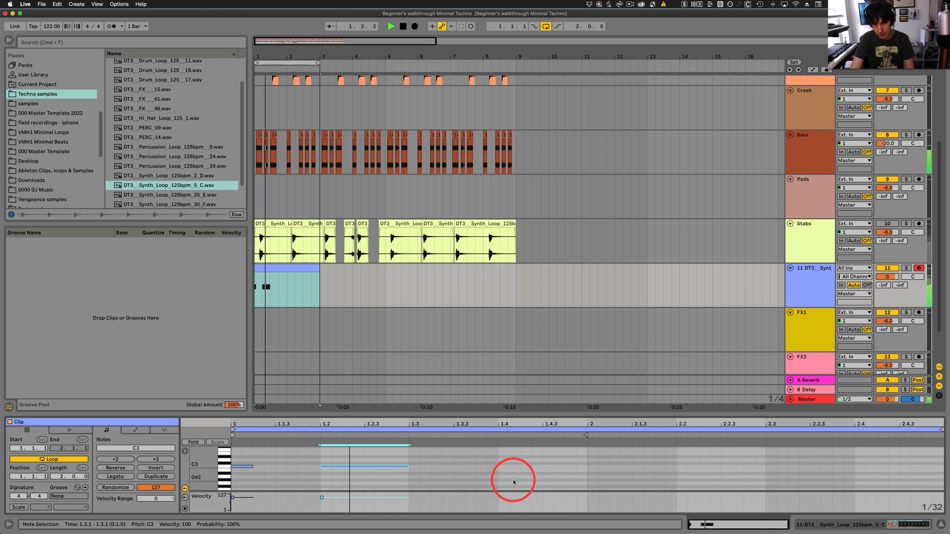
Draw two short consecutive C#3 notes at 2.1.1 and 2.1.2, ending at 2.1.3, and play the loop.
{"action": "double_click", "coordinate": [591, 464]}
{"action": "left_click_drag", "start_coordinate": [596, 466], "coordinate": [610, 465]}
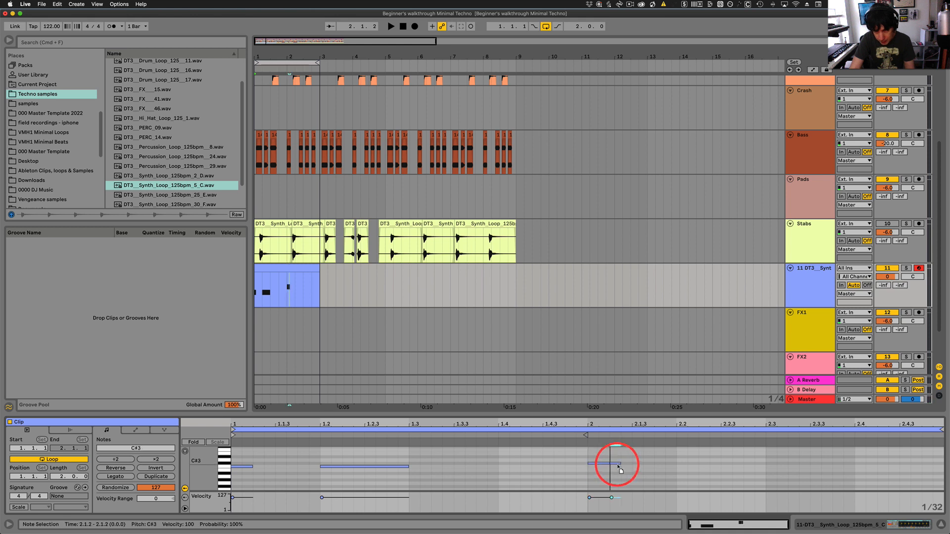
{"action": "left_click_drag", "start_coordinate": [619, 463], "coordinate": [626, 465]}
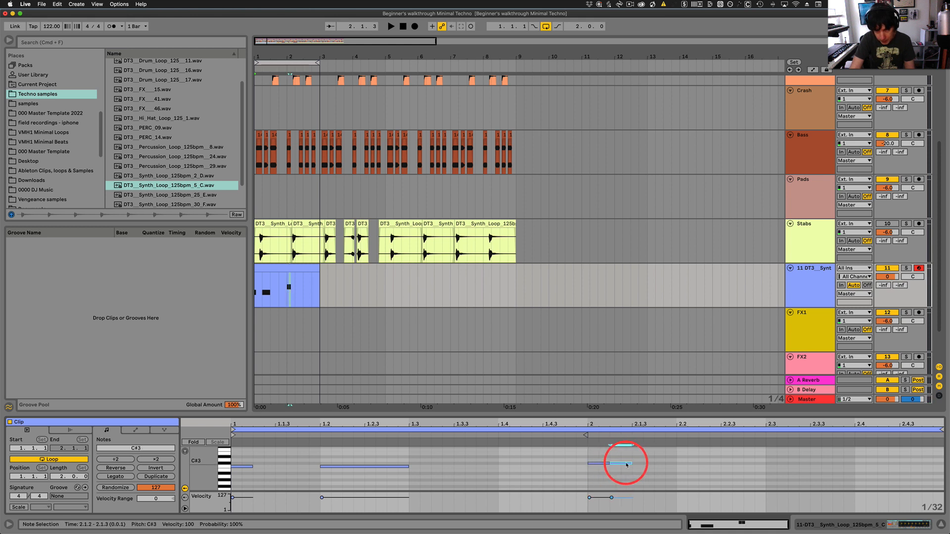
{"action": "key", "text": "space"}
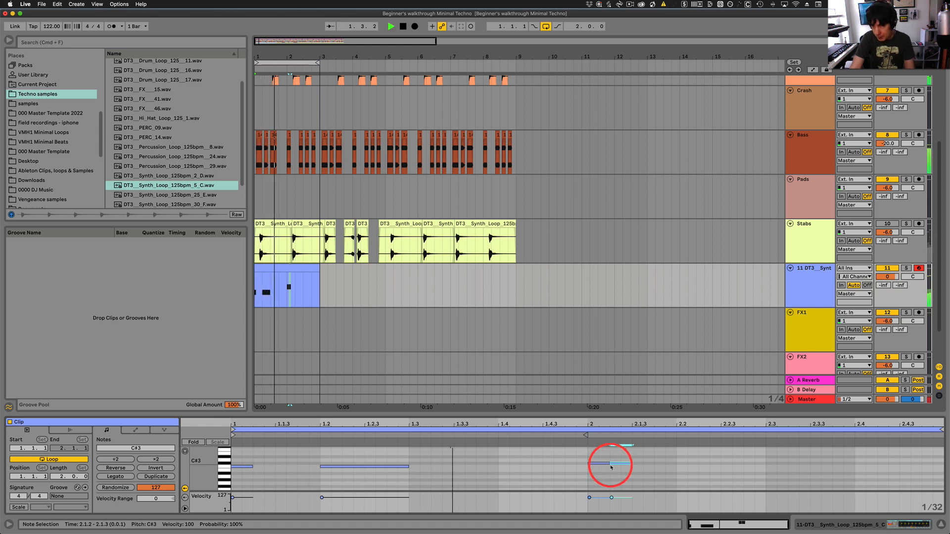
{"action": "key", "text": "space"}
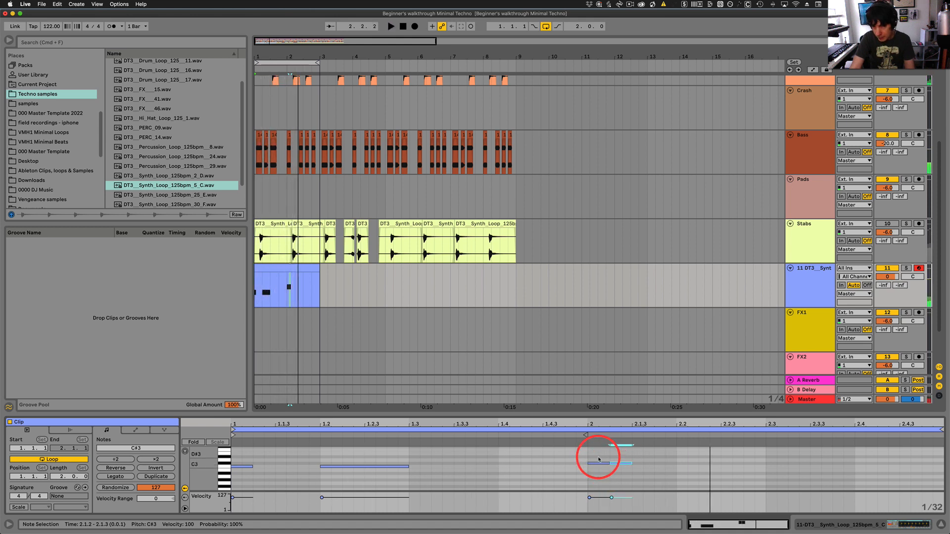
Transpose the two short notes at 2.1.1 and 2.1.2 down to C3 and play from there.
{"action": "left_click_drag", "start_coordinate": [597, 456], "coordinate": [617, 467]}
{"action": "left_click", "coordinate": [610, 468]}
{"action": "key", "text": "space"}
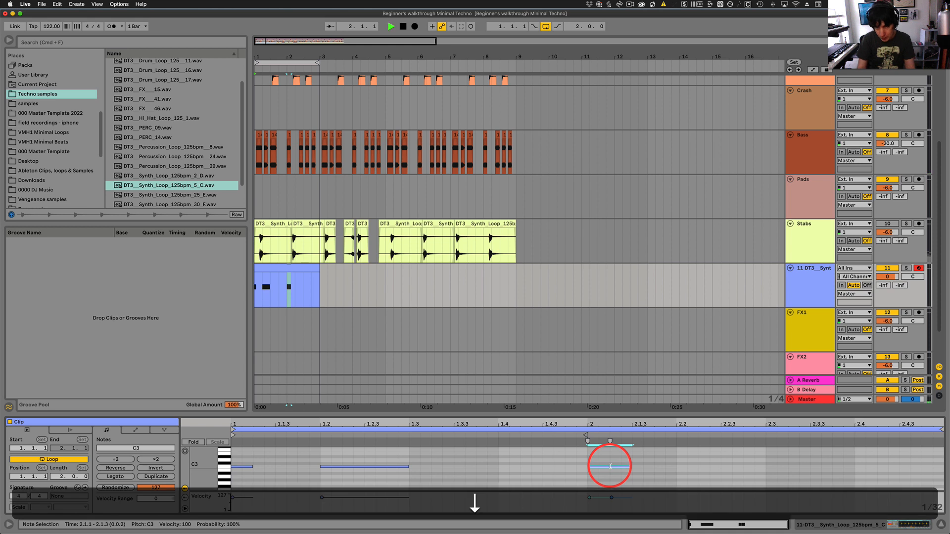
{"action": "key", "text": "Down"}
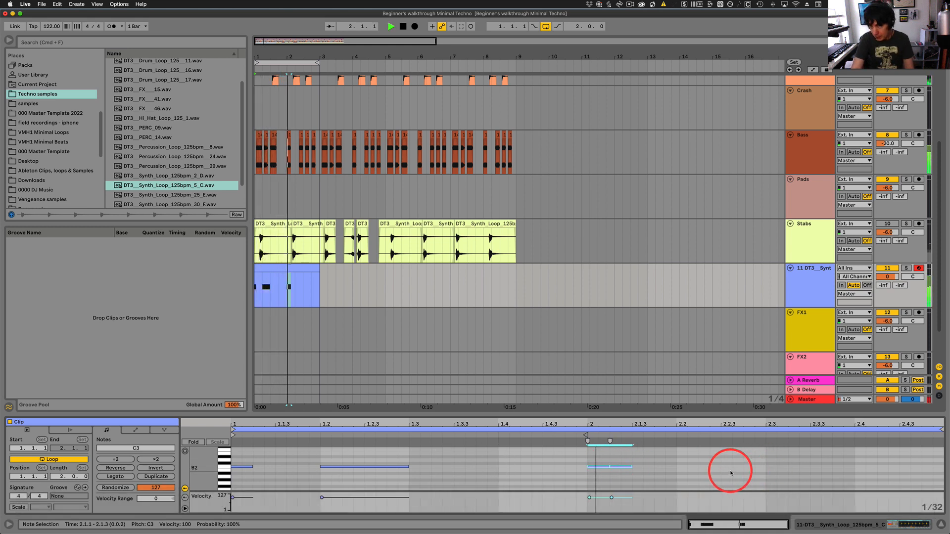
Add a C3 note from 2.2.1 to 2.3.1 and set the clip's fixed grid to 1/16.
{"action": "left_click_drag", "start_coordinate": [681, 468], "coordinate": [759, 470]}
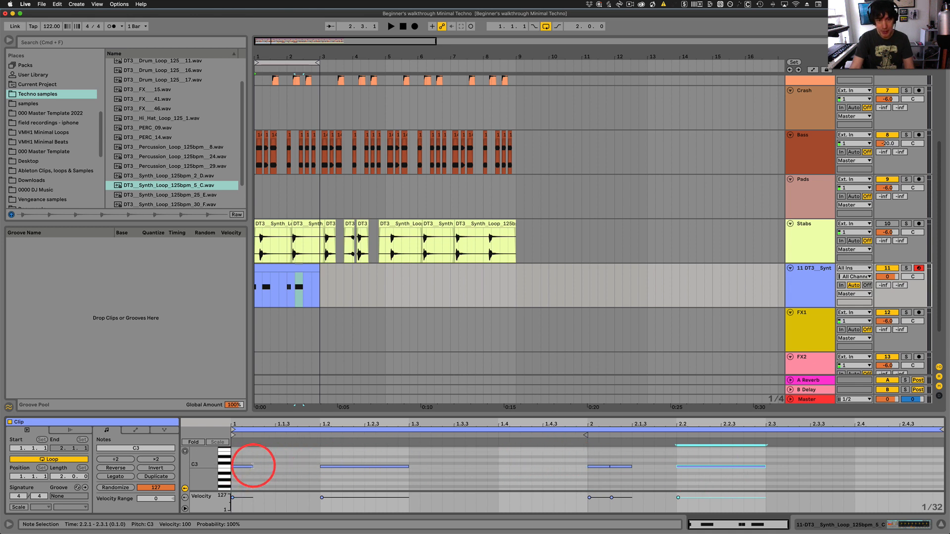
{"action": "right_click", "coordinate": [934, 508]}
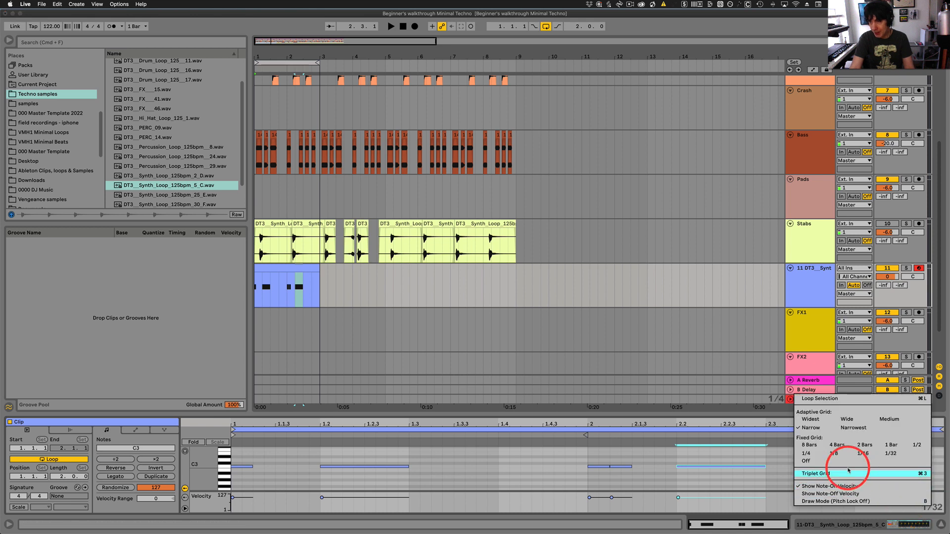
{"action": "left_click", "coordinate": [863, 454]}
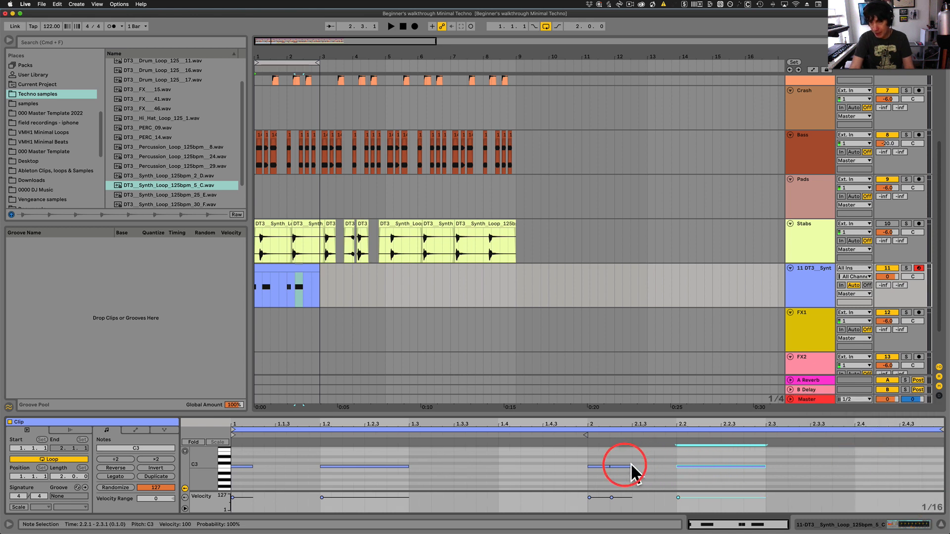
Add a sixteenth note at 2.4.4 and lower it to A#2 with note preview turned on.
{"action": "left_click", "coordinate": [243, 466]}
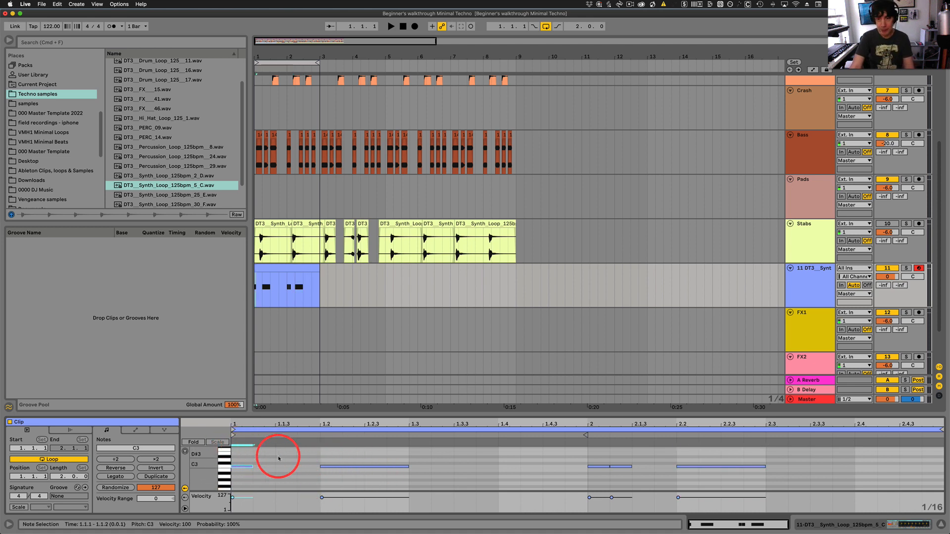
{"action": "key", "text": "space"}
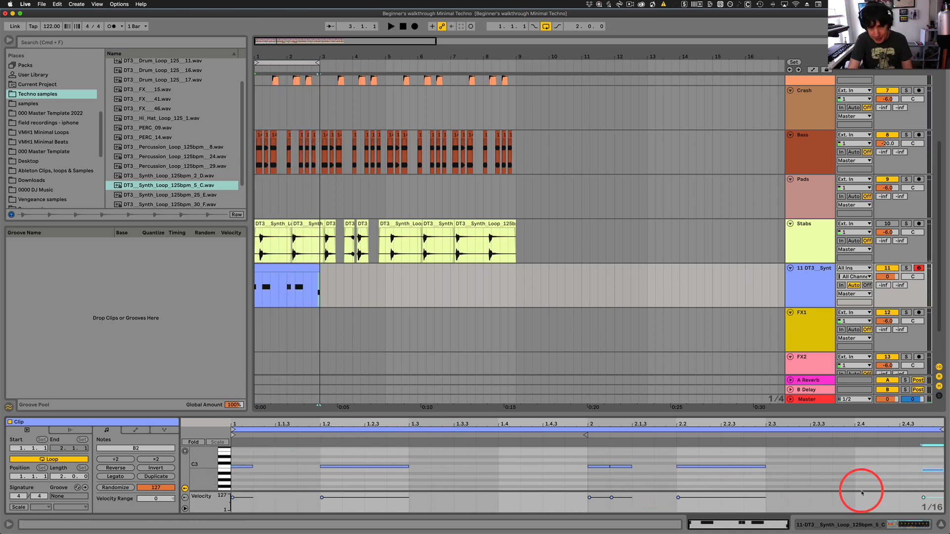
{"action": "left_click", "coordinate": [930, 468]}
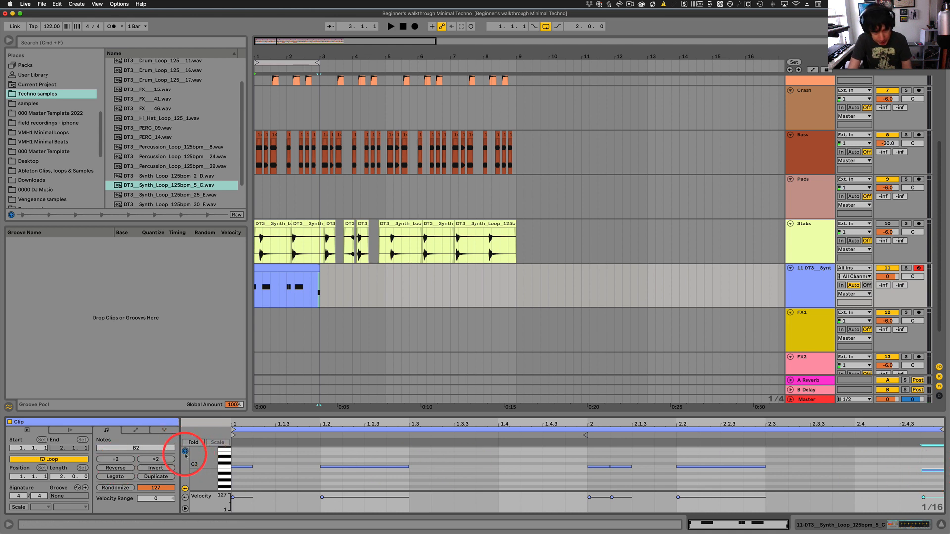
{"action": "left_click_drag", "start_coordinate": [923, 463], "coordinate": [930, 486]}
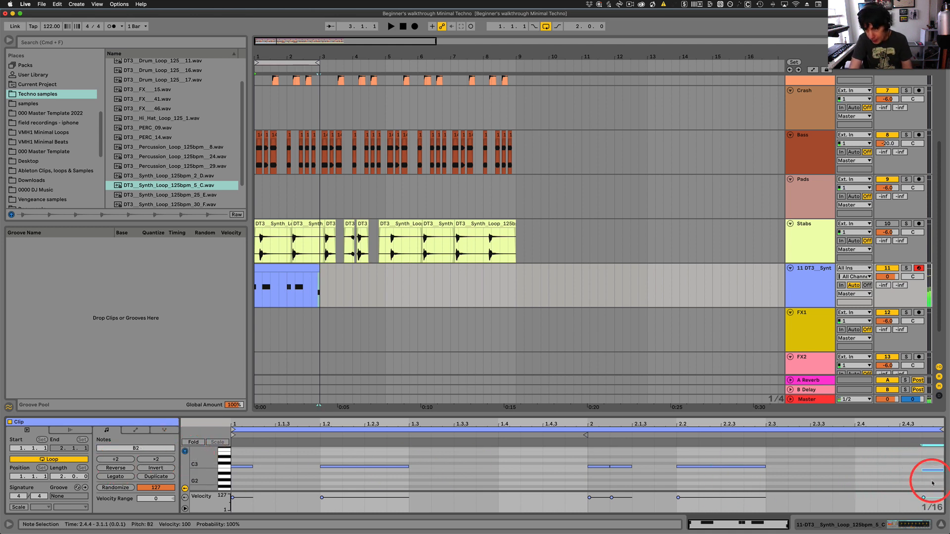
{"action": "key", "text": "Down"}
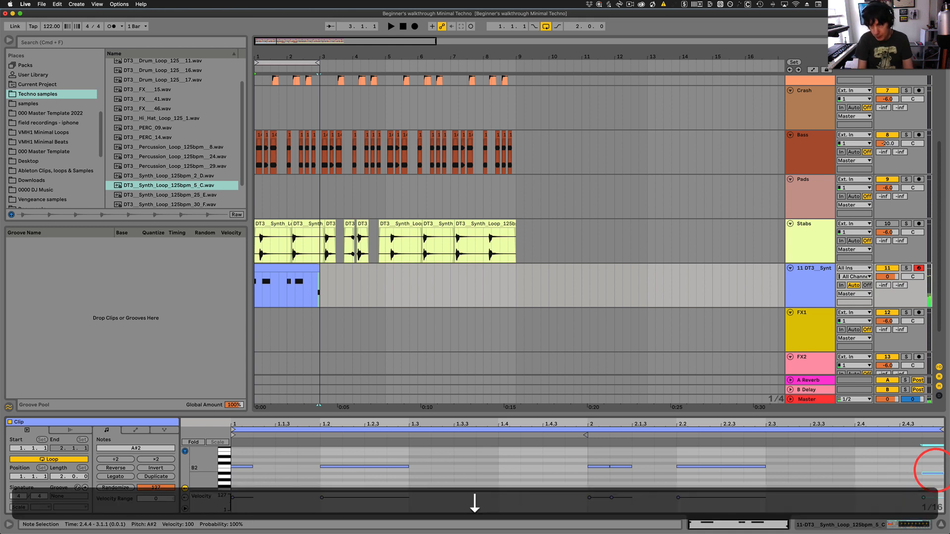
Move the A#2 note one sixteenth earlier to 2.4.3 and play the two-bar loop before and after.
{"action": "key", "text": "space"}
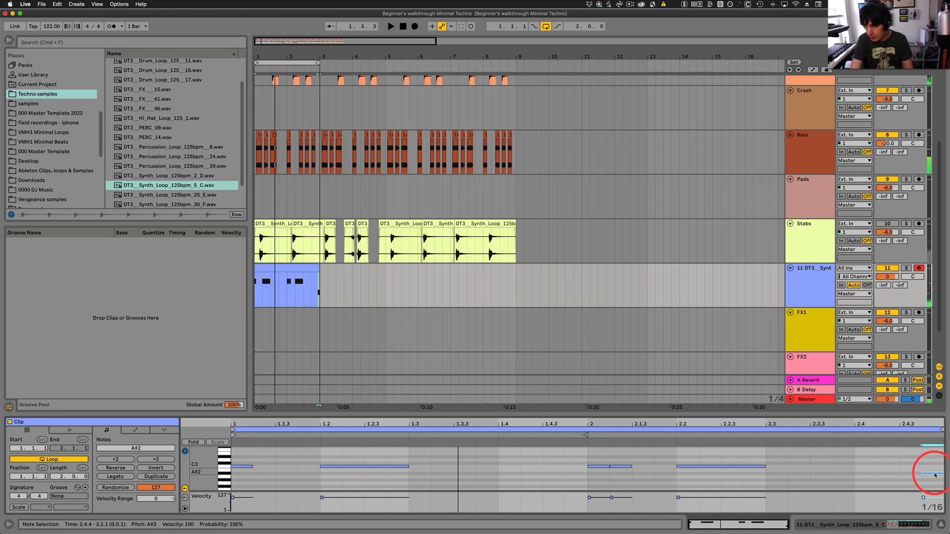
{"action": "left_click_drag", "start_coordinate": [934, 474], "coordinate": [915, 473]}
{"action": "key", "text": "space"}
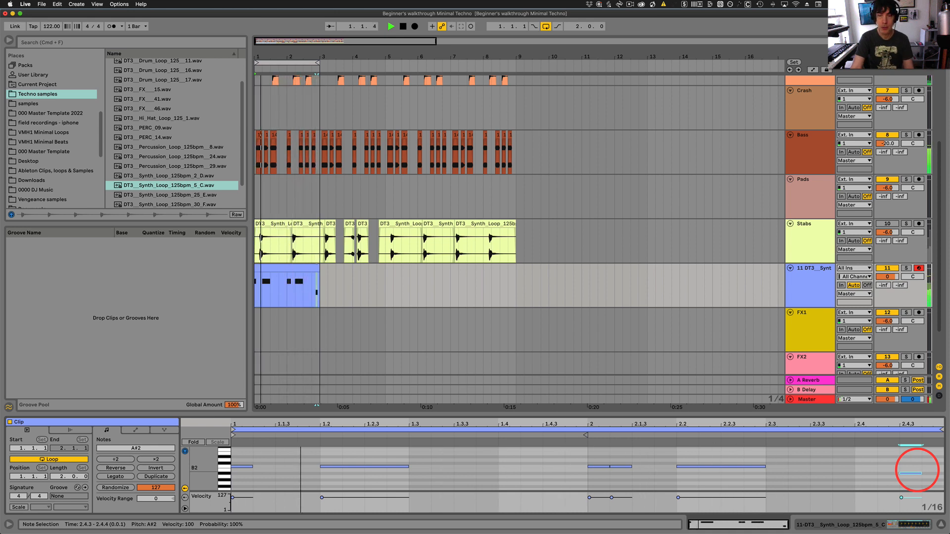
{"action": "key", "text": "space"}
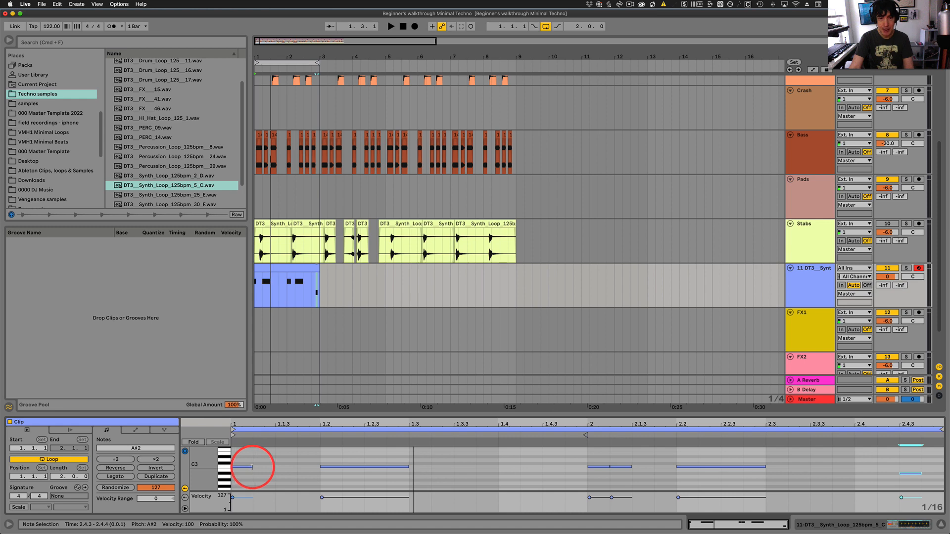
Show the new MIDI track's instrument, raise the Release of its Classic chain to 60.0 s and play the loop.
{"action": "left_click", "coordinate": [406, 466]}
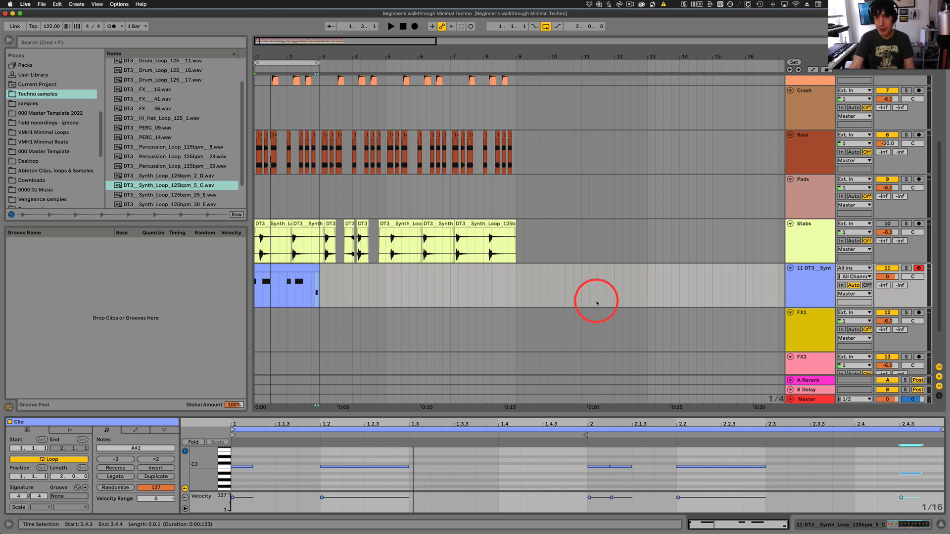
{"action": "left_click", "coordinate": [814, 269]}
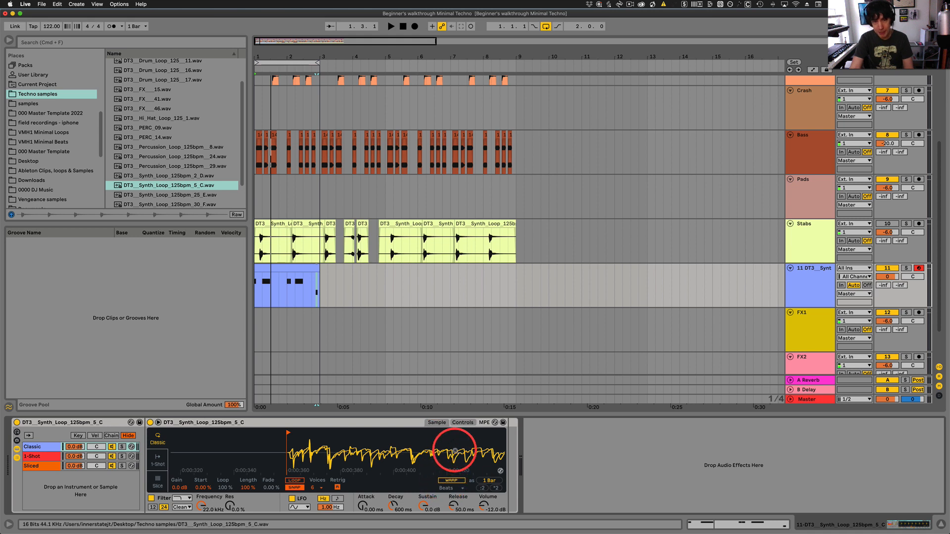
{"action": "left_click", "coordinate": [462, 423]}
{"action": "left_click", "coordinate": [436, 423]}
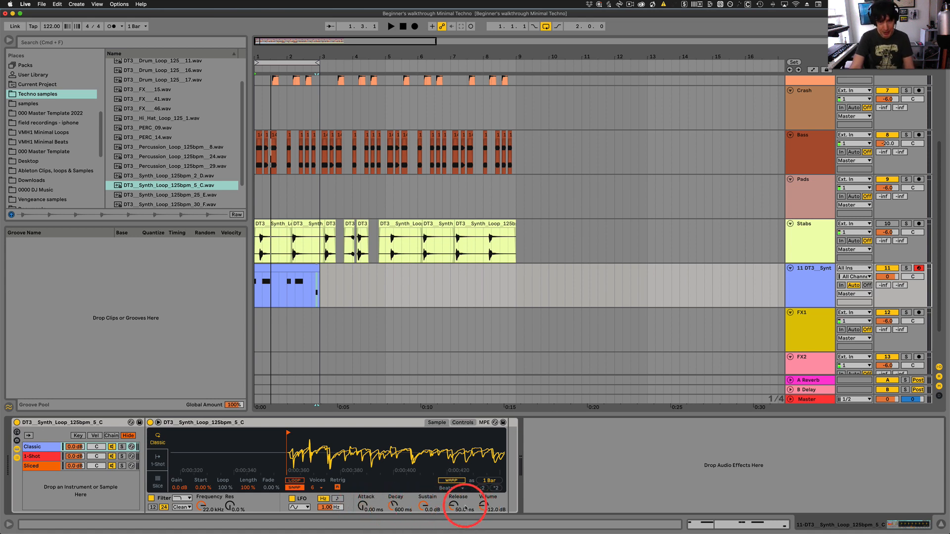
{"action": "left_click", "coordinate": [40, 448]}
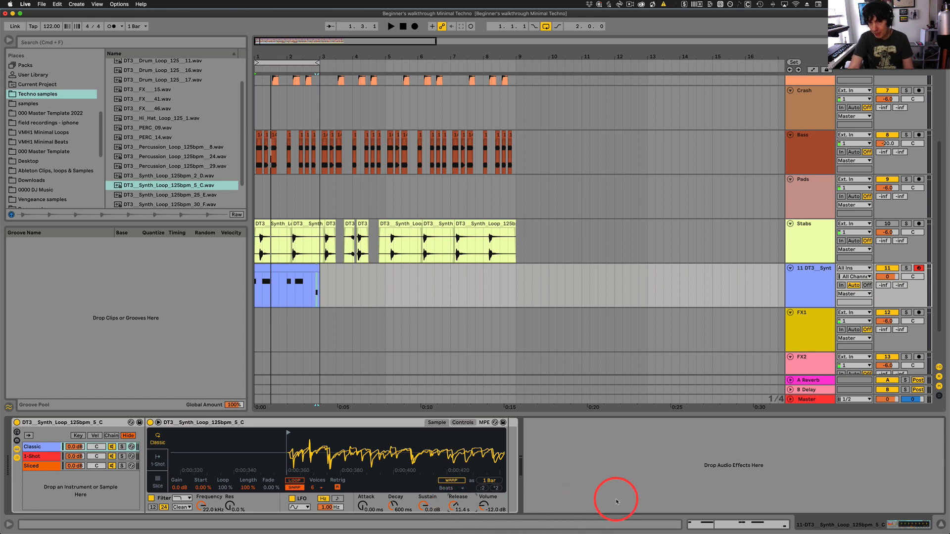
{"action": "key", "text": "space"}
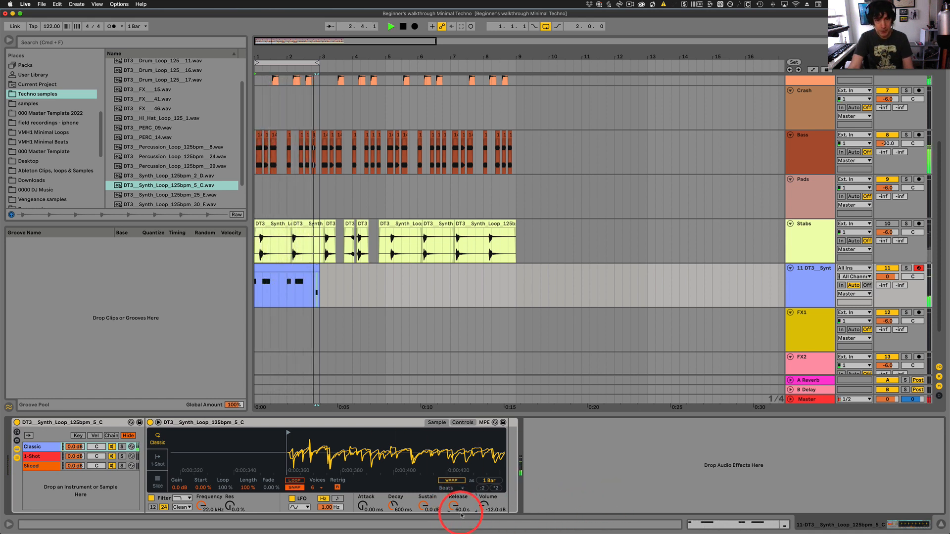
{"action": "key", "text": "space"}
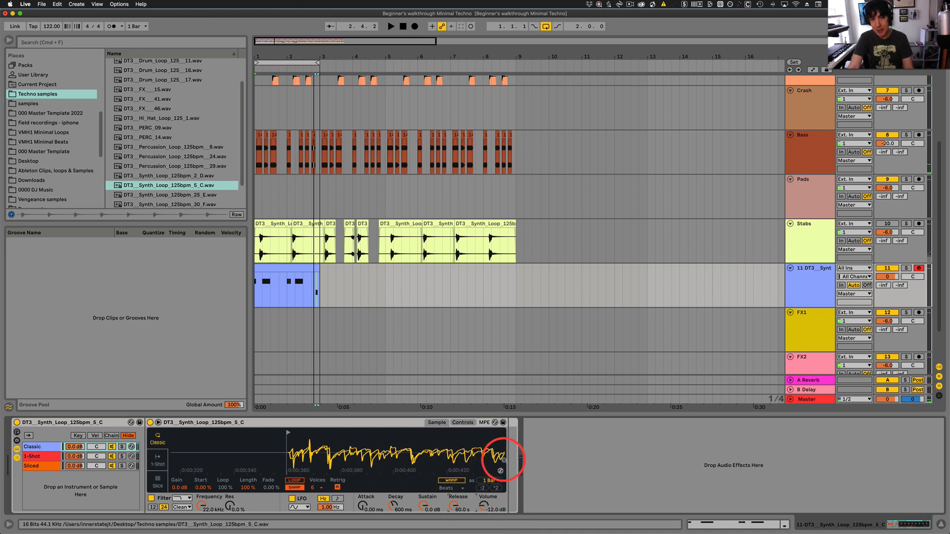
Show the whole first stab in the Classic chain's sample display and play the loop.
{"action": "left_click_drag", "start_coordinate": [488, 449], "coordinate": [197, 435]}
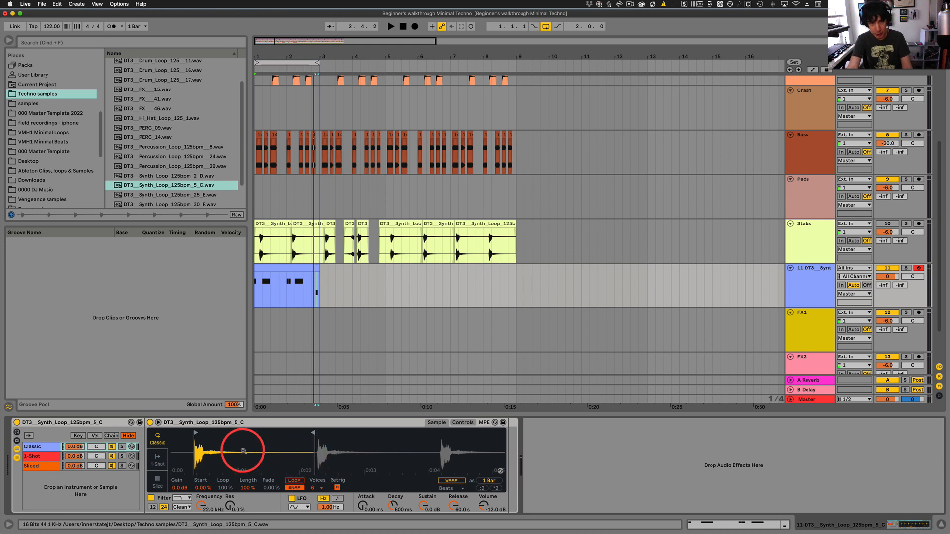
{"action": "key", "text": "space"}
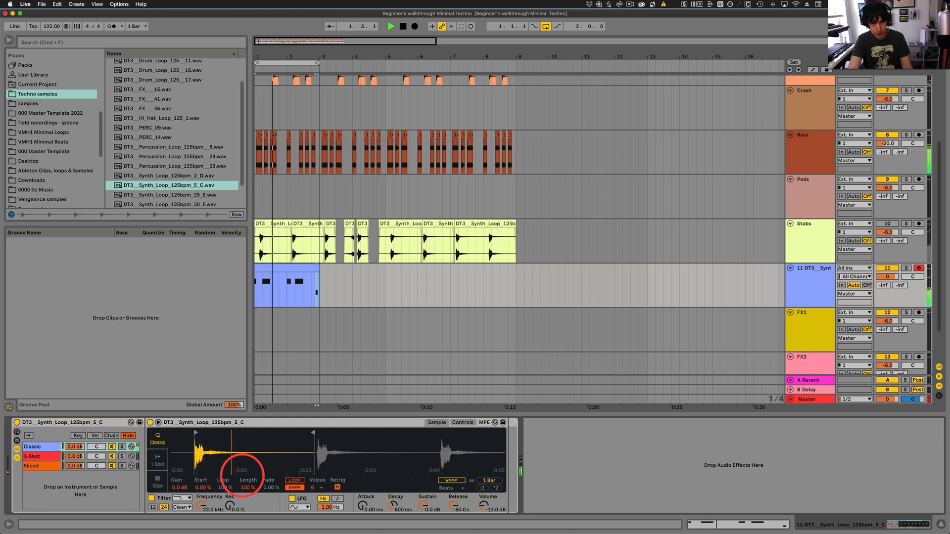
{"action": "key", "text": "space"}
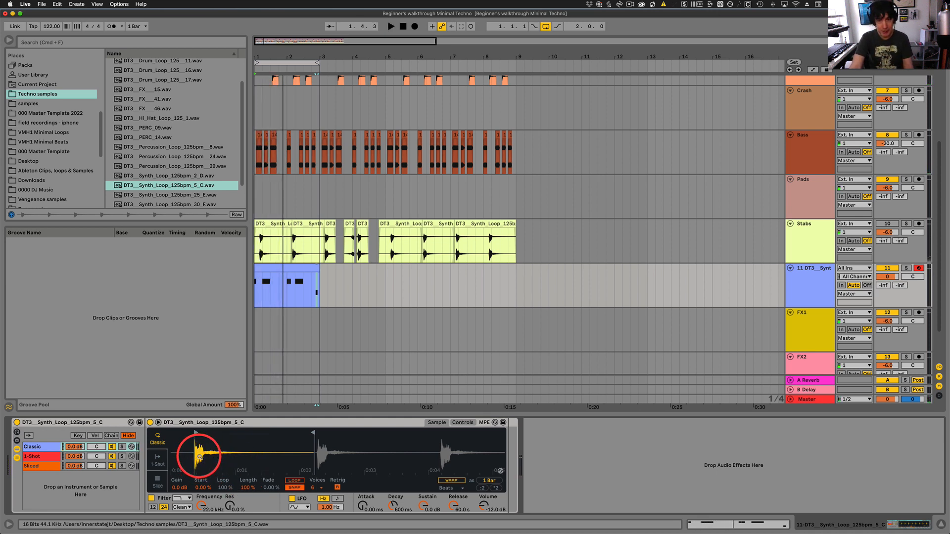
Try raising the C3 note at 1.2.1 in the two-bar MIDI clip to D3 and E3 while playing the loop.
{"action": "left_click", "coordinate": [287, 272]}
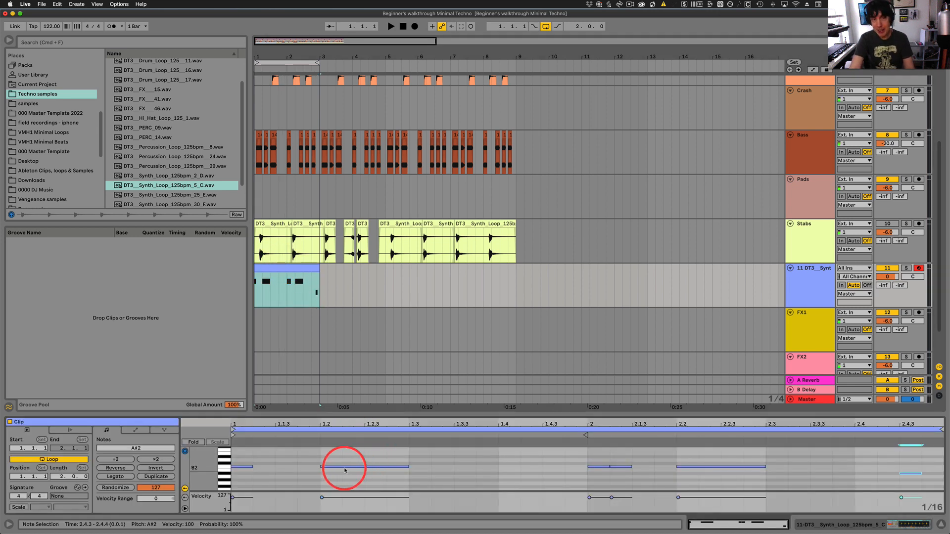
{"action": "left_click", "coordinate": [356, 467]}
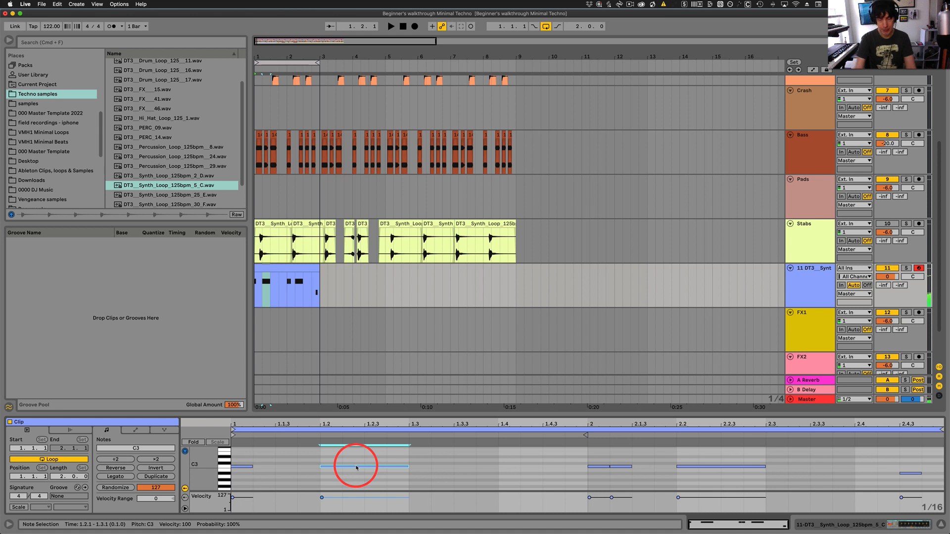
{"action": "key", "text": "Up"}
{"action": "key", "text": "Up"}
{"action": "key", "text": "space"}
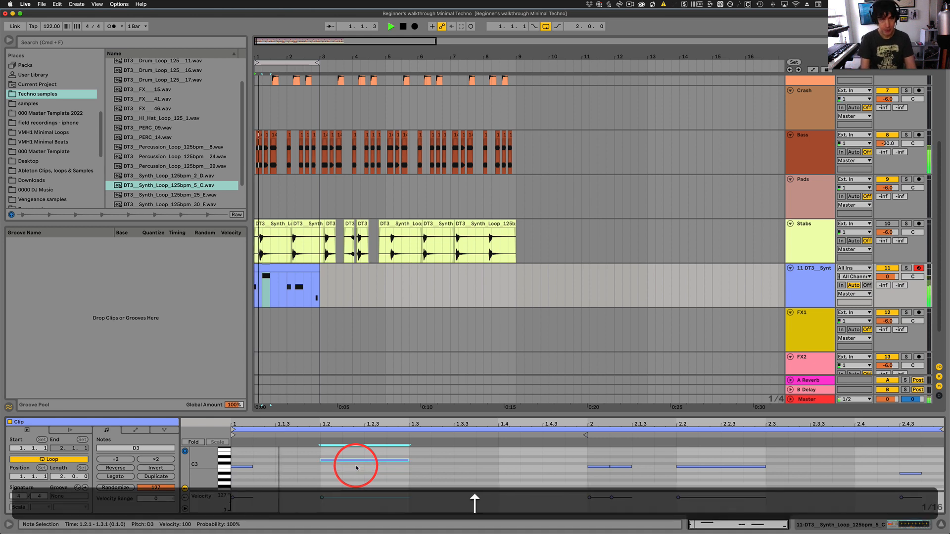
{"action": "key", "text": "space"}
{"action": "key", "text": "Up"}
{"action": "key", "text": "Up"}
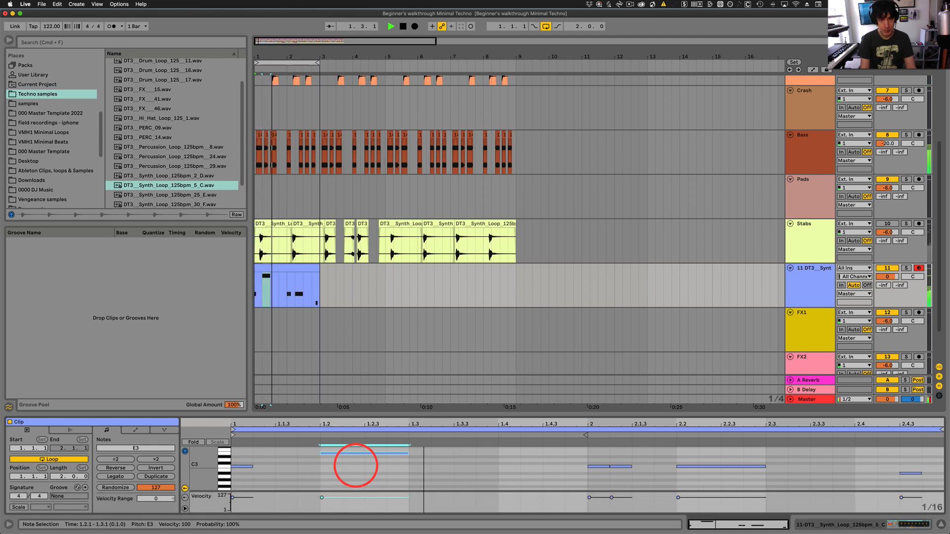
Try the 1.2.1 note lowered to B2 and return it to C3.
{"action": "key", "text": "Down"}
{"action": "key", "text": "Down"}
{"action": "key", "text": "Down"}
{"action": "key", "text": "Down"}
{"action": "key", "text": "Down"}
{"action": "key", "text": "Down"}
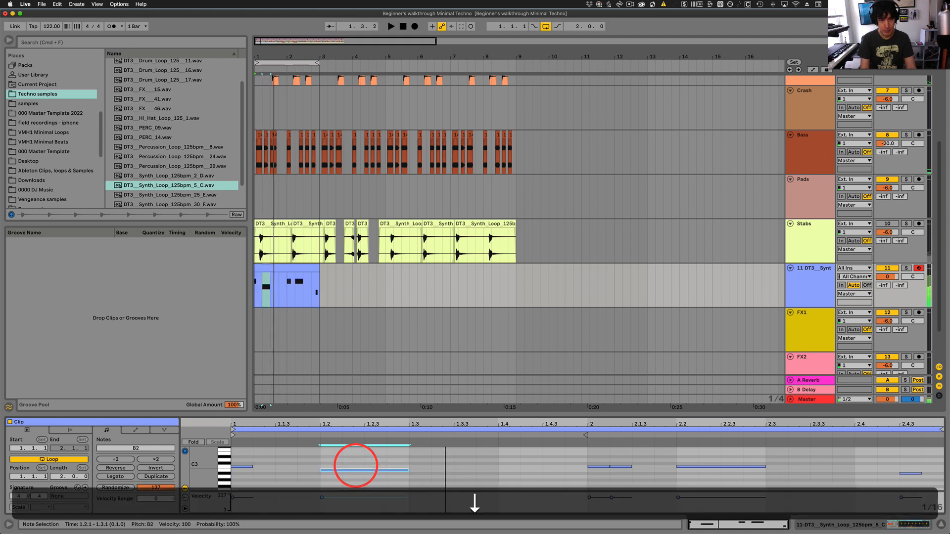
{"action": "key", "text": "Up"}
{"action": "key", "text": "Up"}
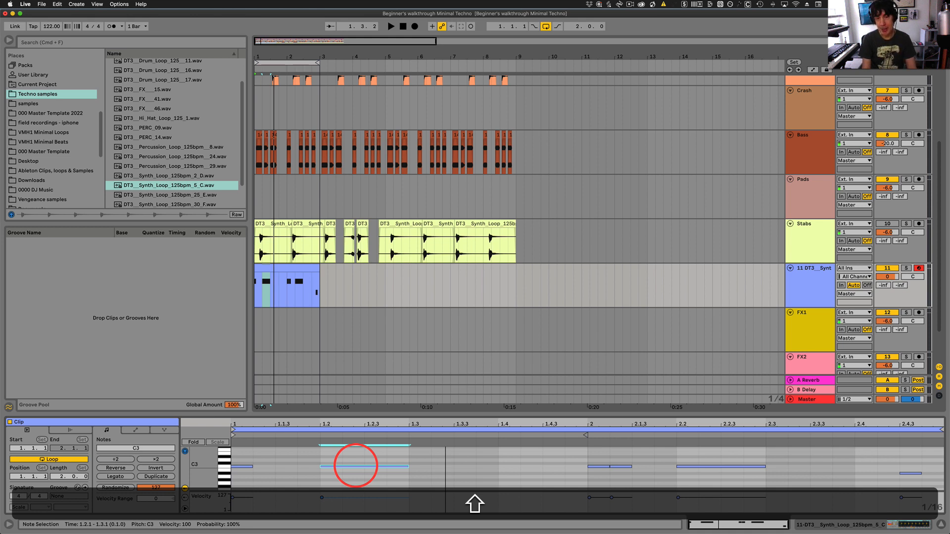
Lower the C3 note at 1.2.1 by one octave to C2 and play the loop.
{"action": "key", "text": "shift+Down"}
{"action": "key", "text": "space"}
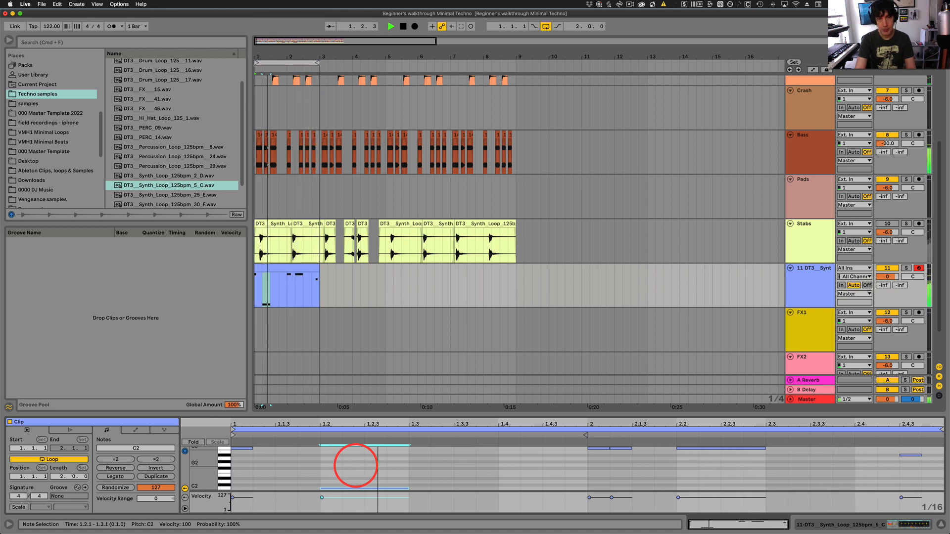
{"action": "key", "text": "space"}
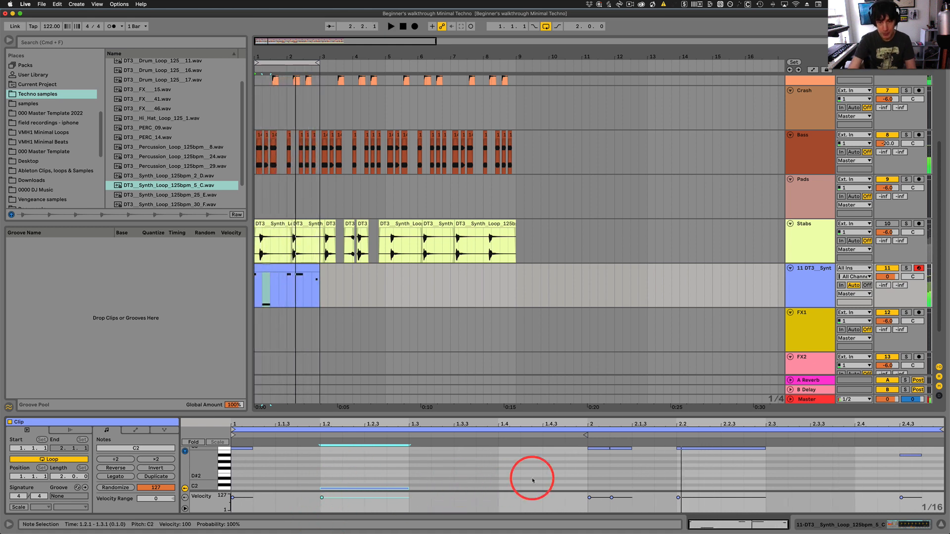
Add a sixteenth note at 1.4.3, raise it to A#2 and play the loop.
{"action": "double_click", "coordinate": [554, 462]}
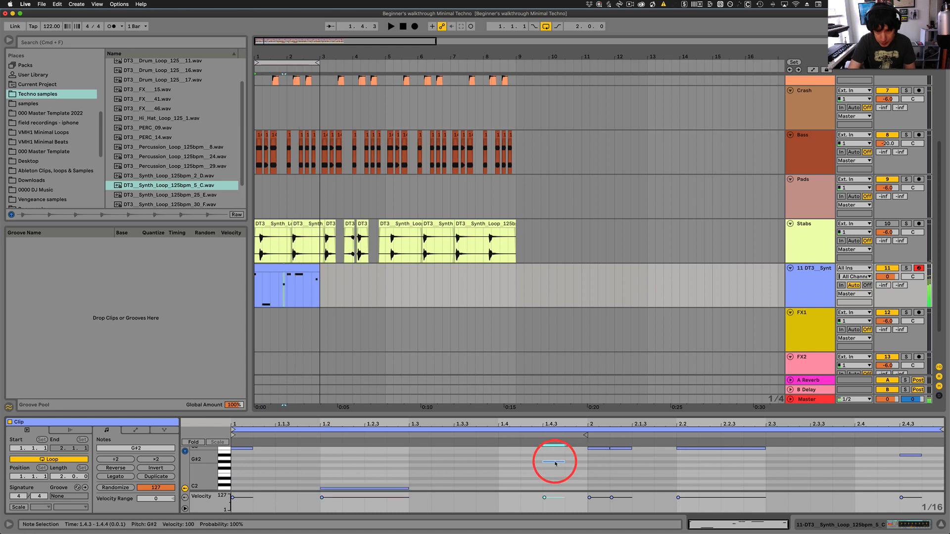
{"action": "key", "text": "Up"}
{"action": "key", "text": "Up"}
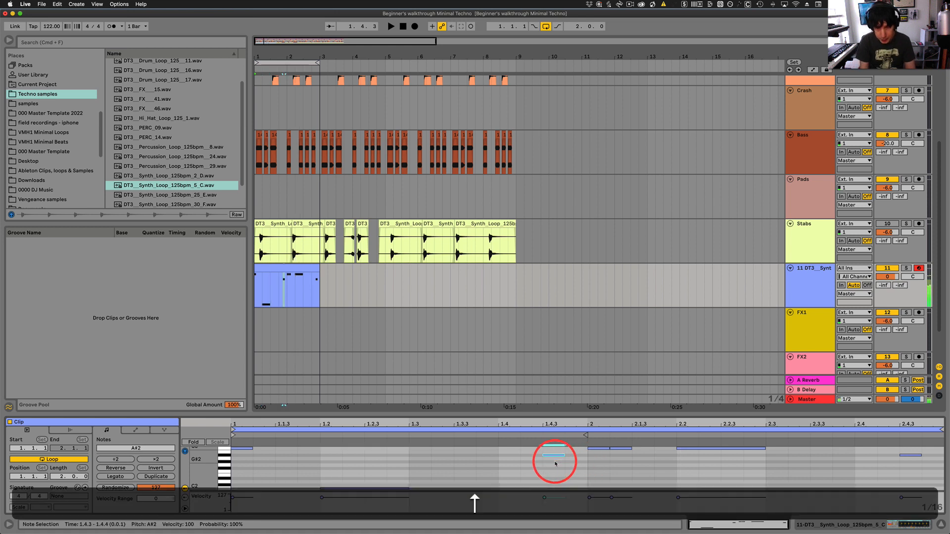
{"action": "key", "text": "space"}
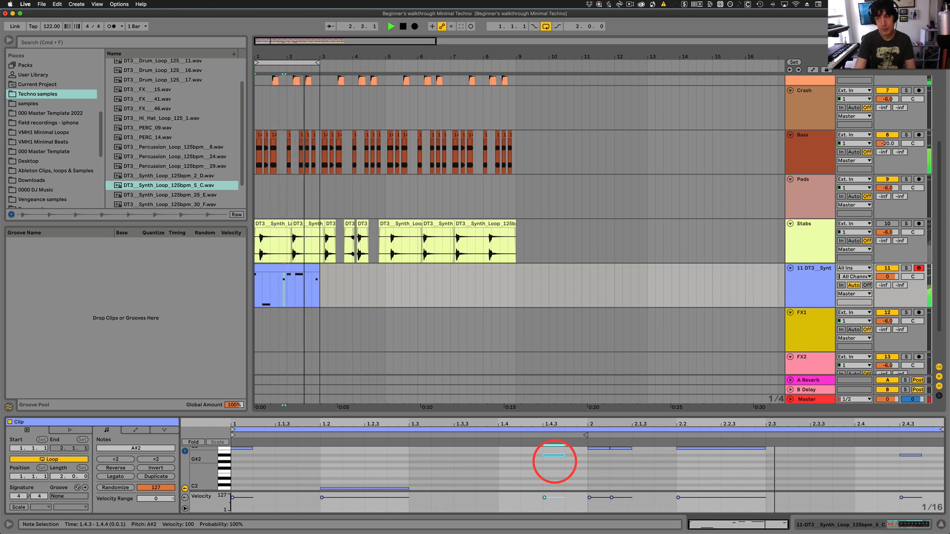
{"action": "key", "text": "space"}
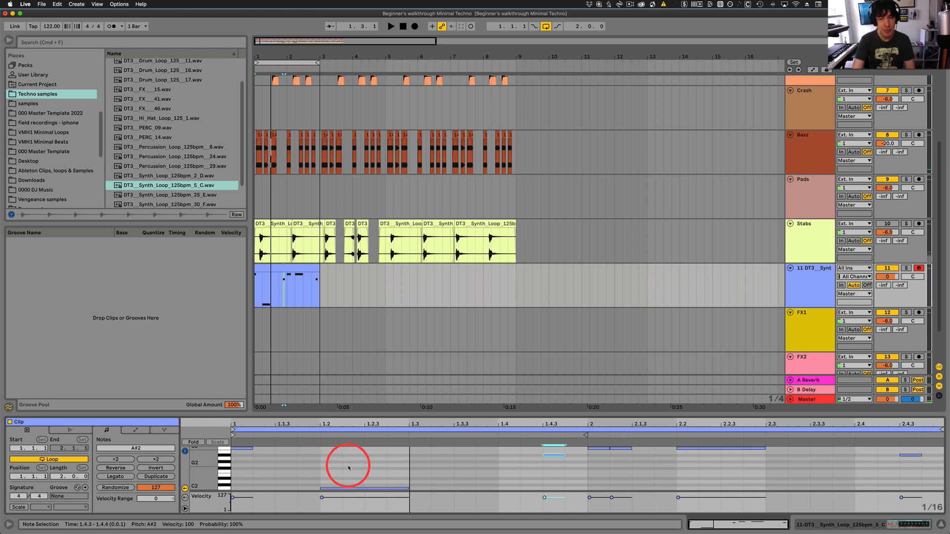
Show the MIDI track's instrument and audition the stab in different octaves, up to C5 and down to C2.
{"action": "left_click", "coordinate": [276, 271]}
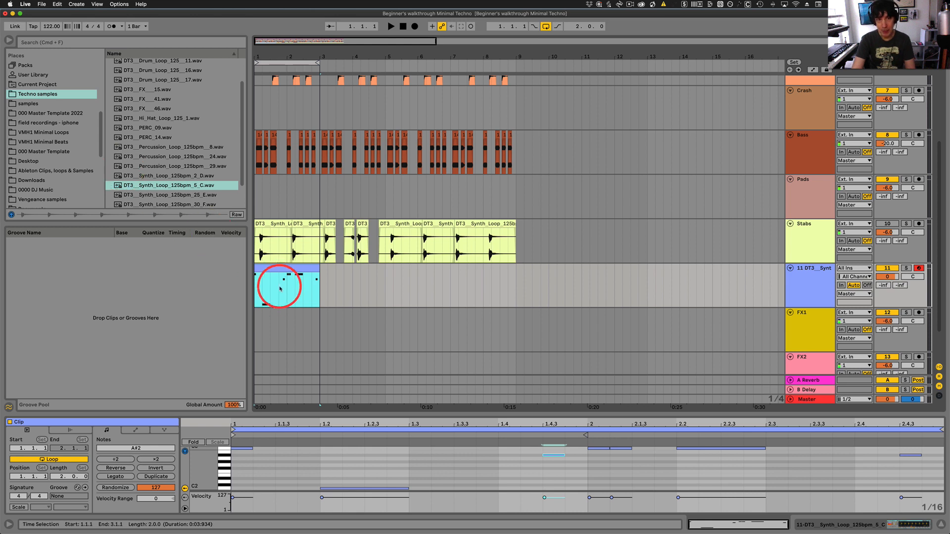
{"action": "left_click", "coordinate": [815, 282]}
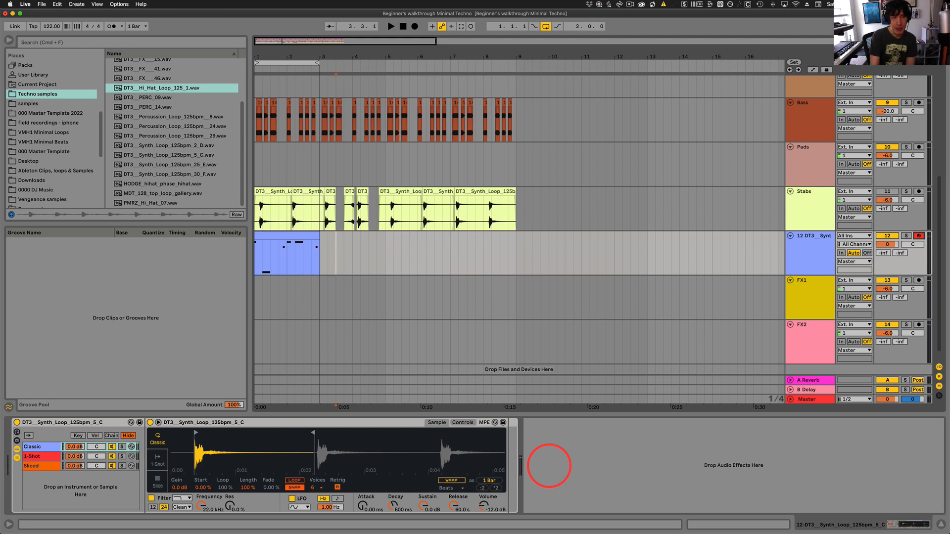
{"action": "key", "text": "x"}
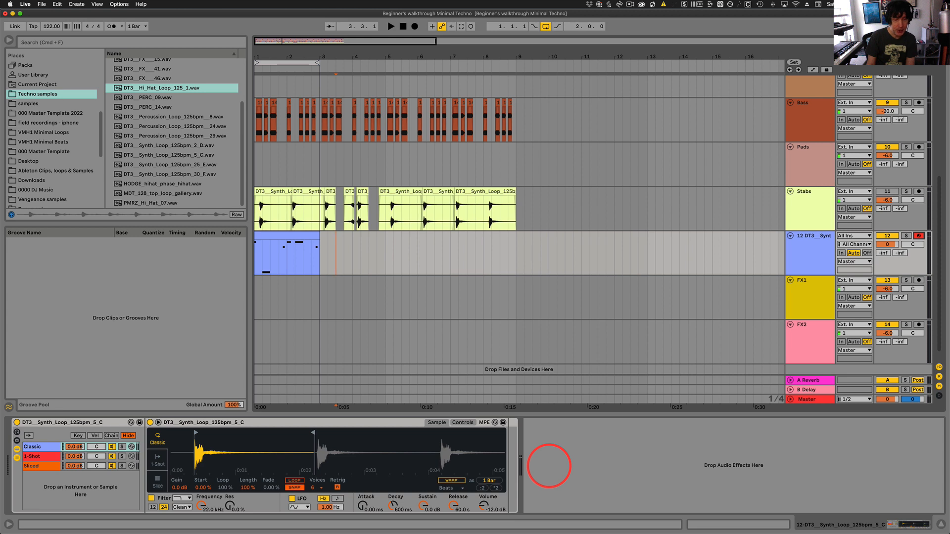
{"action": "key", "text": "a"}
{"action": "key", "text": "x"}
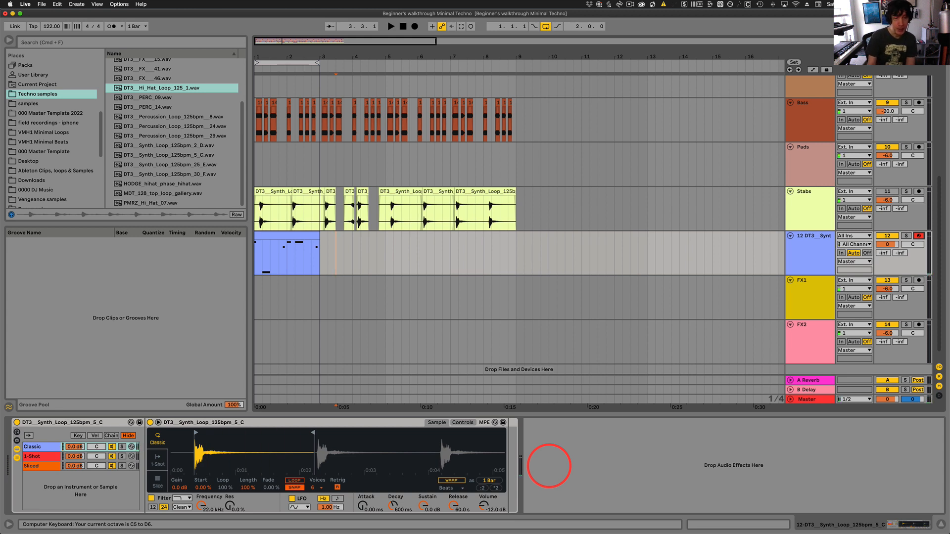
{"action": "key", "text": "a"}
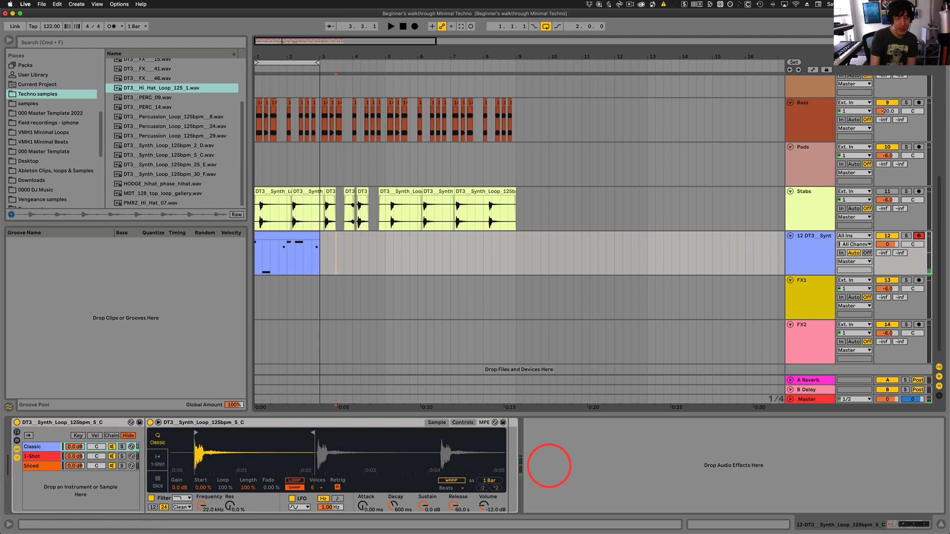
{"action": "key", "text": "z"}
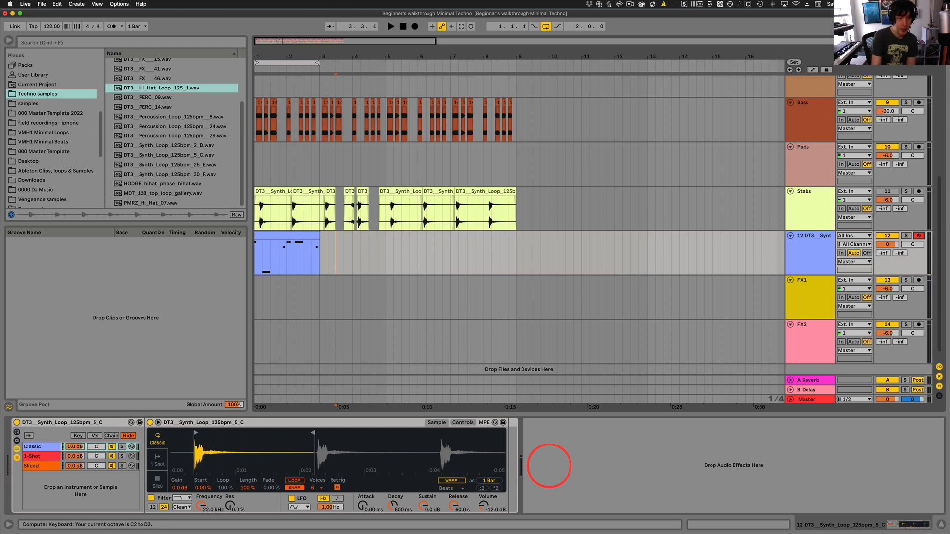
{"action": "key", "text": "a"}
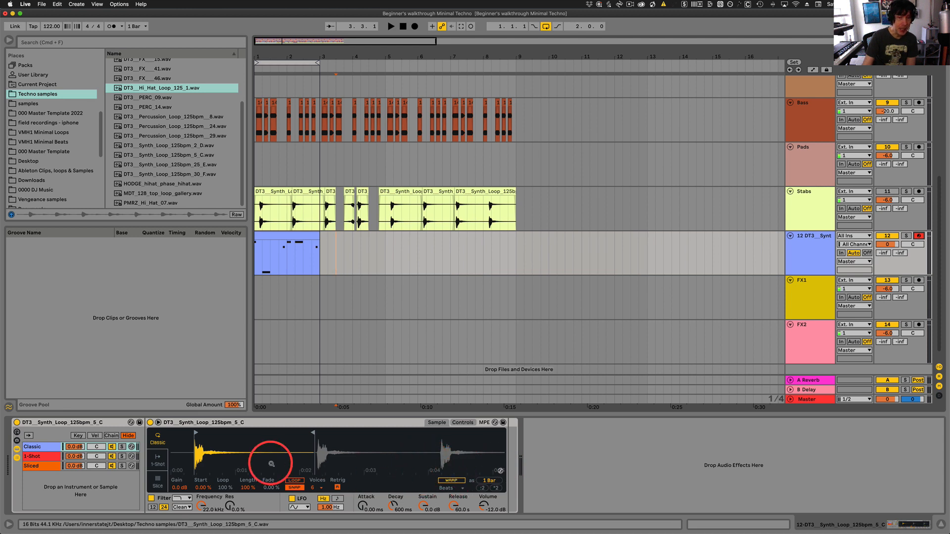
Turn on Warp for the stab sample and set its warp mode to Complex Pro.
{"action": "left_click", "coordinate": [452, 480]}
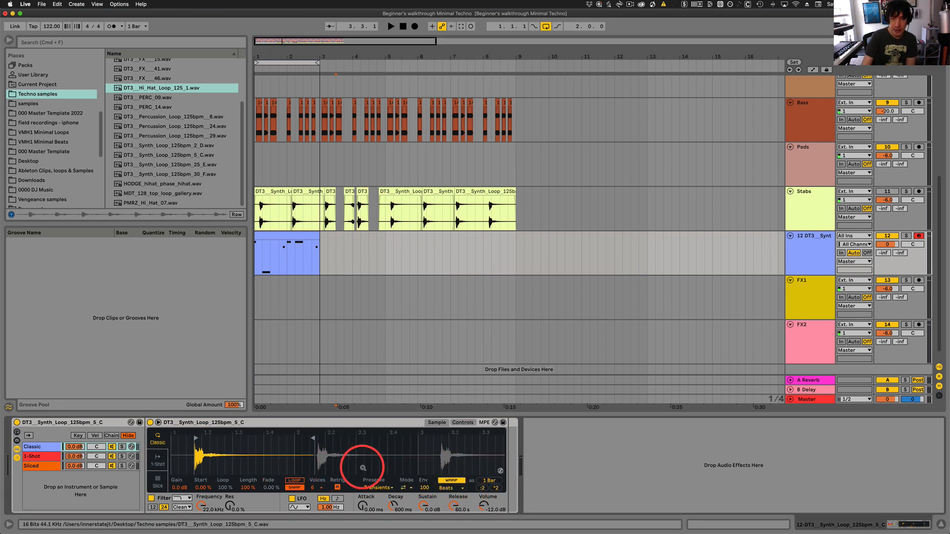
{"action": "left_click", "coordinate": [459, 487]}
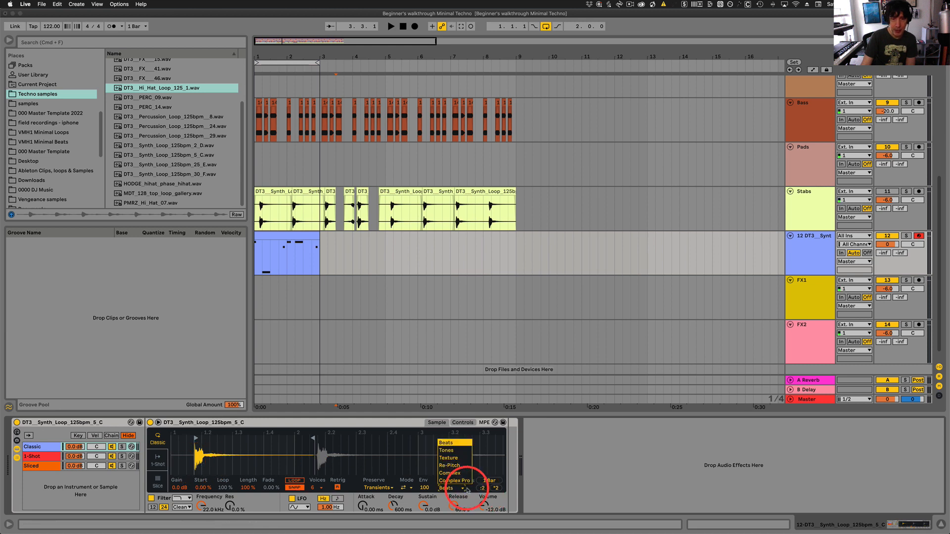
{"action": "left_click", "coordinate": [460, 482]}
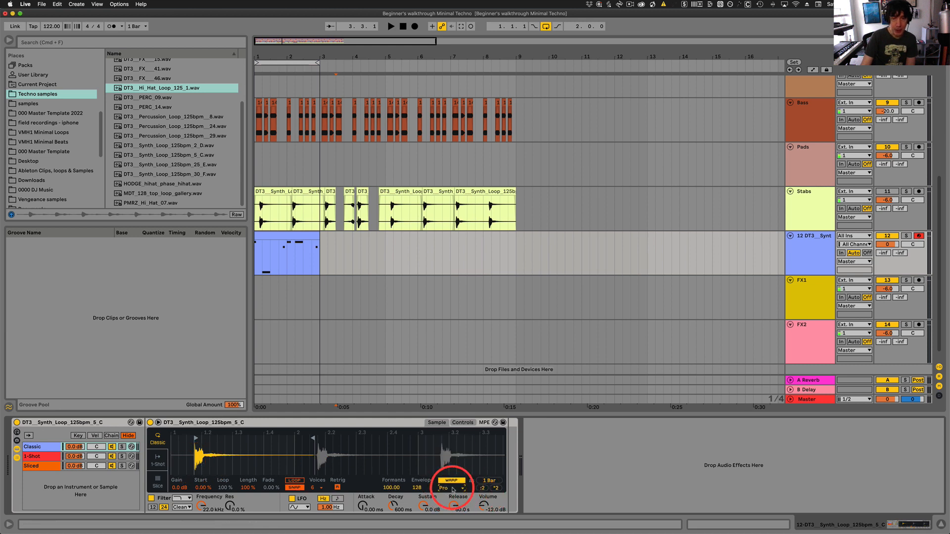
{"action": "left_click", "coordinate": [451, 487]}
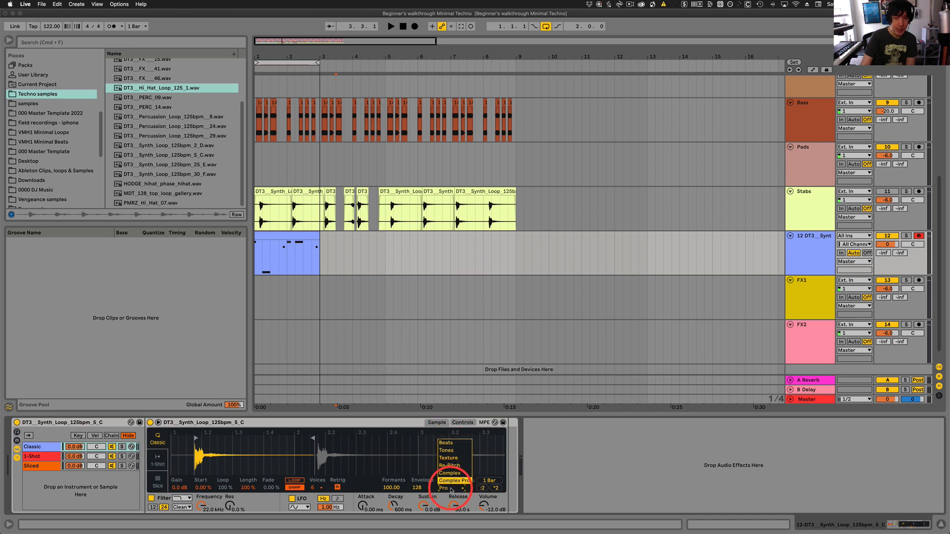
{"action": "left_click", "coordinate": [451, 483]}
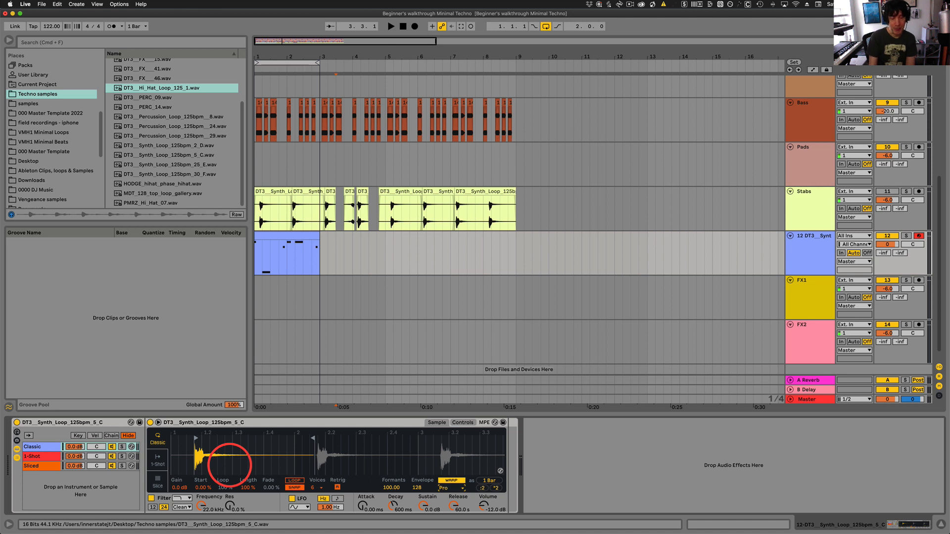
Audition the warped stab with repeated notes in the C3 octave and shift the keyboard octave up again.
{"action": "key", "text": "x"}
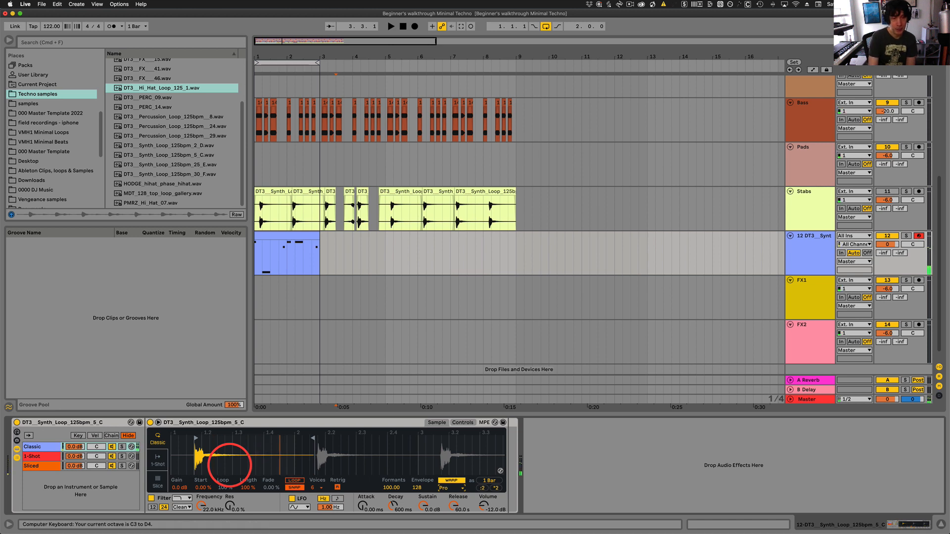
{"action": "key", "text": "a"}
{"action": "key", "text": "a"}
{"action": "key", "text": "a"}
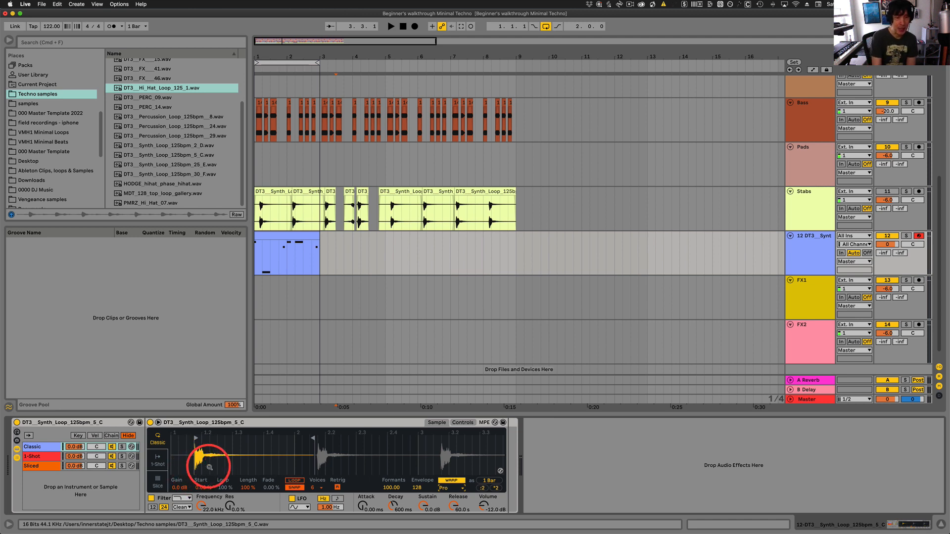
{"action": "key", "text": "x"}
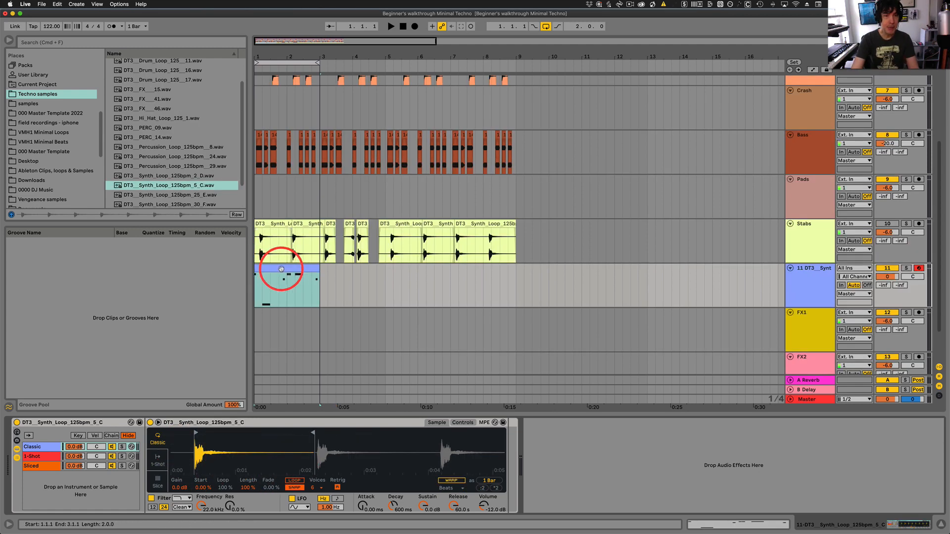
Extend the arrangement loop and the MIDI clip to eight bars, ending at 9.1.1, and play the result.
{"action": "double_click", "coordinate": [283, 268]}
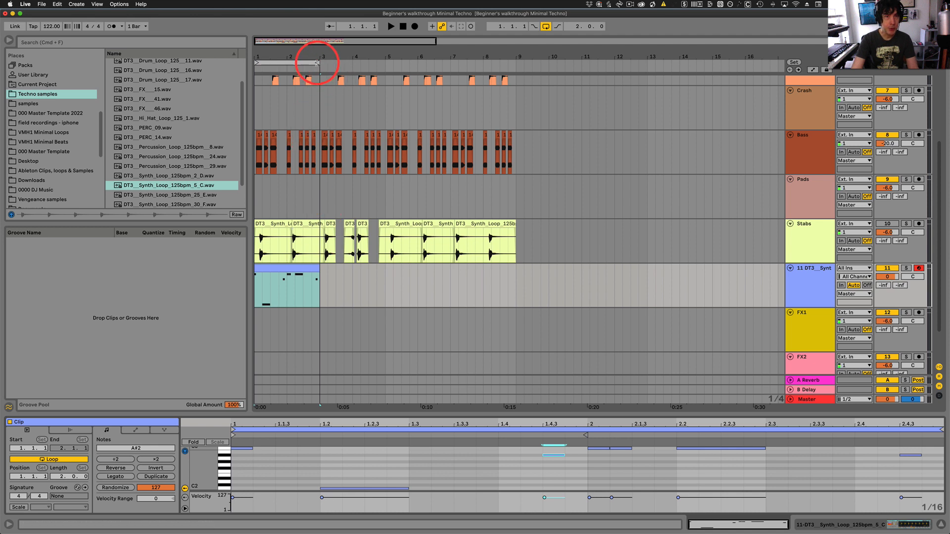
{"action": "left_click_drag", "start_coordinate": [318, 63], "coordinate": [510, 62]}
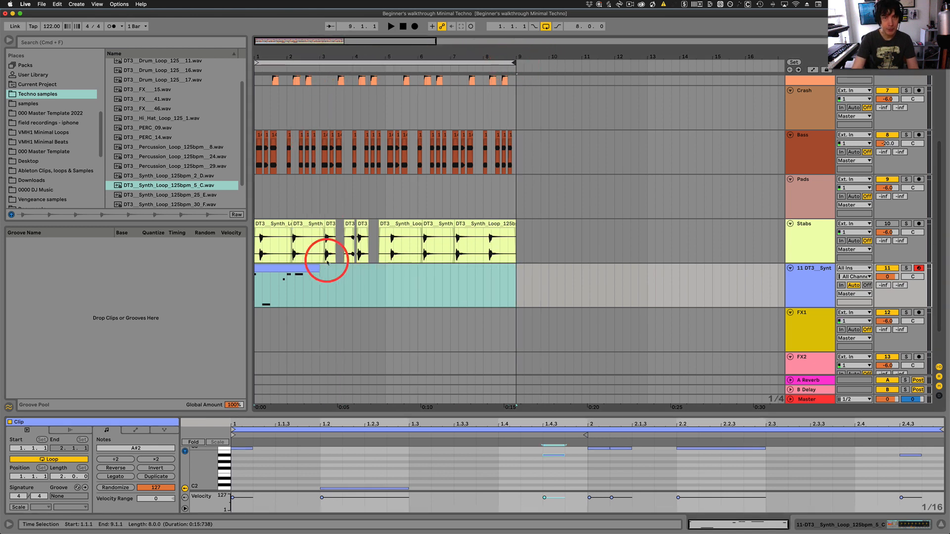
{"action": "left_click", "coordinate": [299, 267]}
{"action": "left_click_drag", "start_coordinate": [318, 268], "coordinate": [512, 268]}
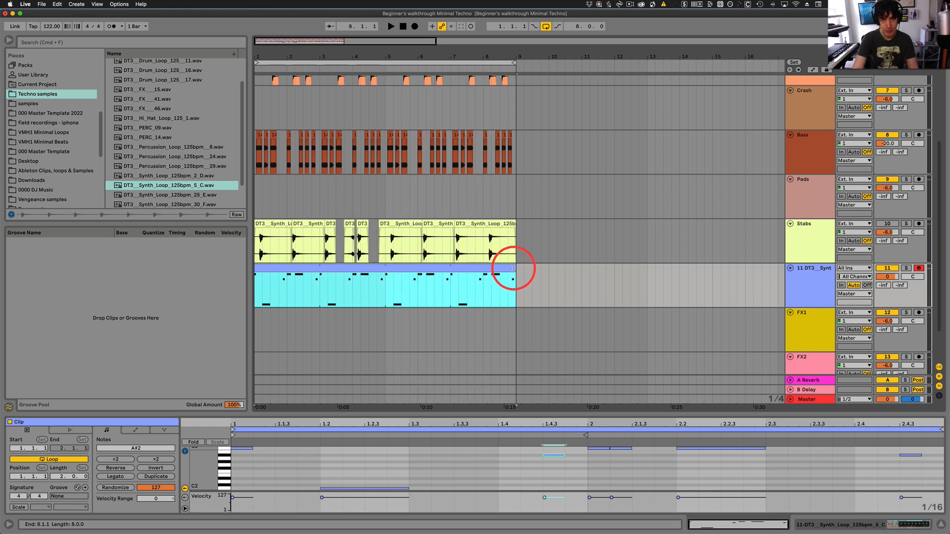
{"action": "key", "text": "space"}
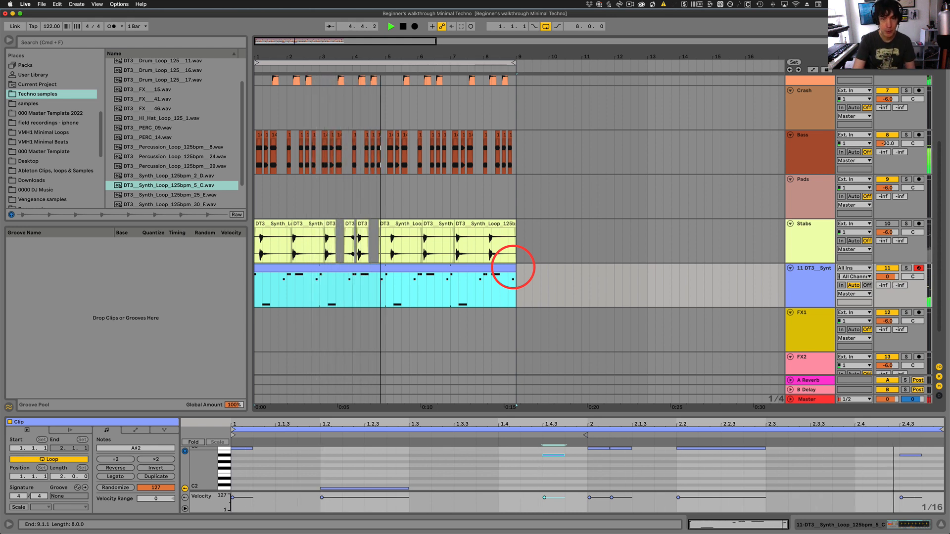
{"action": "key", "text": "space"}
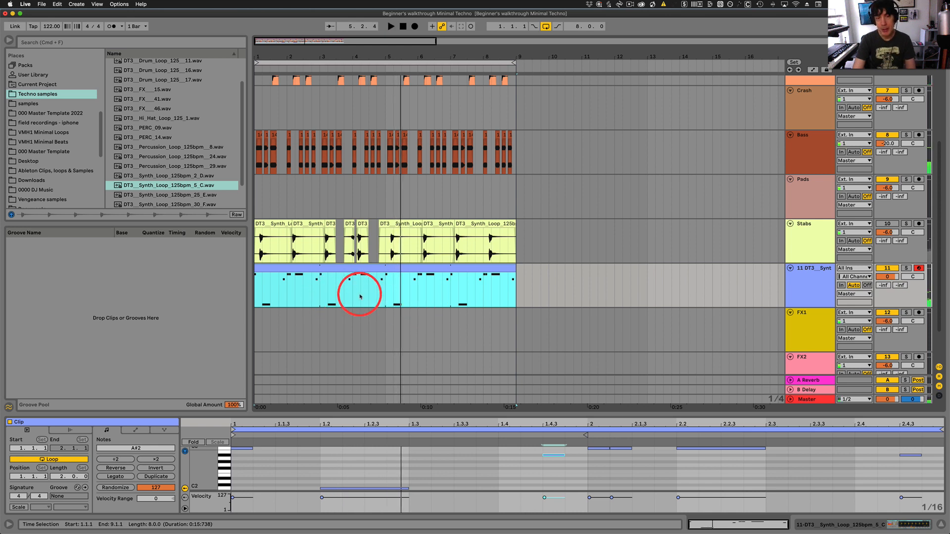
Split off a two-bar MIDI clip from 3.1.1 to 5.1.1, add an A#2 note at 2.4.4 in it and play the result.
{"action": "left_click_drag", "start_coordinate": [316, 281], "coordinate": [383, 269]}
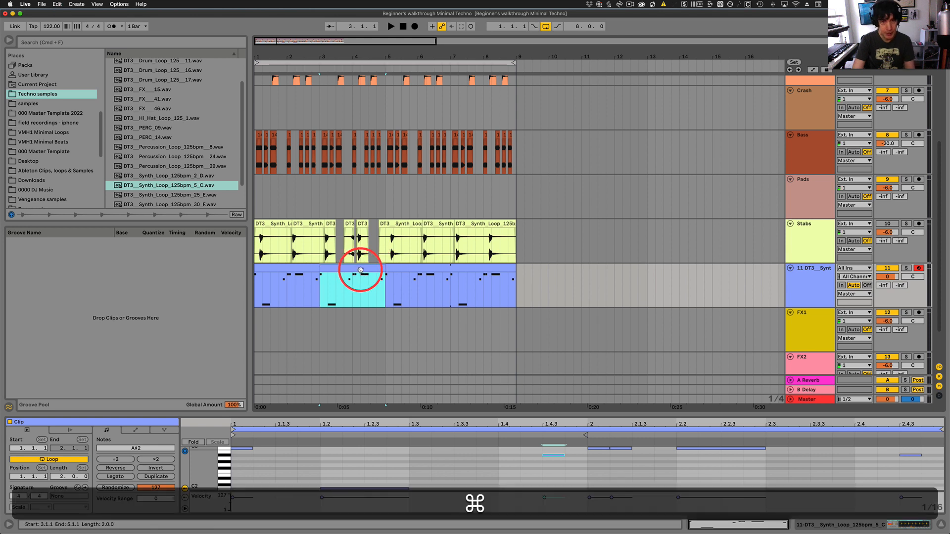
{"action": "key", "text": "space"}
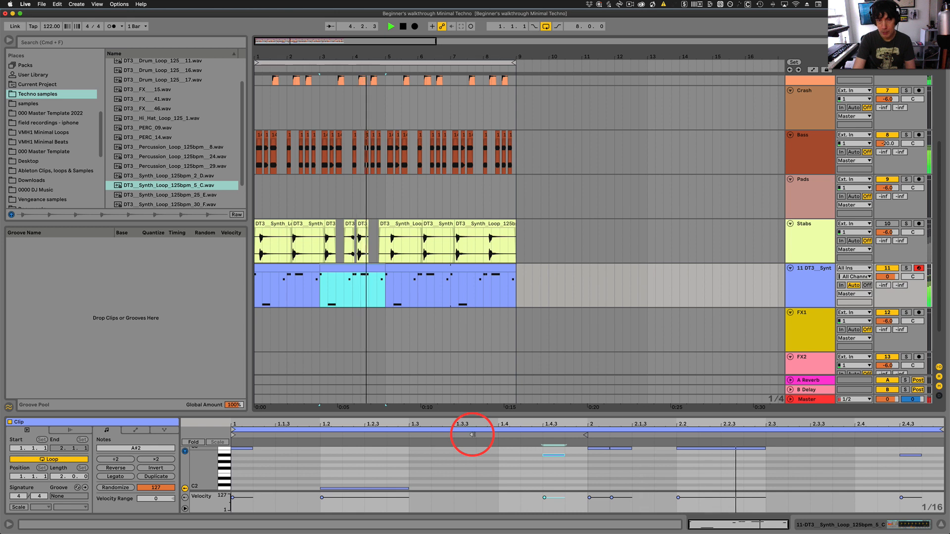
{"action": "left_click", "coordinate": [916, 455]}
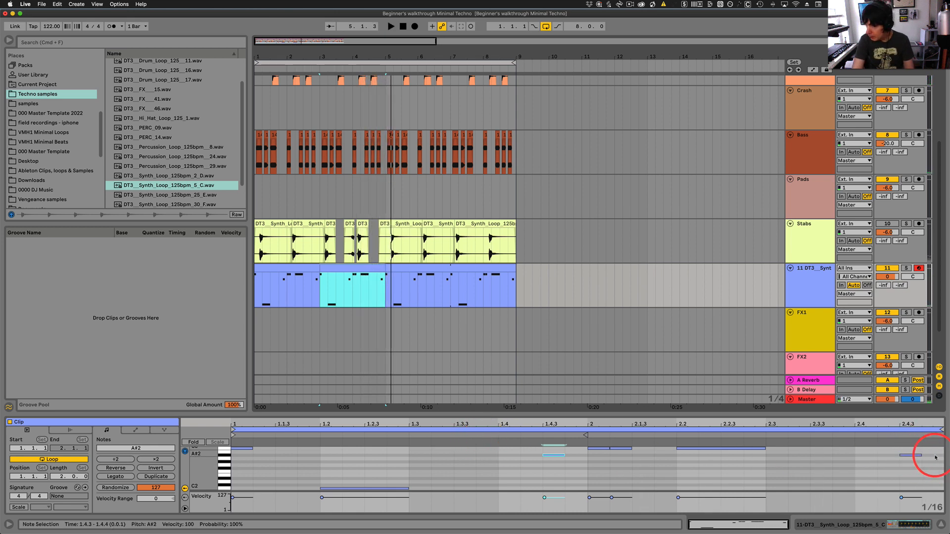
{"action": "double_click", "coordinate": [926, 456]}
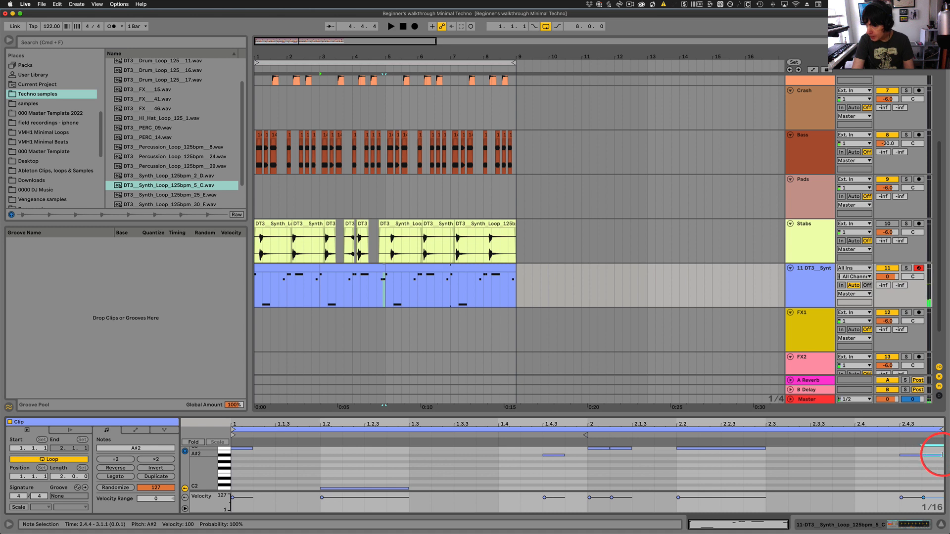
{"action": "key", "text": "space"}
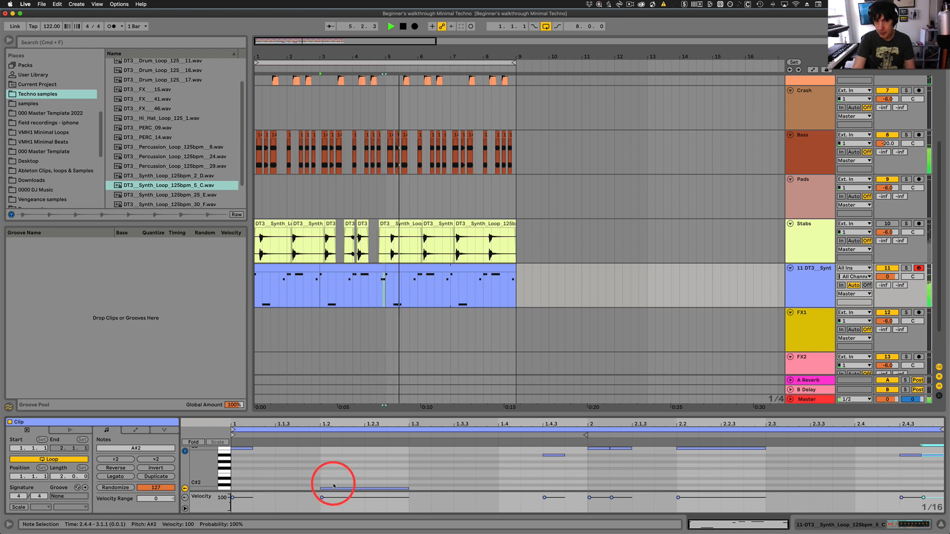
{"action": "key", "text": "space"}
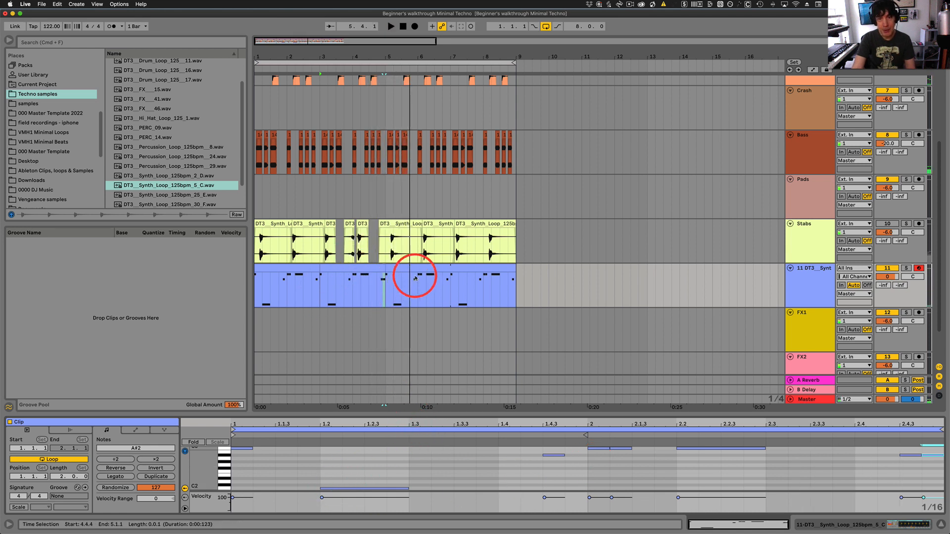
Split the MIDI part at 7.1.1 and play the two-bar clip starting at 5.1.1.
{"action": "left_click", "coordinate": [450, 288]}
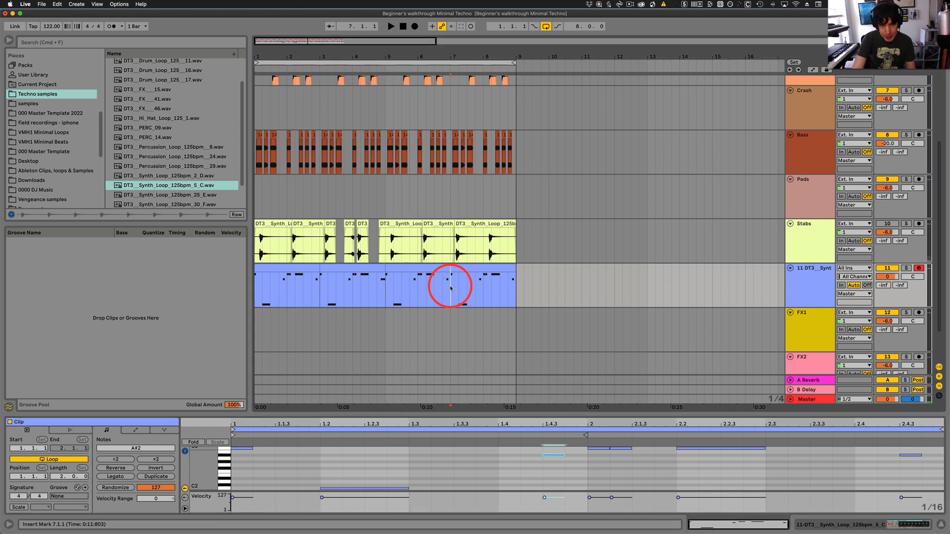
{"action": "left_click", "coordinate": [424, 266]}
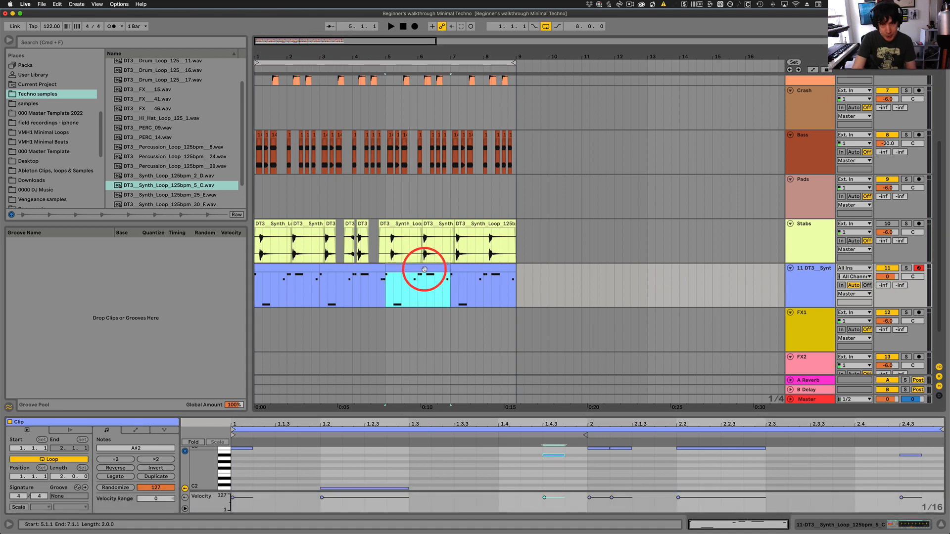
{"action": "key", "text": "space"}
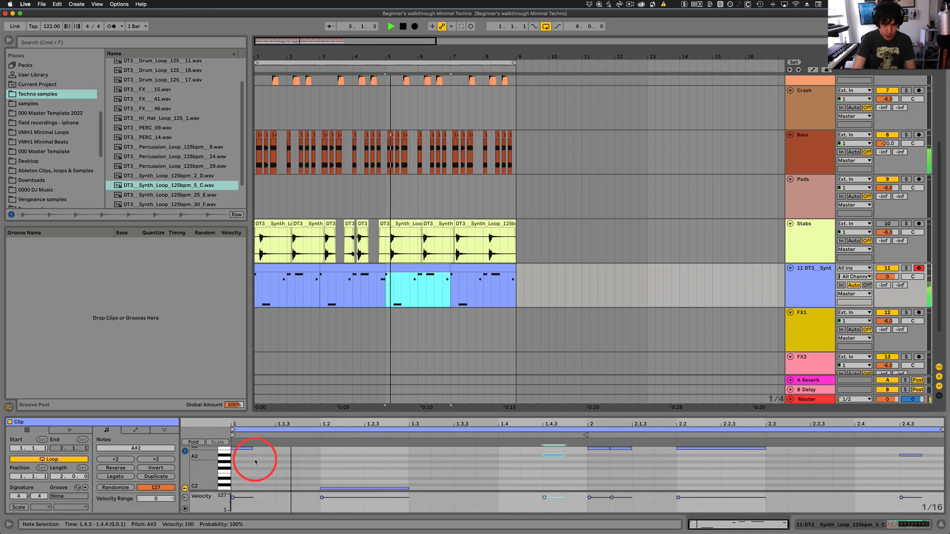
{"action": "key", "text": "space"}
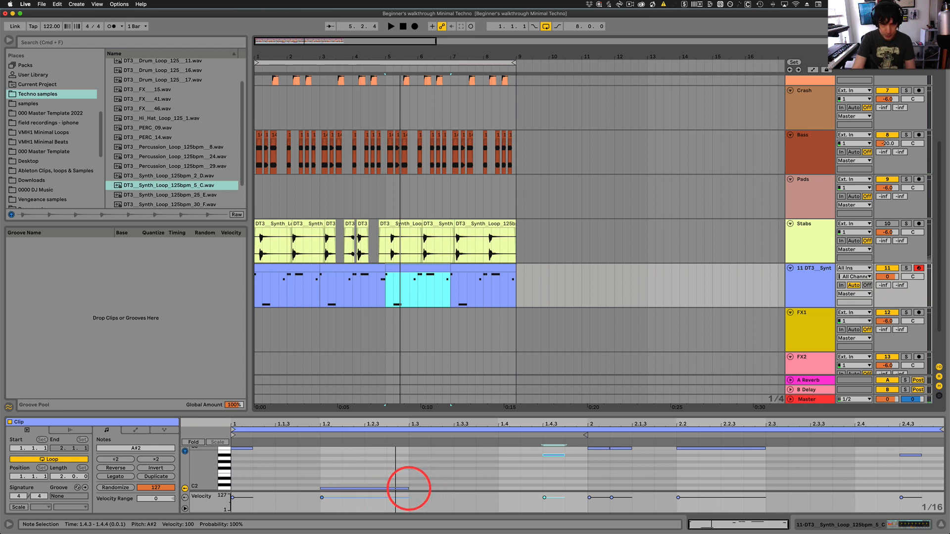
Raise the low note at 1.2 in the third clip one octave to C3 and shorten it to end at 1.2.3.
{"action": "left_click", "coordinate": [407, 488]}
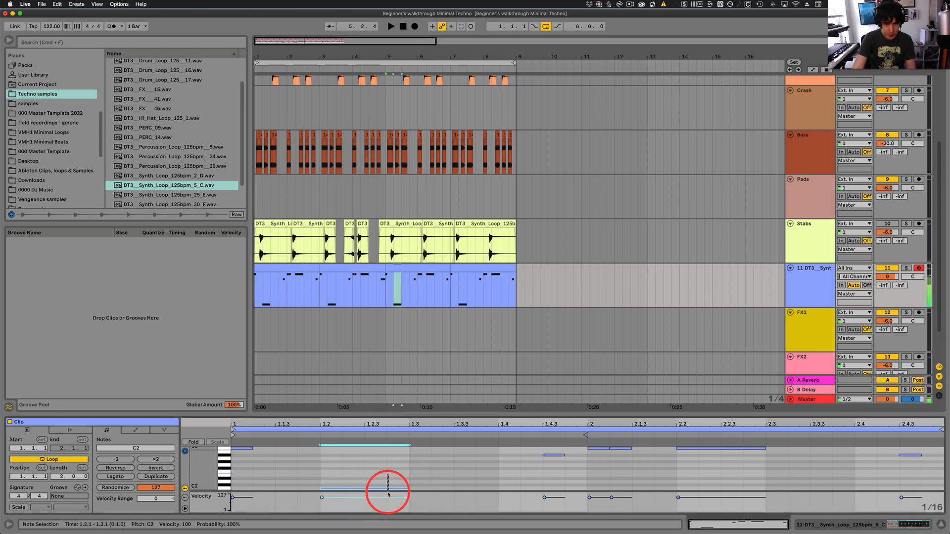
{"action": "key", "text": "shift"}
{"action": "key", "text": "shift+Up"}
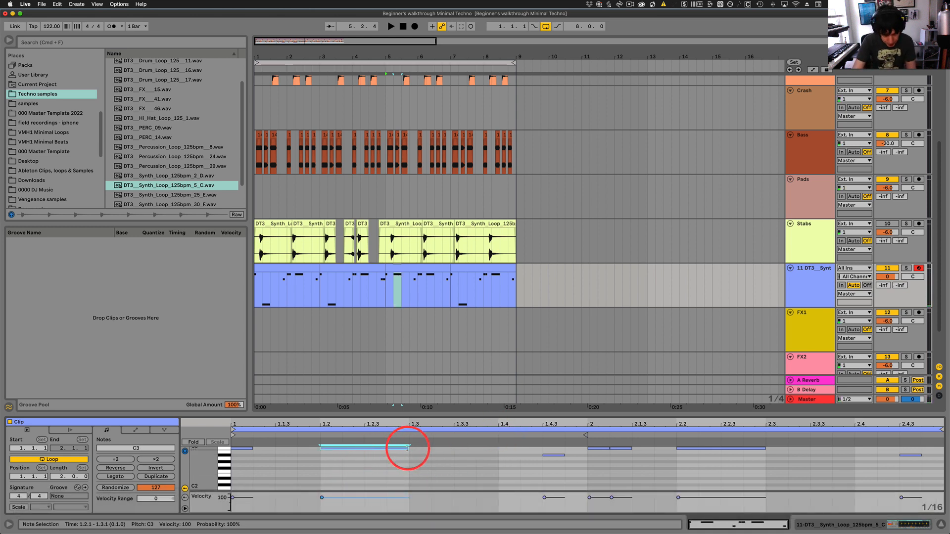
{"action": "left_click_drag", "start_coordinate": [407, 448], "coordinate": [369, 450]}
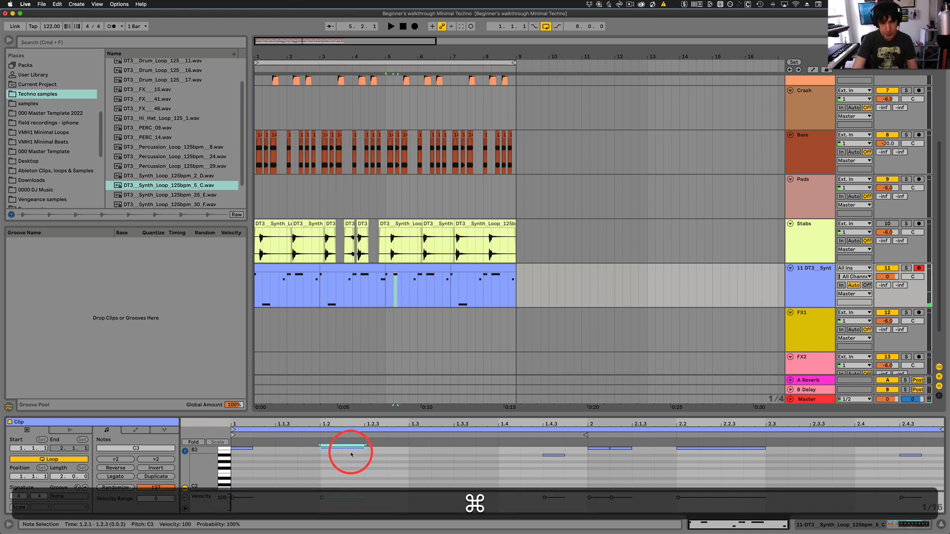
Duplicate the shortened C3 note to 1.2.3 and lower the copy one octave to C2.
{"action": "left_click_drag", "start_coordinate": [351, 450], "coordinate": [389, 451]}
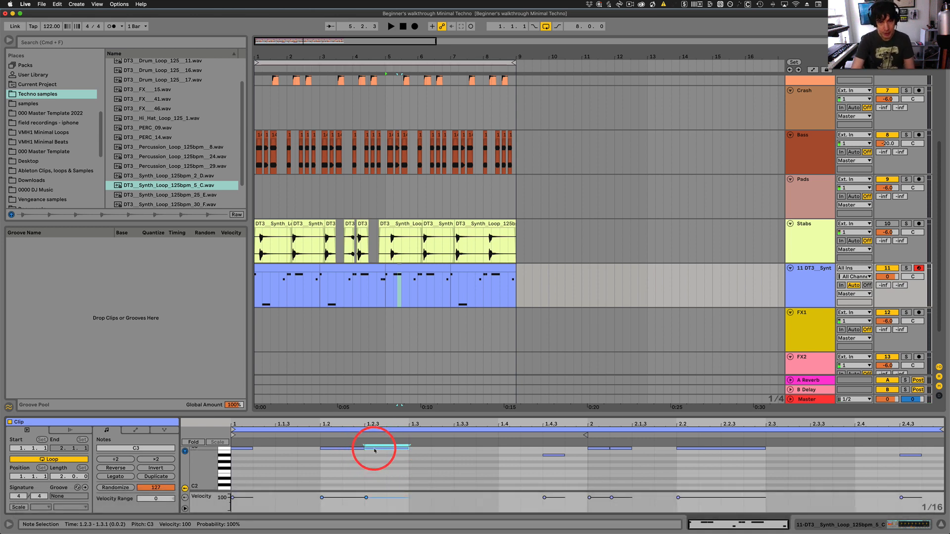
{"action": "left_click", "coordinate": [348, 450]}
{"action": "left_click", "coordinate": [391, 450]}
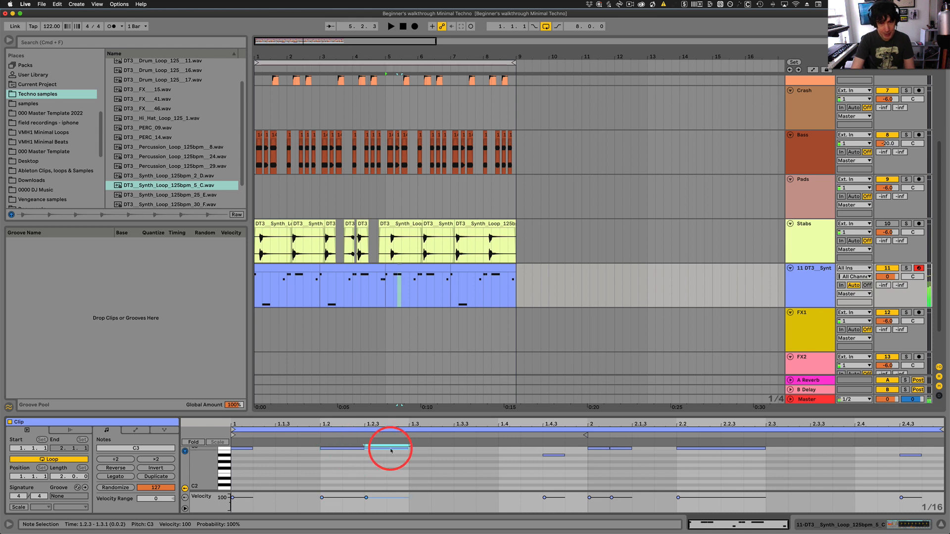
{"action": "key", "text": "shift"}
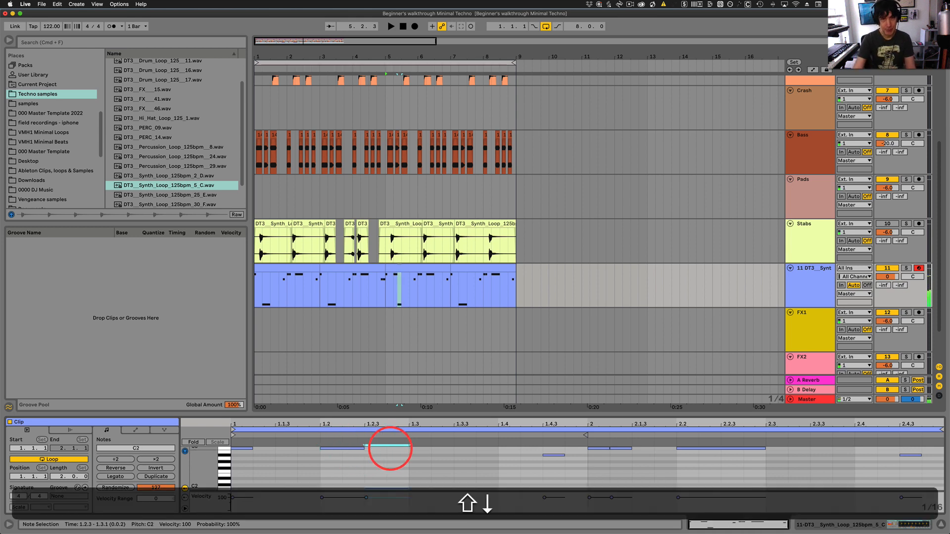
Play the varied stab pattern through the eight-bar loop, starting from the first clip.
{"action": "left_click", "coordinate": [286, 269]}
{"action": "key", "text": "space"}
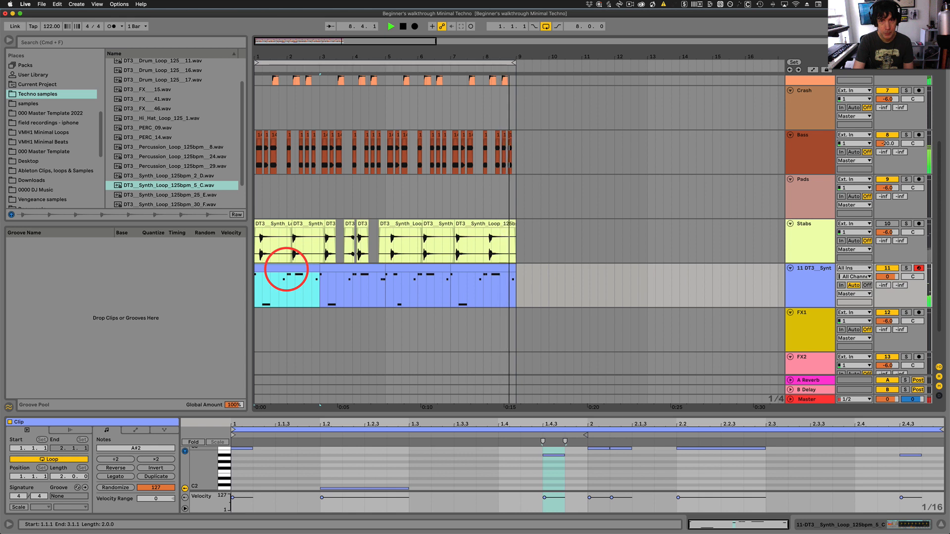
{"action": "key", "text": "space"}
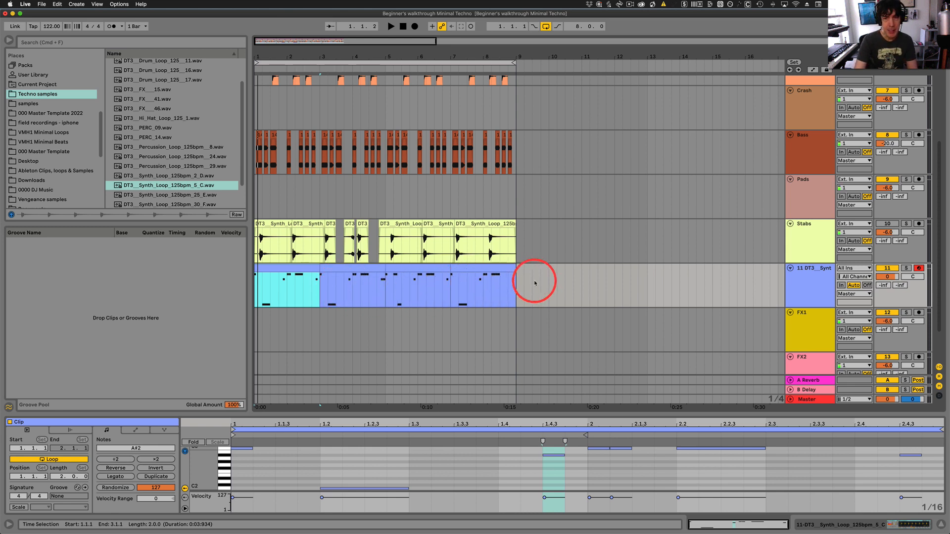
Insert a new MIDI track directly below the Hihats track.
{"action": "scroll", "coordinate": [535, 280], "scroll_direction": "down", "scroll_amount": 2}
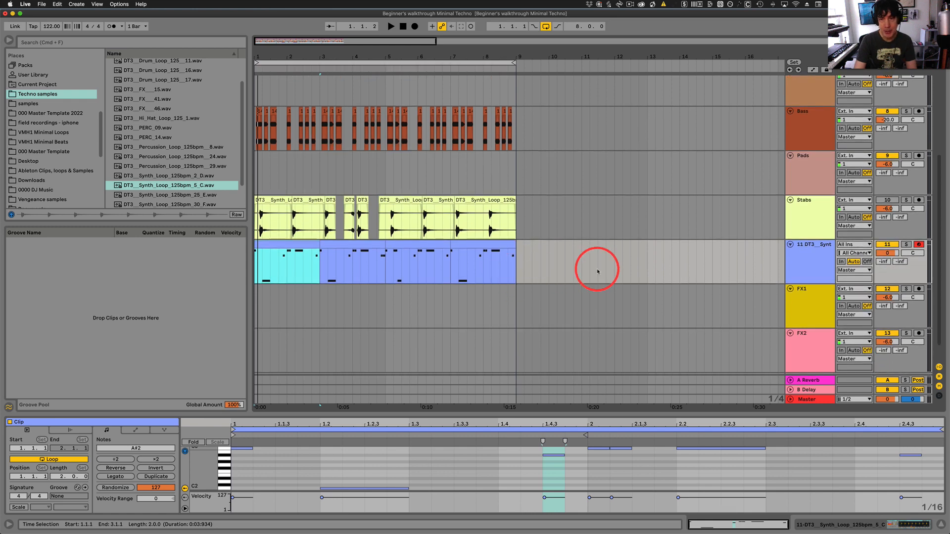
{"action": "scroll", "coordinate": [812, 159], "scroll_direction": "up", "scroll_amount": 8}
{"action": "scroll", "coordinate": [811, 158], "scroll_direction": "down", "scroll_amount": 10}
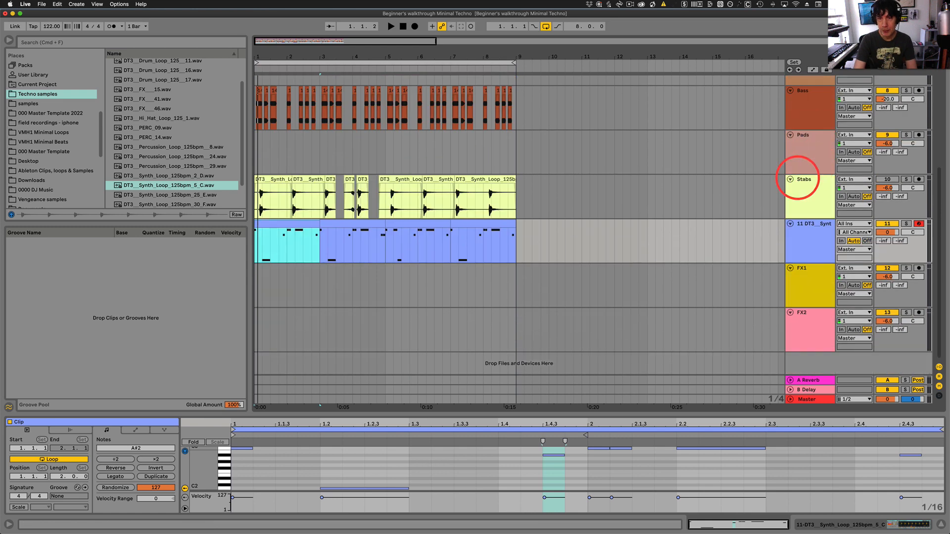
{"action": "left_click", "coordinate": [809, 227]}
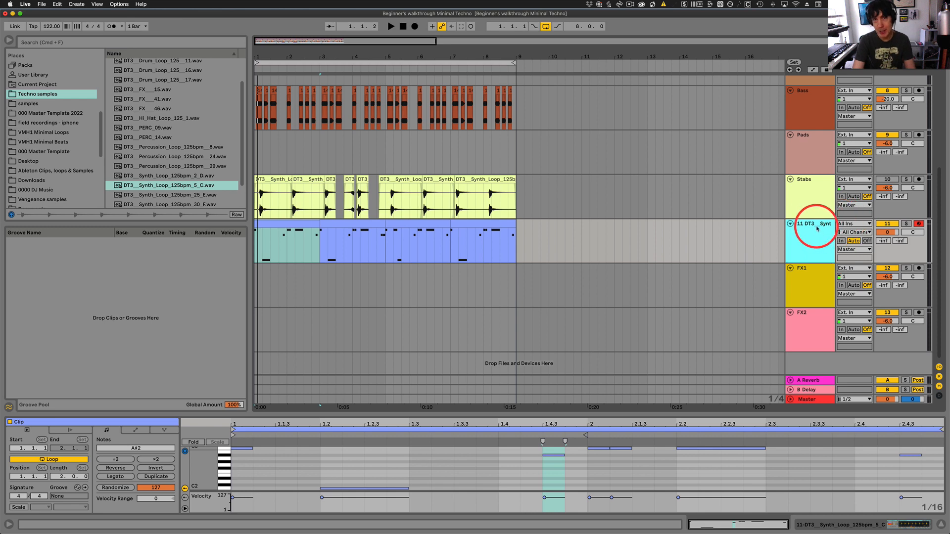
{"action": "scroll", "coordinate": [816, 198], "scroll_direction": "up", "scroll_amount": 5}
{"action": "left_click", "coordinate": [809, 138]}
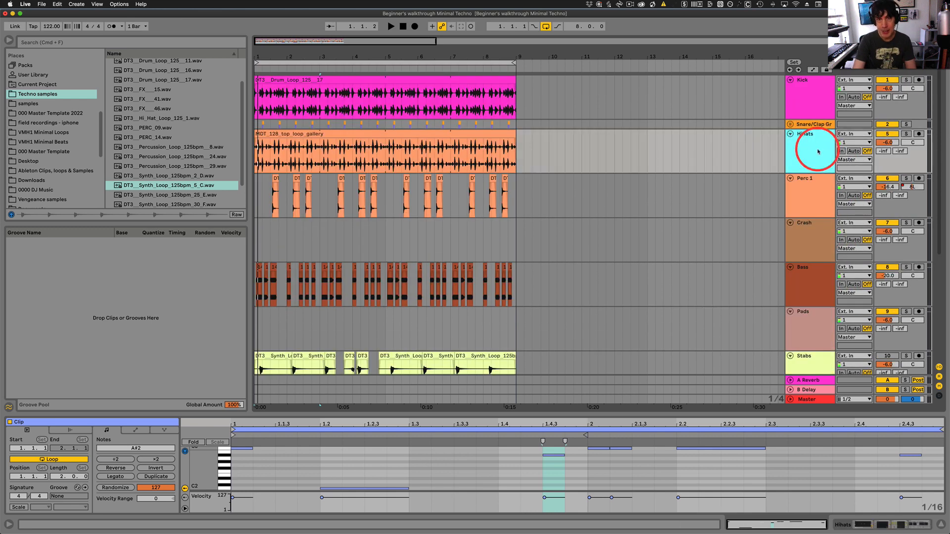
{"action": "scroll", "coordinate": [818, 152], "scroll_direction": "down", "scroll_amount": 5}
{"action": "scroll", "coordinate": [754, 196], "scroll_direction": "up", "scroll_amount": 5}
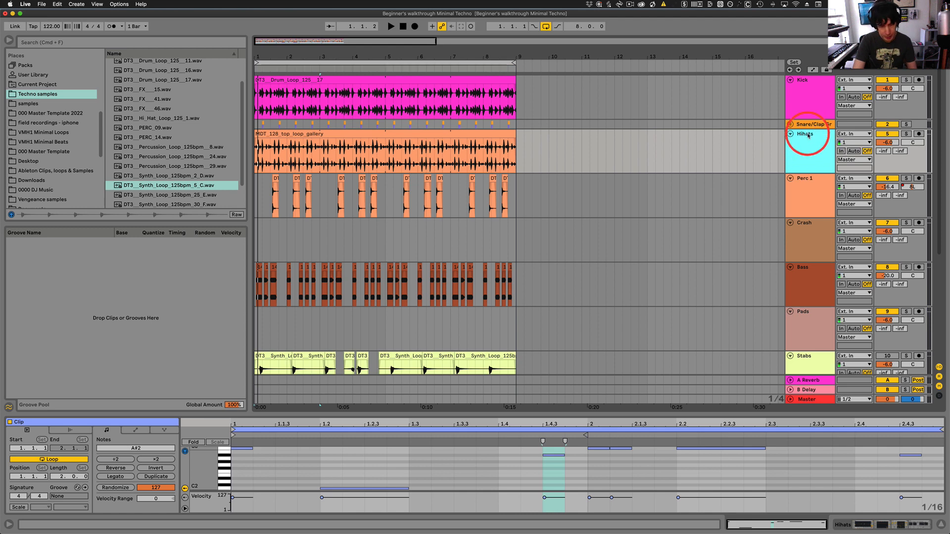
{"action": "key", "text": "super"}
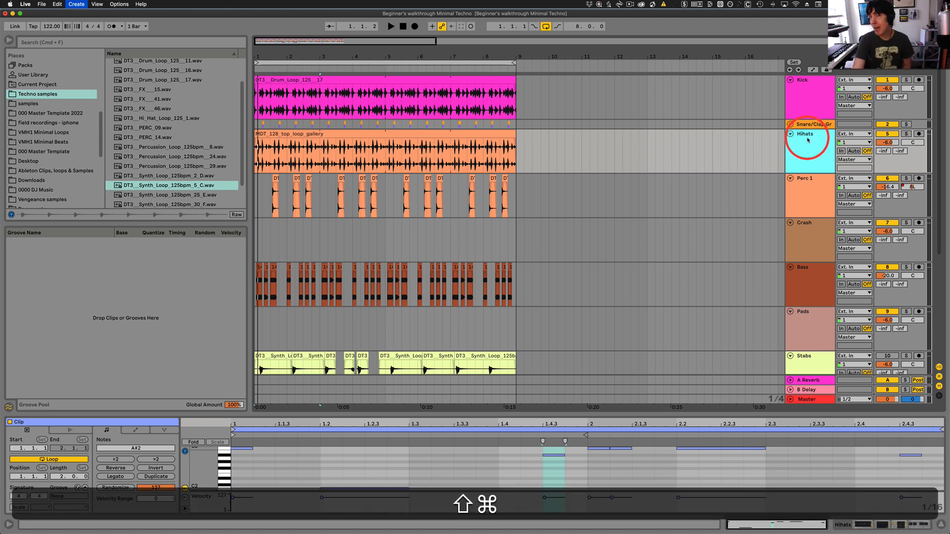
{"action": "key", "text": "super+shift+t"}
{"action": "left_click", "coordinate": [806, 181]}
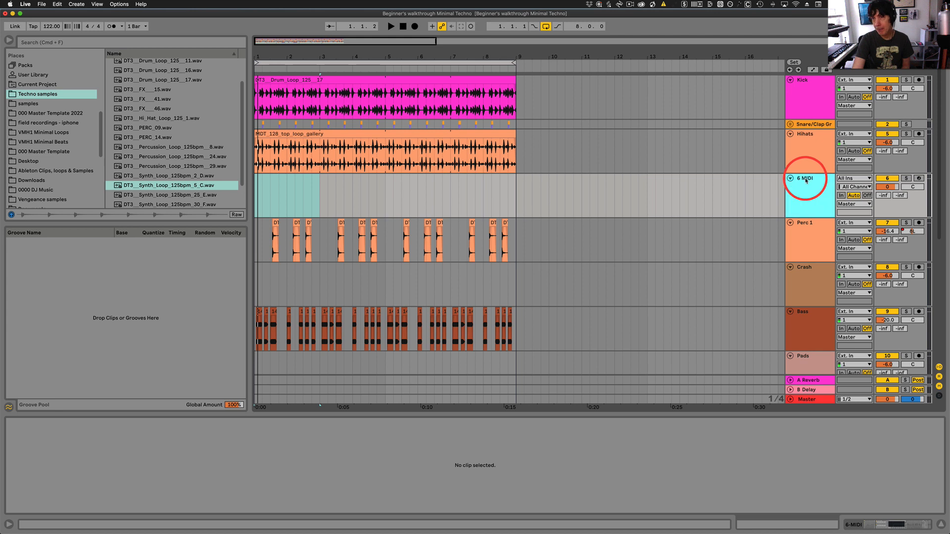
Audition DT3__Hi_Hat_Loop_125_1.wav and load it as the new MIDI track's instrument in place of the default device racks.
{"action": "scroll", "coordinate": [138, 141], "scroll_direction": "up", "scroll_amount": 3}
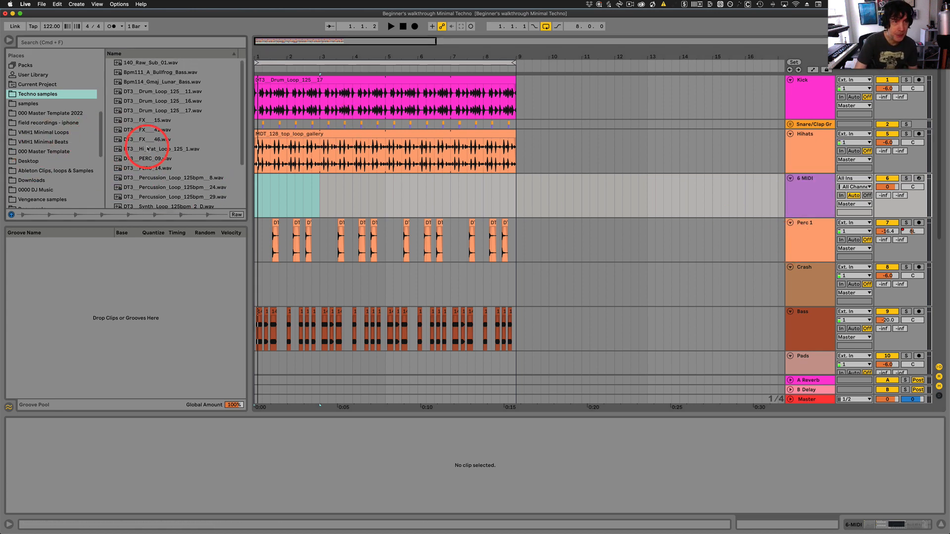
{"action": "left_click", "coordinate": [159, 150]}
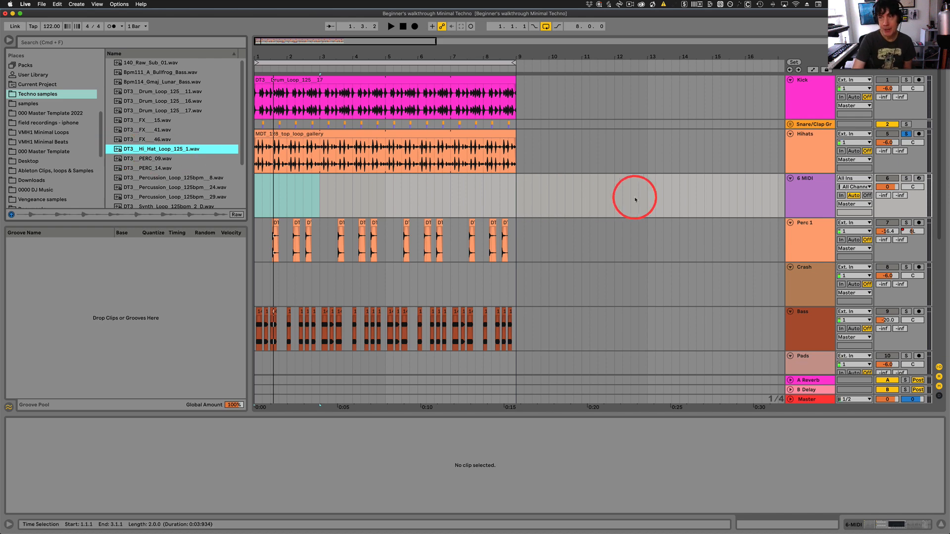
{"action": "left_click", "coordinate": [810, 181]}
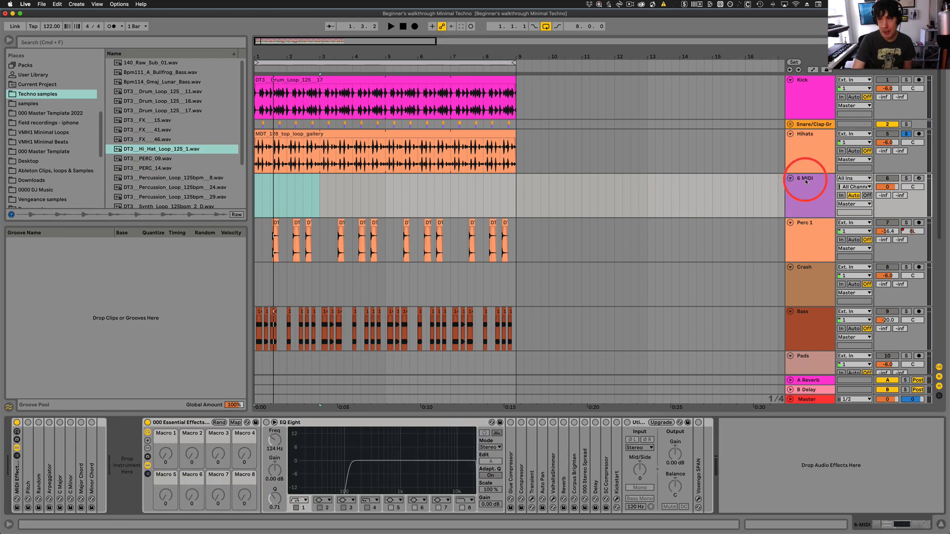
{"action": "left_click", "coordinate": [181, 423]}
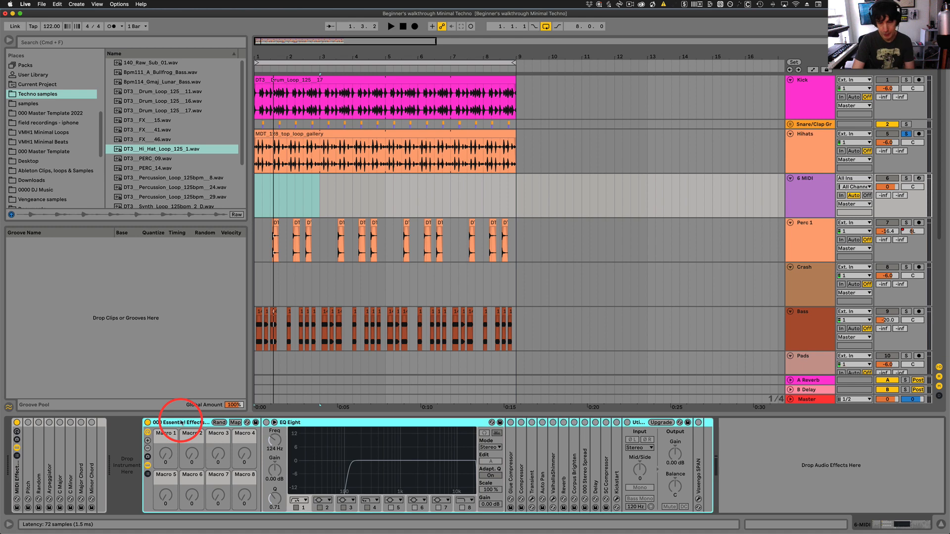
{"action": "key", "text": "BackSpace"}
{"action": "key", "text": "BackSpace"}
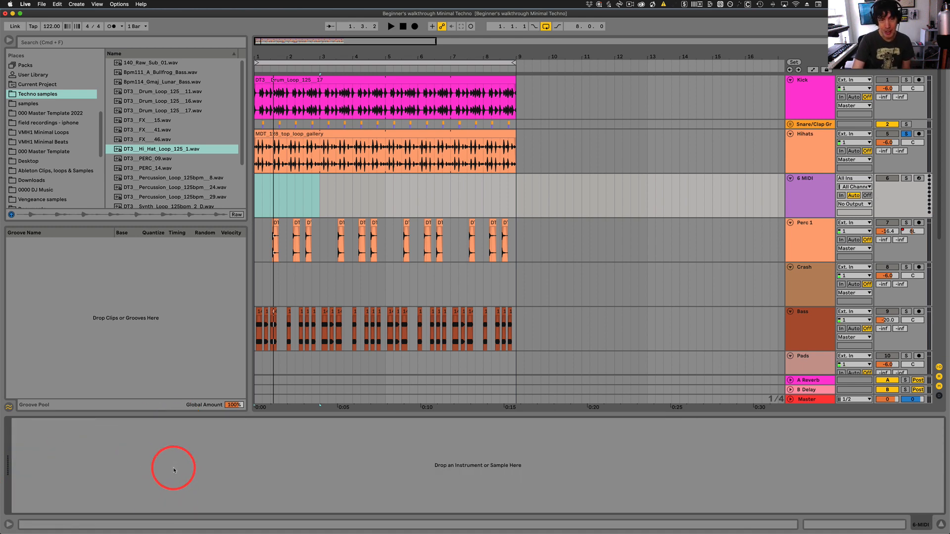
{"action": "left_click_drag", "start_coordinate": [128, 149], "coordinate": [198, 493]}
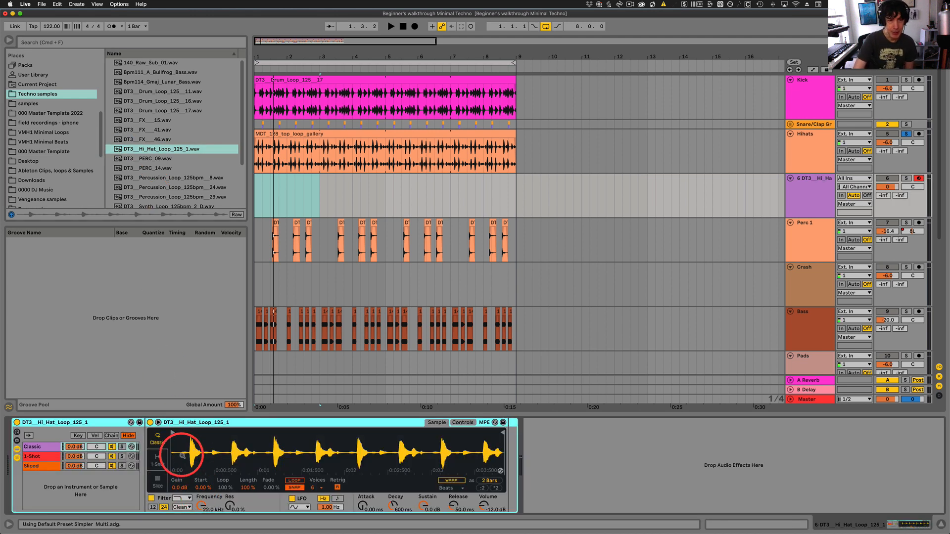
Trim the hi-hat sample to its first hit, one beat long, and select 1.1.1 to 3.1.1 on its track.
{"action": "left_click_drag", "start_coordinate": [181, 455], "coordinate": [181, 465]}
{"action": "mouse_move", "coordinate": [173, 432]}
{"action": "left_mouse_down"}
{"action": "mouse_move", "coordinate": [206, 451]}
{"action": "mouse_move", "coordinate": [175, 438]}
{"action": "mouse_move", "coordinate": [204, 434]}
{"action": "mouse_move", "coordinate": [201, 445]}
{"action": "mouse_move", "coordinate": [196, 439]}
{"action": "left_mouse_up"}
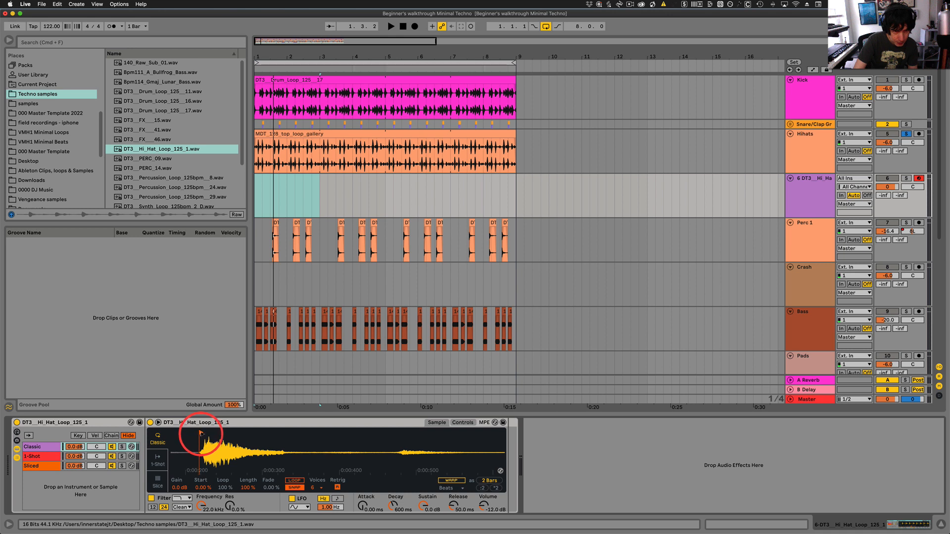
{"action": "left_click_drag", "start_coordinate": [323, 462], "coordinate": [322, 460]}
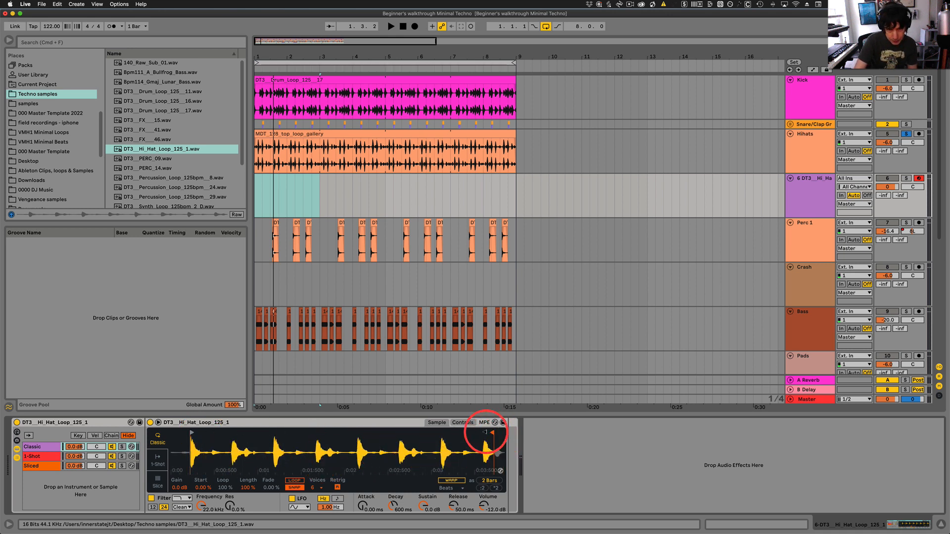
{"action": "left_click_drag", "start_coordinate": [491, 432], "coordinate": [212, 432]}
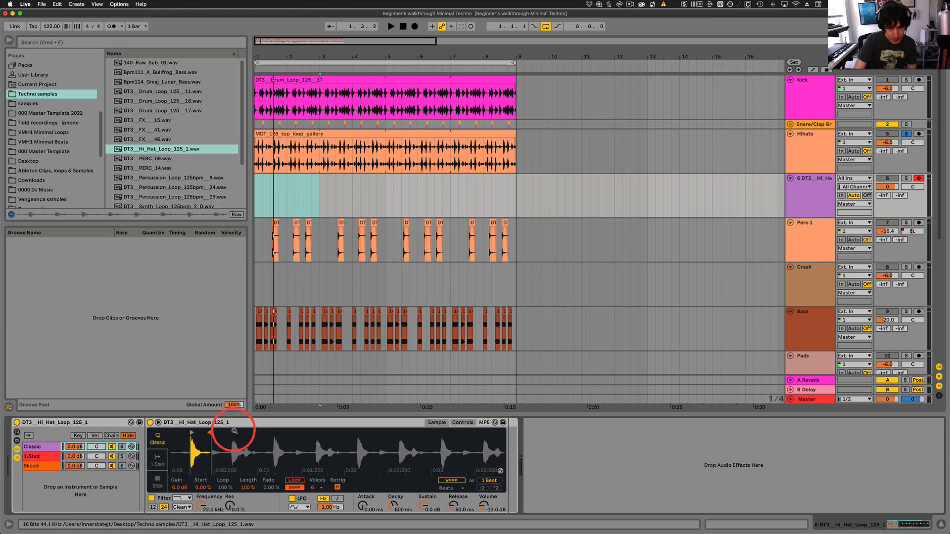
{"action": "left_click", "coordinate": [275, 188]}
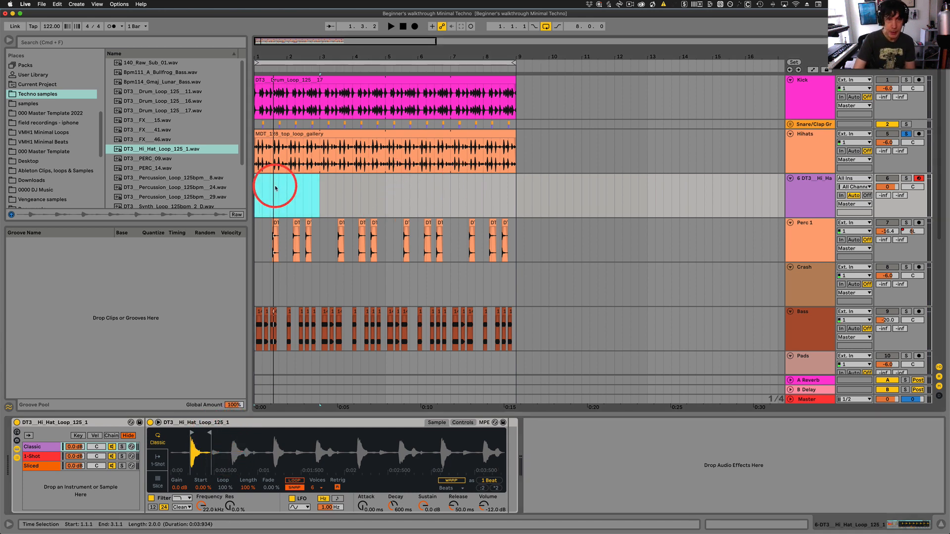
Create an empty two-bar MIDI clip from 1.1.1 to 3.1.1 on the sampled hi-hat track.
{"action": "left_click", "coordinate": [282, 191]}
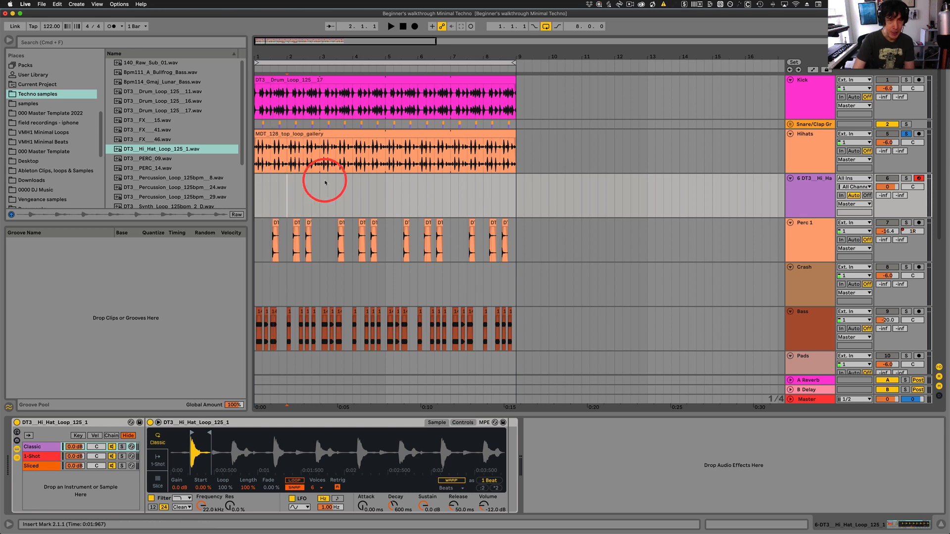
{"action": "left_click_drag", "start_coordinate": [315, 181], "coordinate": [253, 182]}
{"action": "key", "text": "shift+super"}
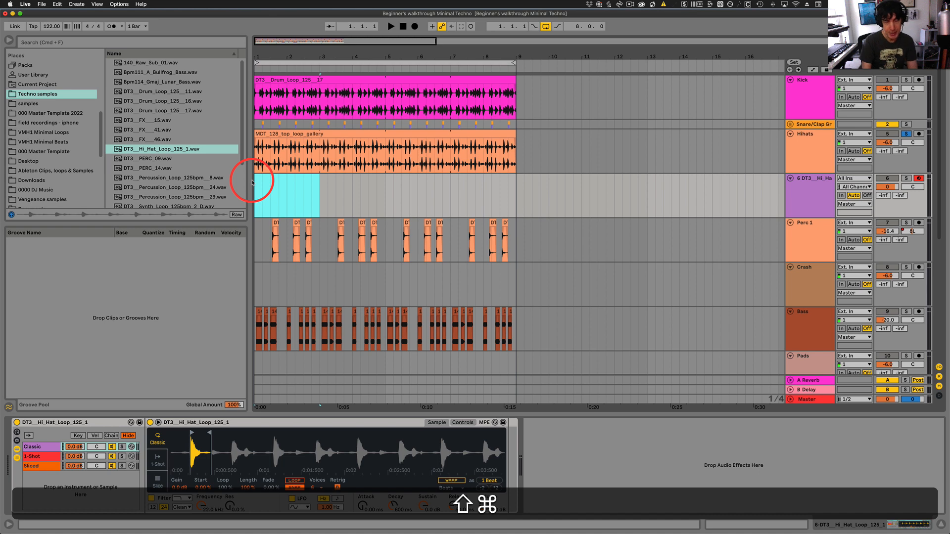
{"action": "key", "text": "shift+super+m"}
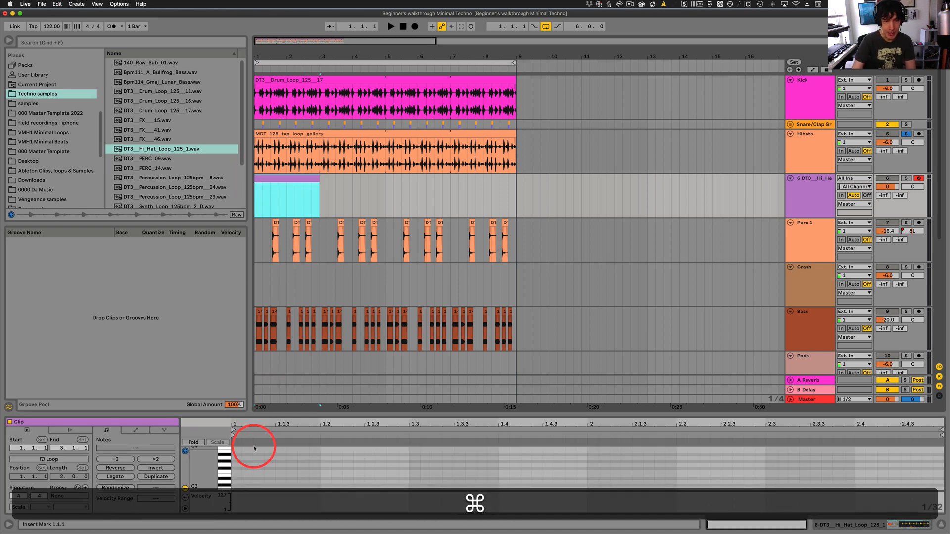
Set the new clip's note grid to a fixed 1/16.
{"action": "scroll", "coordinate": [248, 472], "scroll_direction": "up", "scroll_amount": 1}
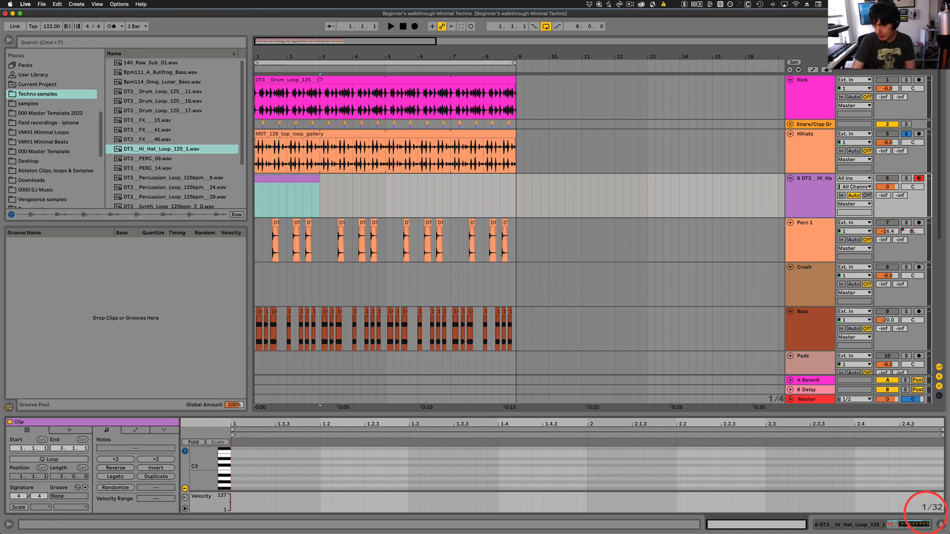
{"action": "right_click", "coordinate": [932, 509]}
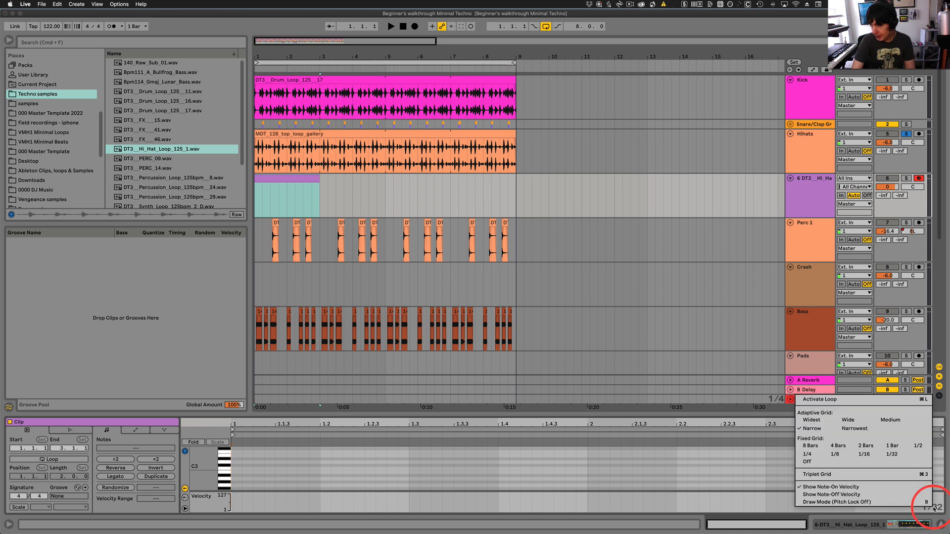
{"action": "left_click", "coordinate": [863, 455]}
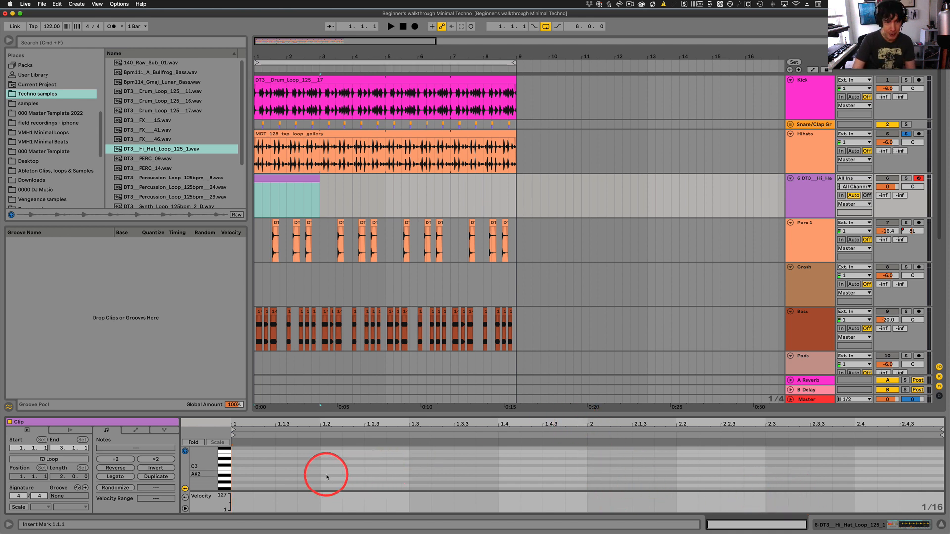
Play the loop for timing and place a sixteenth-long C#3 note at 1.1.2 in the hi-hat clip.
{"action": "key", "text": "space"}
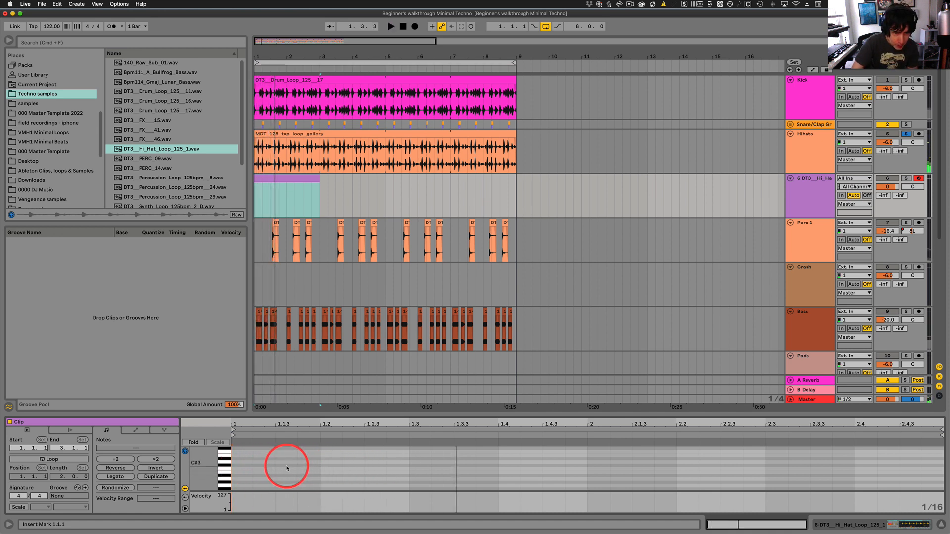
{"action": "key", "text": "space"}
{"action": "double_click", "coordinate": [246, 466]}
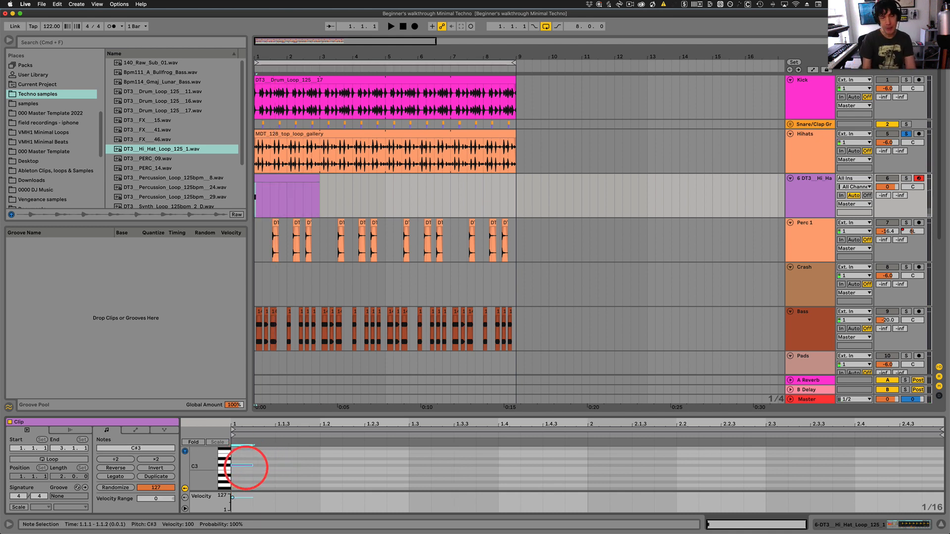
{"action": "key", "text": "space"}
{"action": "key", "text": "Right"}
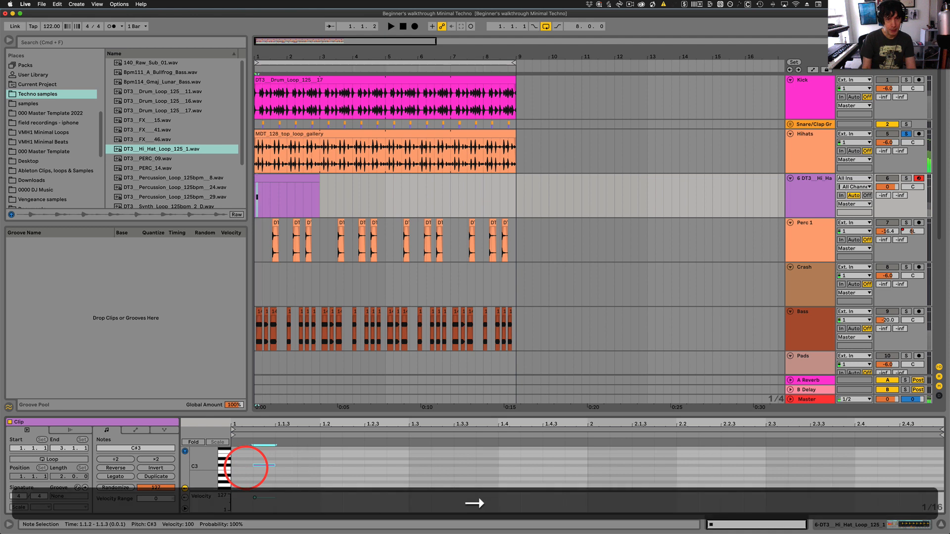
Take the Hihats track out of solo and play the first programmed hit against the full loop.
{"action": "left_click", "coordinate": [907, 134]}
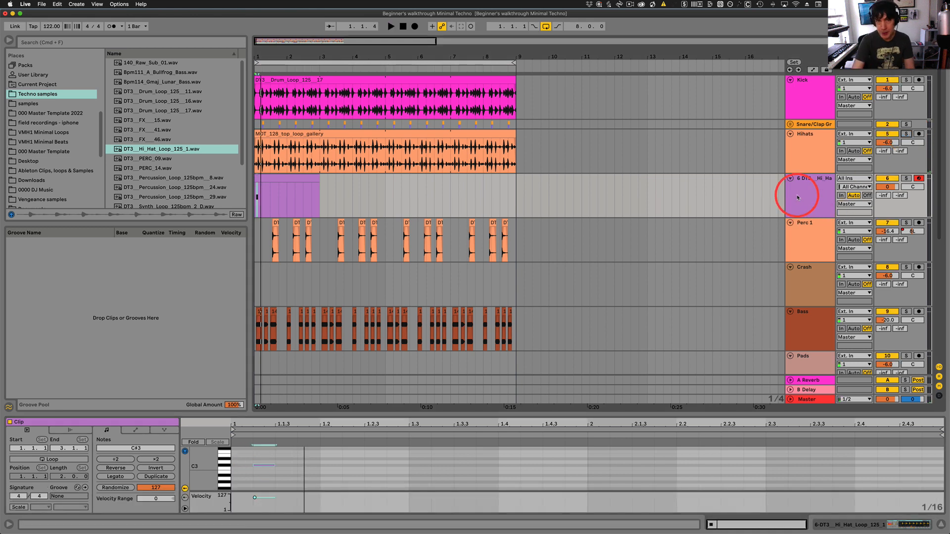
{"action": "key", "text": "space"}
{"action": "key", "text": "space"}
{"action": "key", "text": "space"}
{"action": "key", "text": "space"}
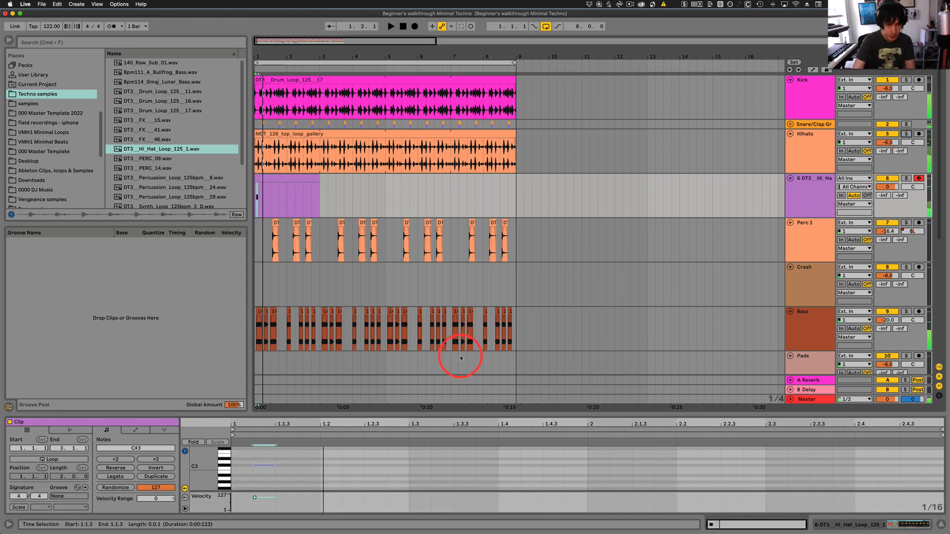
{"action": "left_click", "coordinate": [254, 462]}
{"action": "key", "text": "space"}
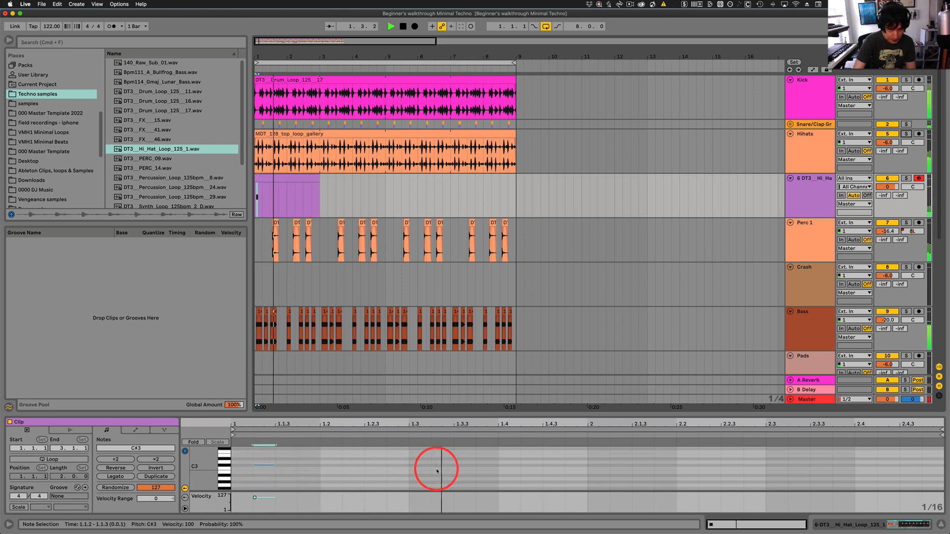
{"action": "key", "text": "space"}
Add sixteenth-long C#3 notes at 1.3.2, 2.1.2 and 2.3.2, checking them against the loop.
{"action": "double_click", "coordinate": [453, 466]}
{"action": "key", "text": "space"}
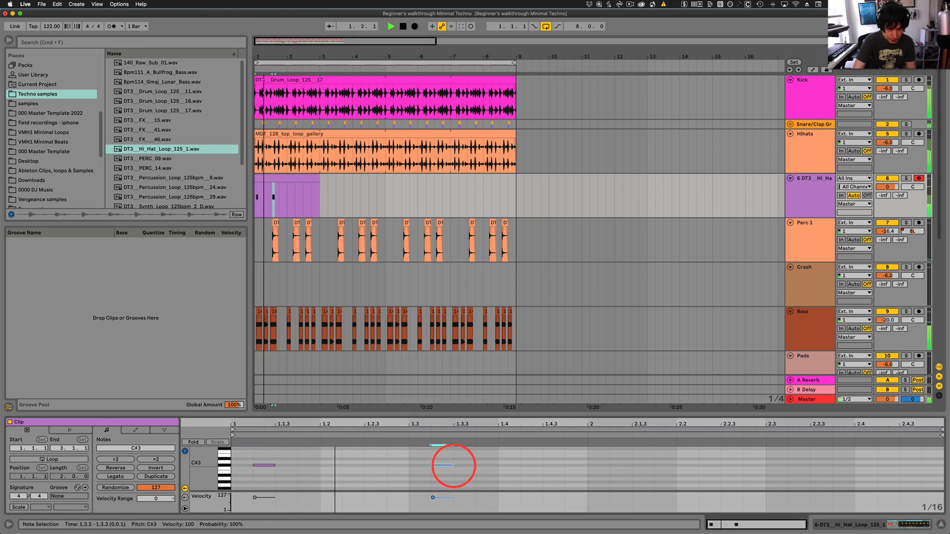
{"action": "key", "text": "space"}
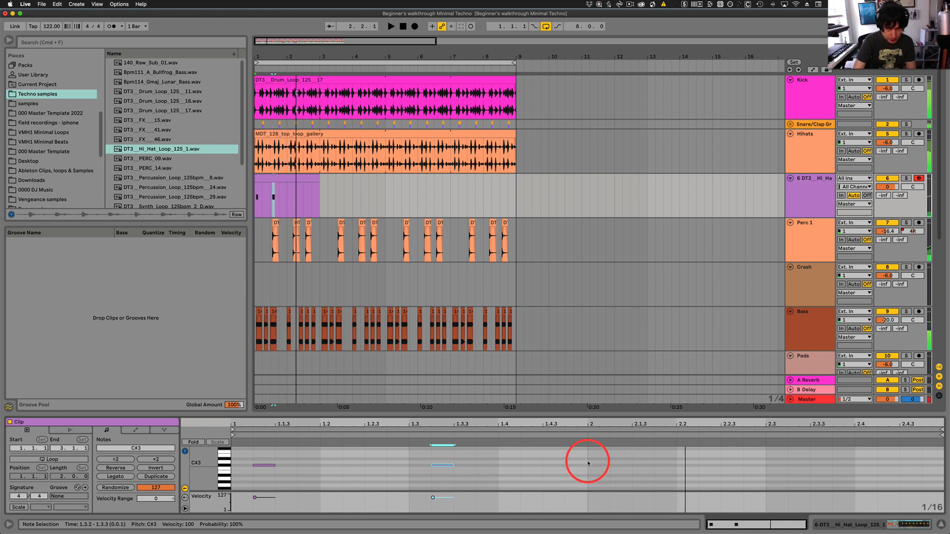
{"action": "double_click", "coordinate": [620, 466]}
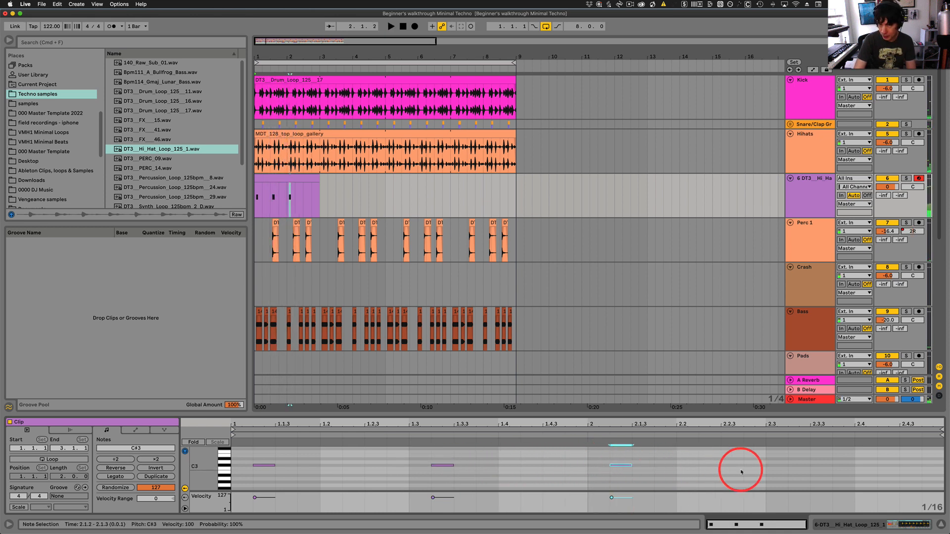
{"action": "double_click", "coordinate": [796, 465]}
{"action": "key", "text": "space"}
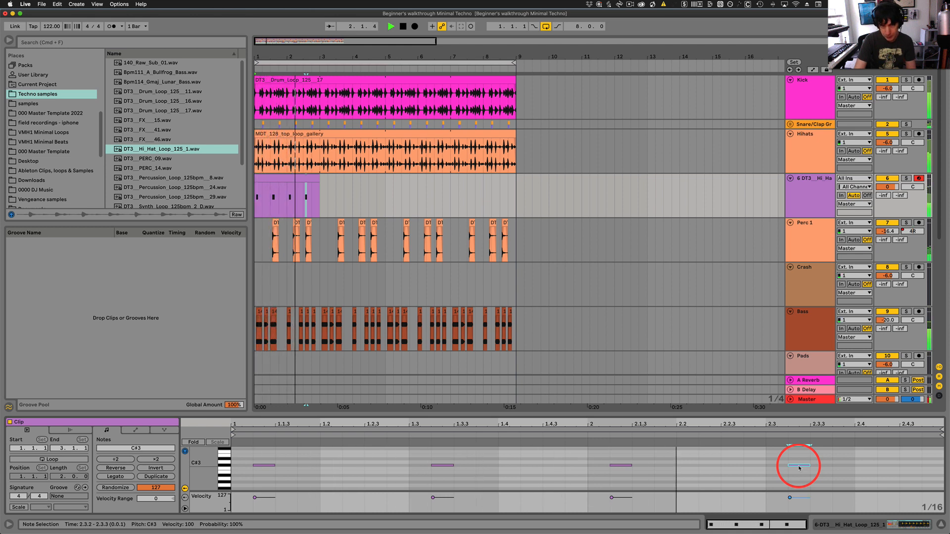
{"action": "key", "text": "space"}
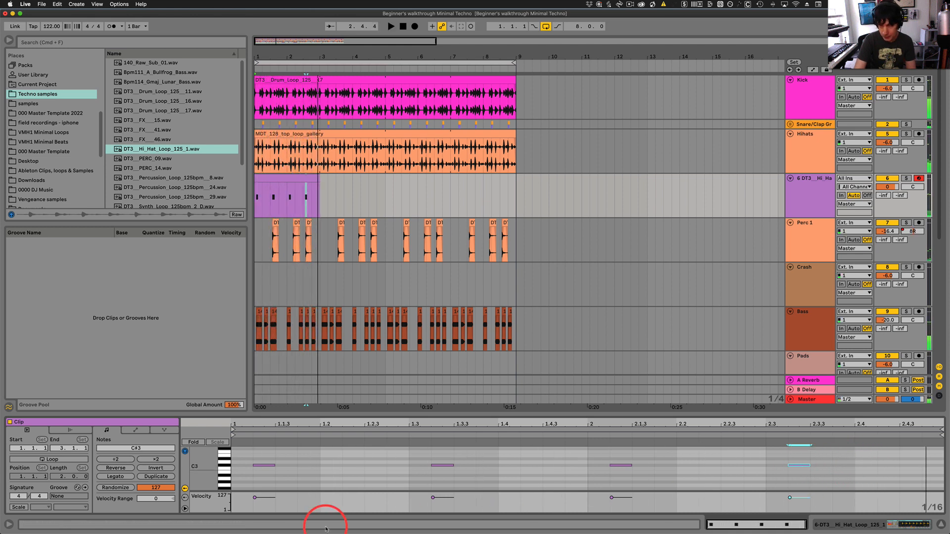
Try an extra C#3 note at 1.2.4 during playback and remove it again.
{"action": "key", "text": "space"}
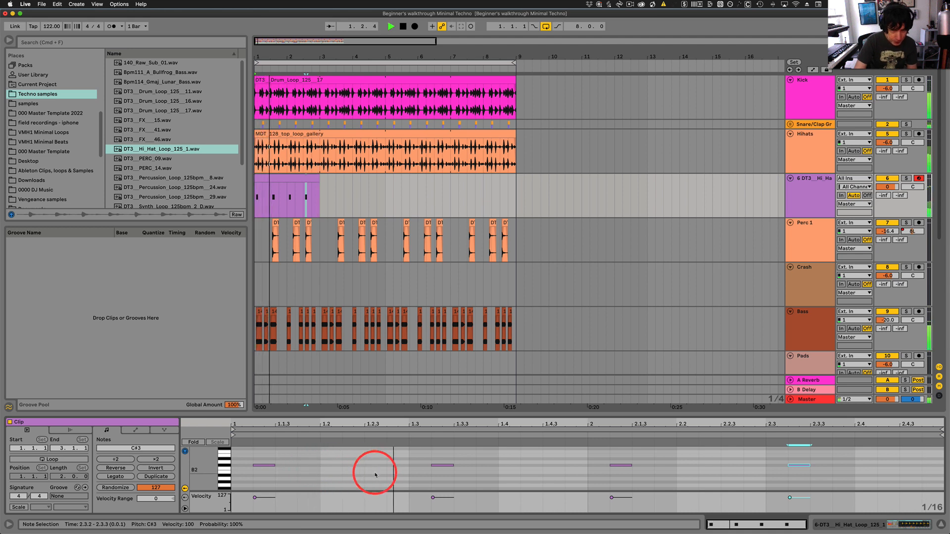
{"action": "key", "text": "space"}
{"action": "double_click", "coordinate": [394, 467]}
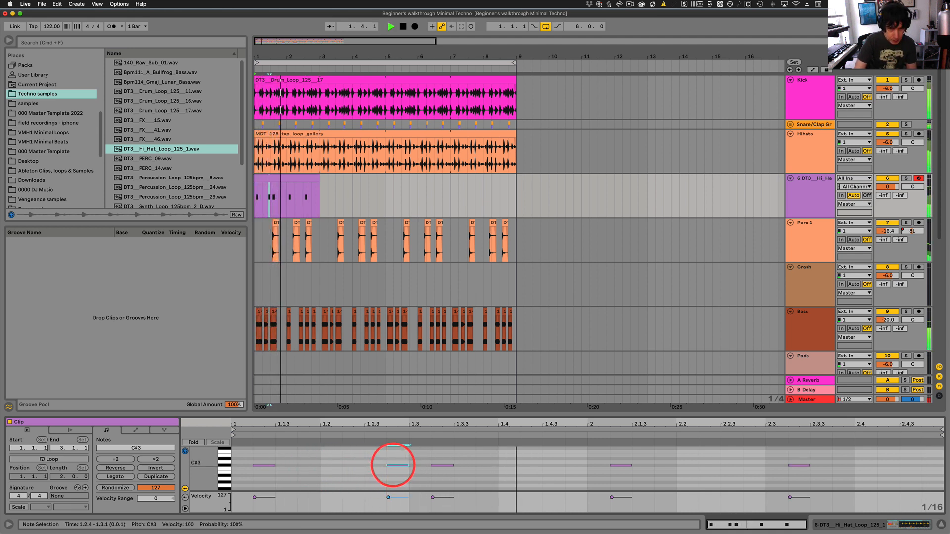
{"action": "double_click", "coordinate": [399, 465]}
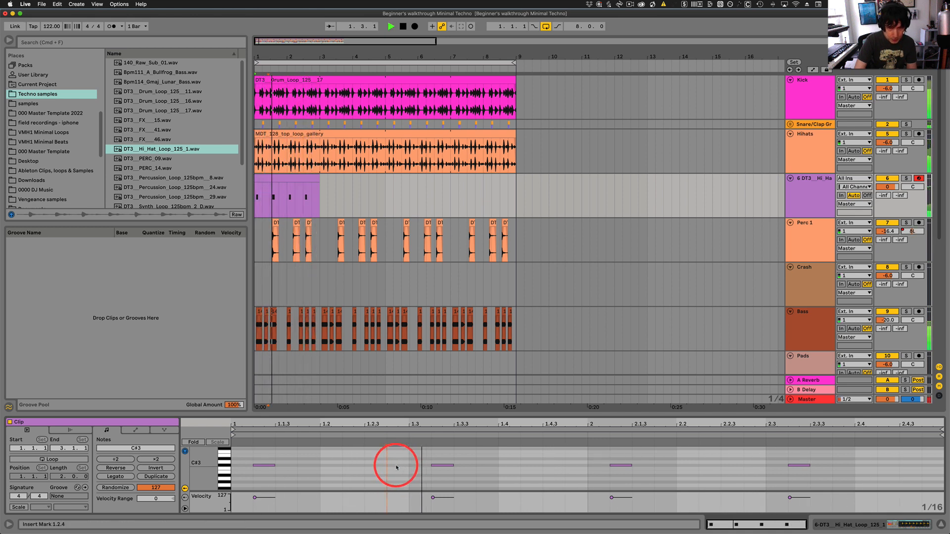
{"action": "key", "text": "space"}
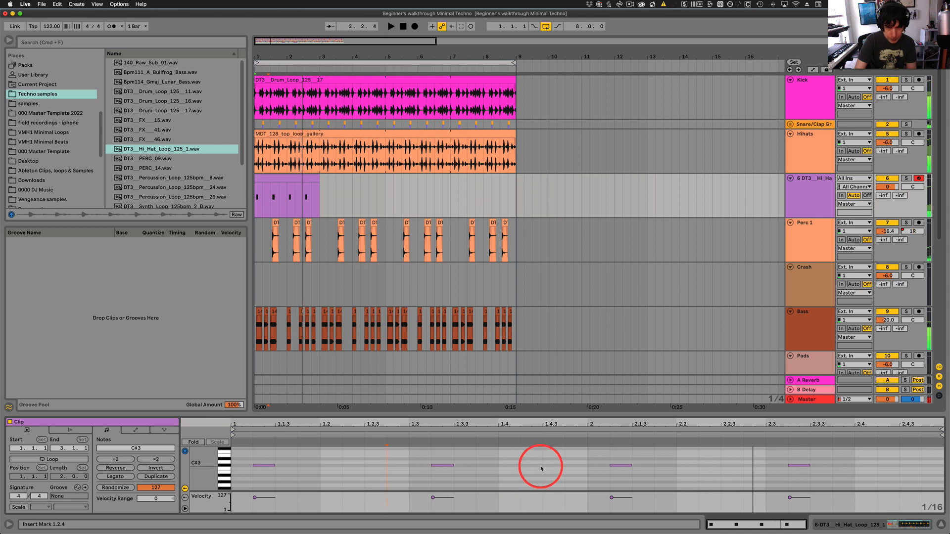
Add a C#3 note at 1.4.3, then loop the two-bar clip and extend it to bar 9.
{"action": "double_click", "coordinate": [548, 466]}
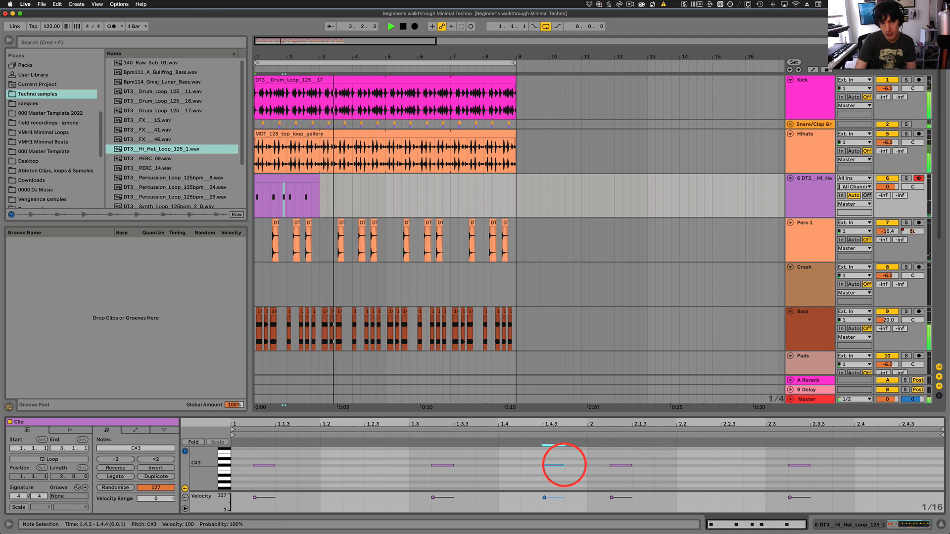
{"action": "key", "text": "space"}
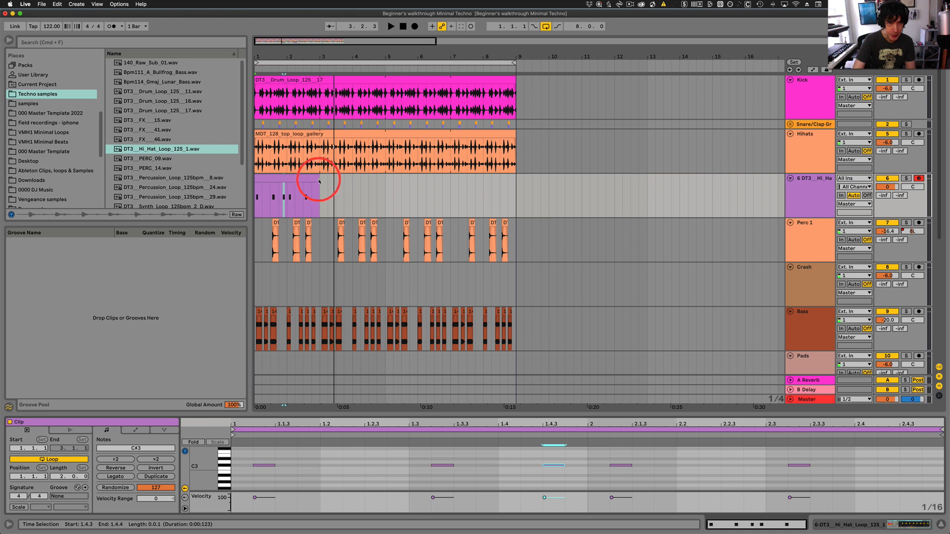
{"action": "left_click_drag", "start_coordinate": [318, 169], "coordinate": [512, 183]}
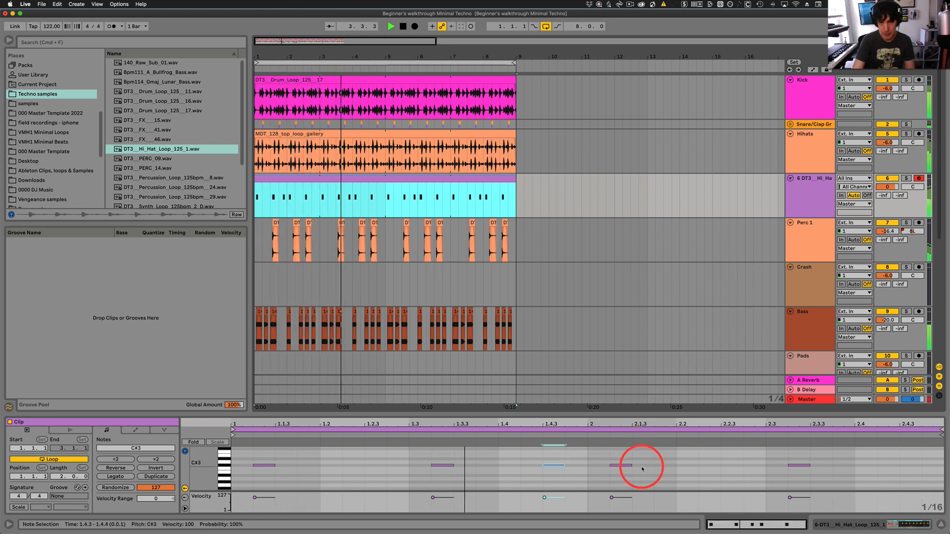
Move the C#3 note at 2.1.2 one sixteenth later to 2.1.3 and play the pattern.
{"action": "left_click", "coordinate": [614, 464]}
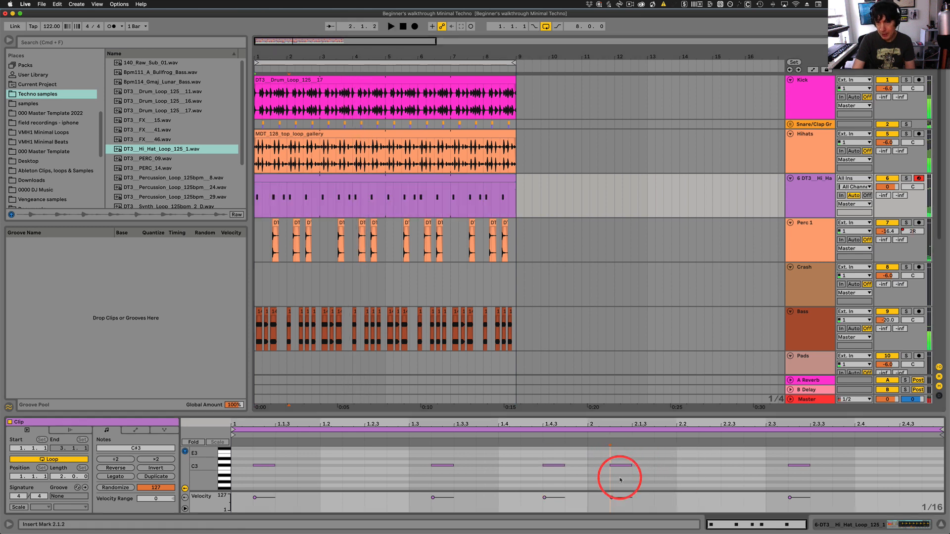
{"action": "key", "text": "Right"}
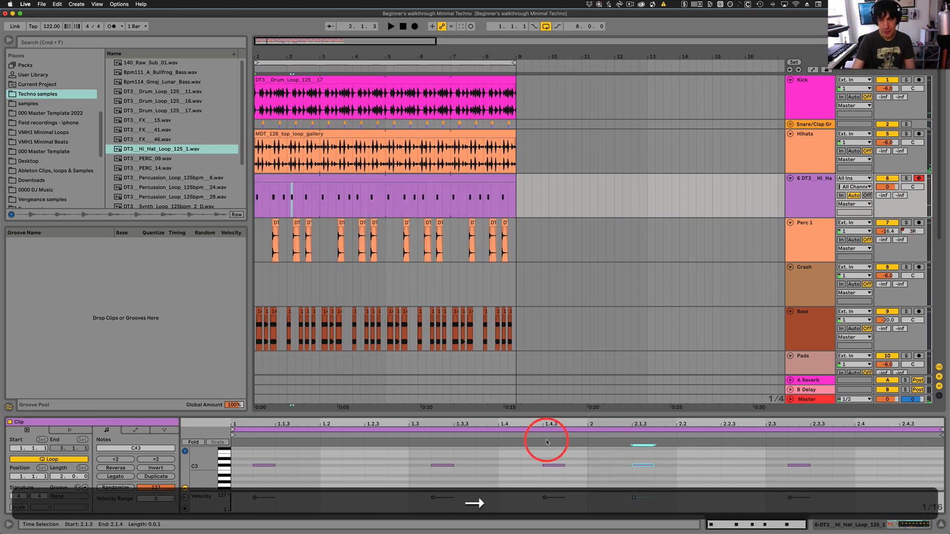
{"action": "key", "text": "space"}
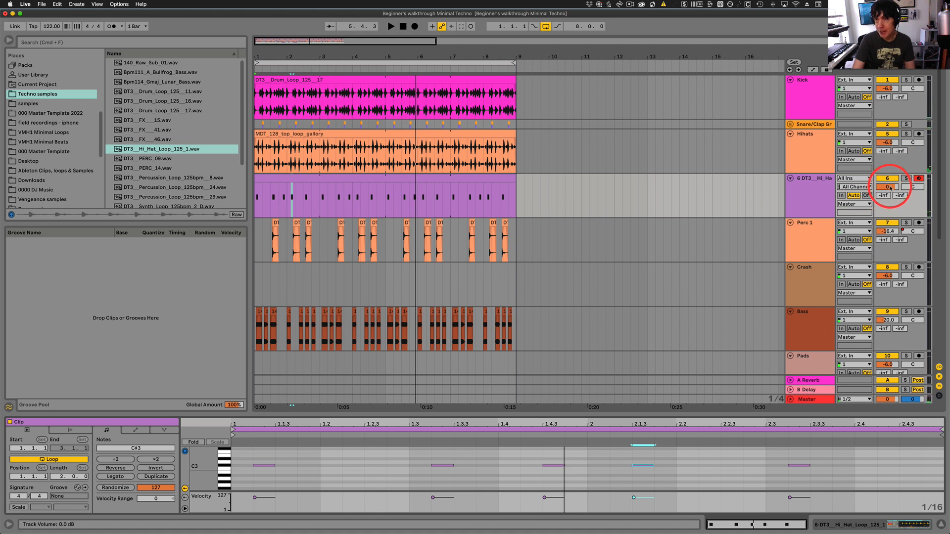
Lower the sampled hi-hat track's volume to about -4 dB while the loop plays.
{"action": "left_click", "coordinate": [891, 187]}
{"action": "key", "text": "space"}
{"action": "left_click_drag", "start_coordinate": [891, 188], "coordinate": [890, 181]}
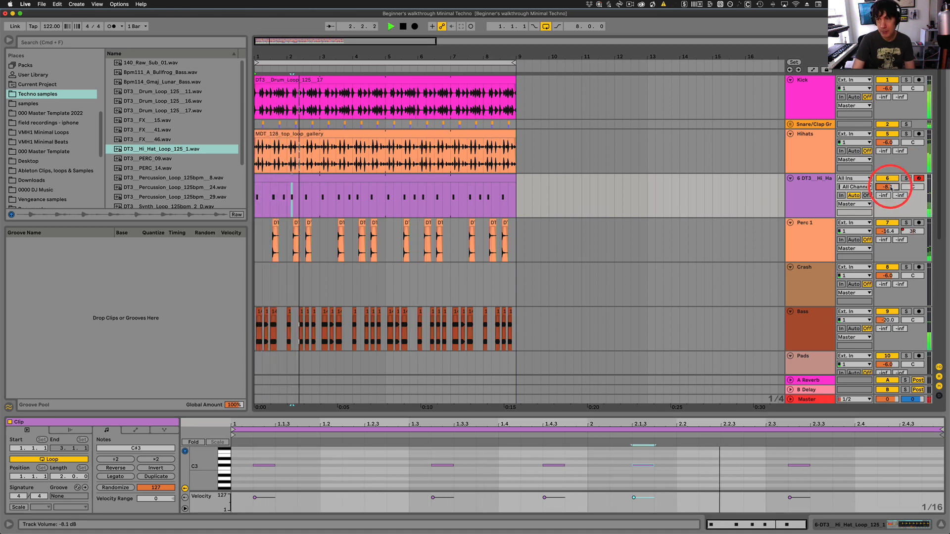
{"action": "left_click_drag", "start_coordinate": [892, 189], "coordinate": [892, 187]}
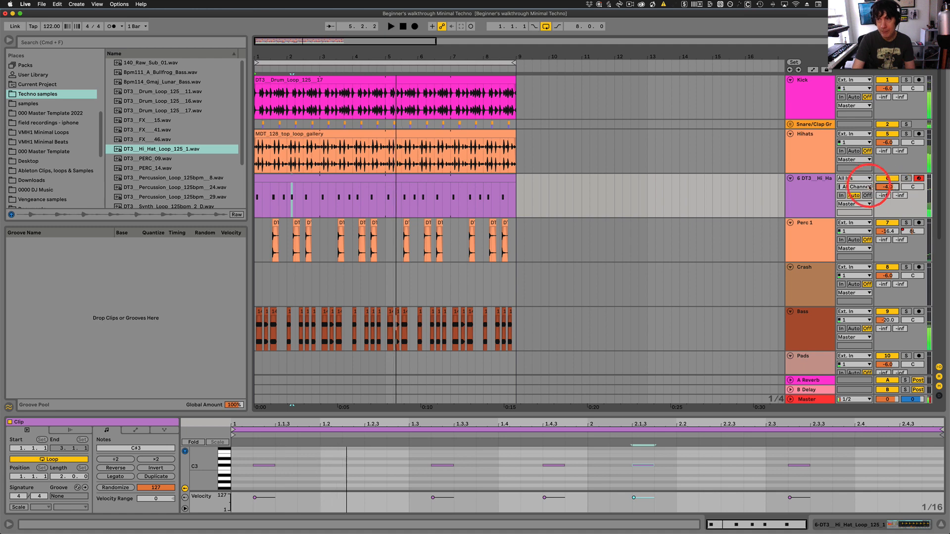
Copy the Kick track's EQ Eight, Compressor, Delay and Reverb and paste them after the sampler on the new hi-hat track.
{"action": "left_click", "coordinate": [810, 83]}
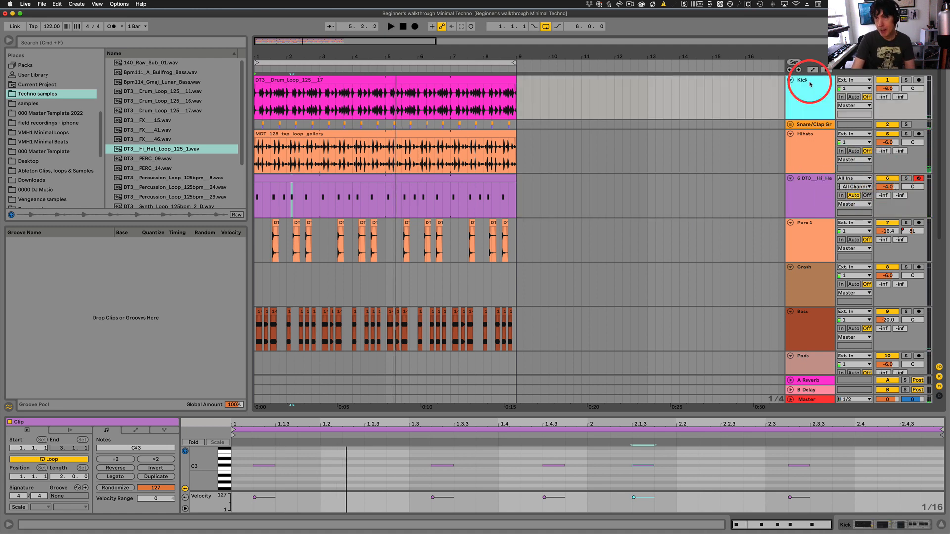
{"action": "double_click", "coordinate": [814, 81]}
{"action": "left_click", "coordinate": [159, 424]}
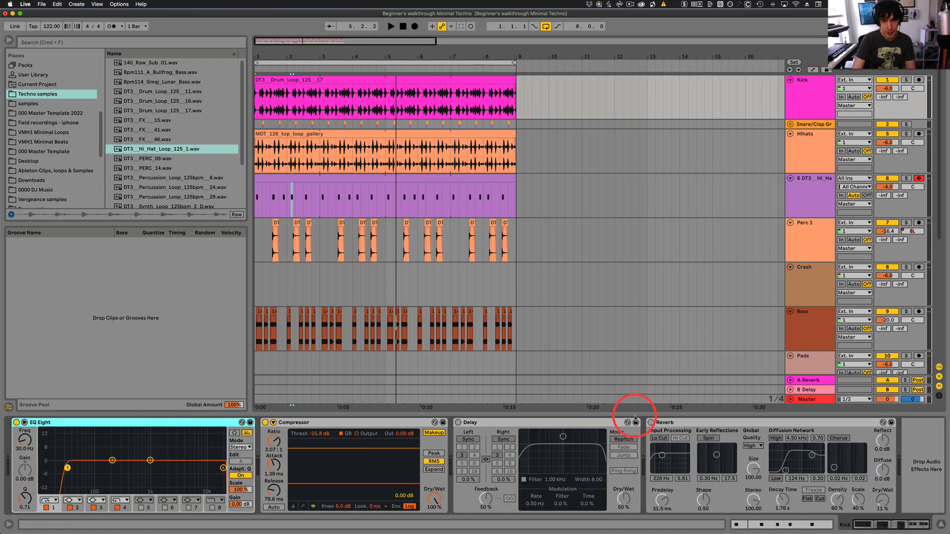
{"action": "left_click", "coordinate": [683, 424], "text": "shift"}
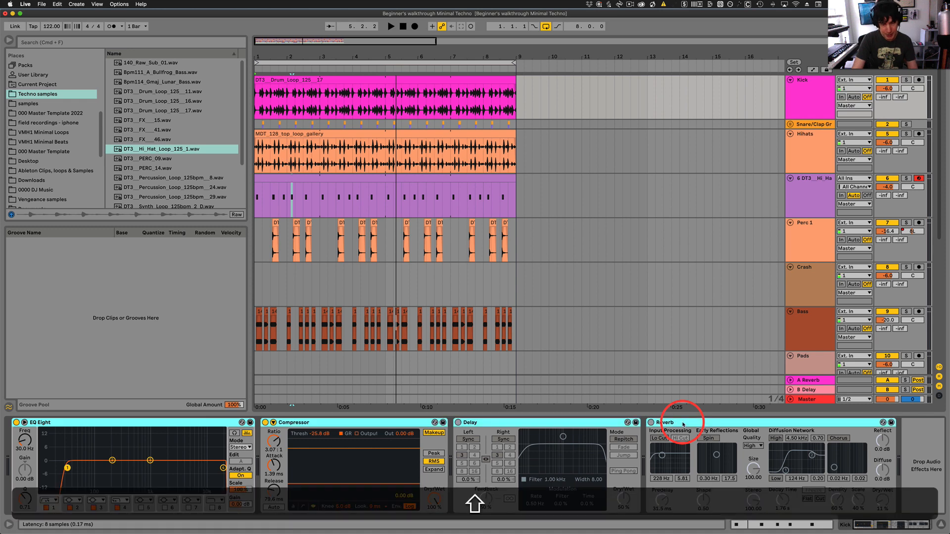
{"action": "left_click", "coordinate": [693, 302]}
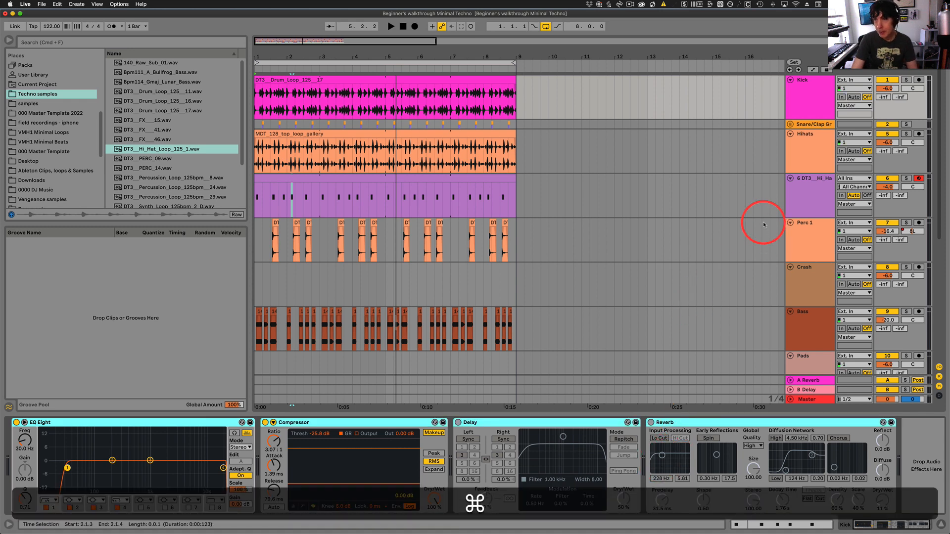
{"action": "left_click", "coordinate": [812, 172]}
{"action": "left_click", "coordinate": [813, 183]}
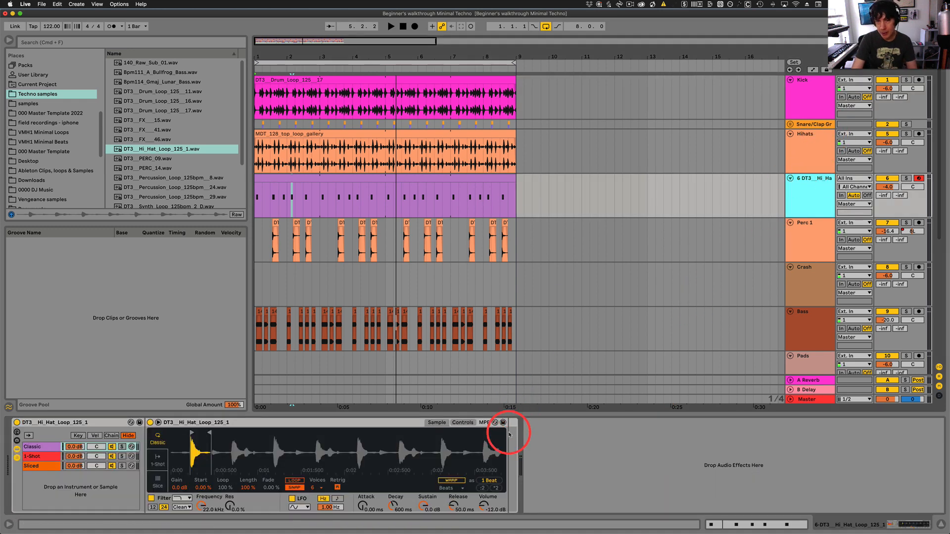
{"action": "left_click", "coordinate": [542, 450]}
{"action": "key", "text": "super+v"}
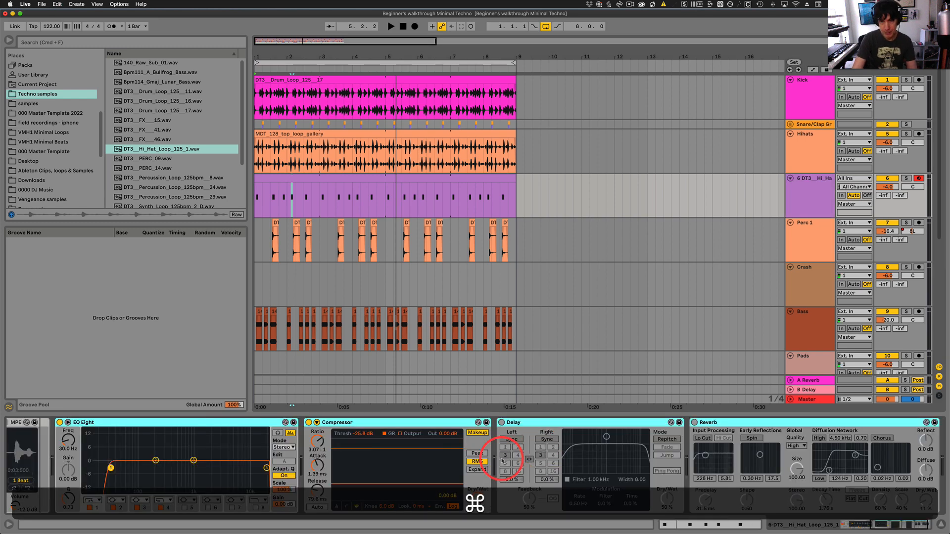
Solo the sampled hi-hat track and raise its EQ Eight low cut to 170 Hz, playing the loop to check.
{"action": "scroll", "coordinate": [250, 460], "scroll_direction": "left", "scroll_amount": 2}
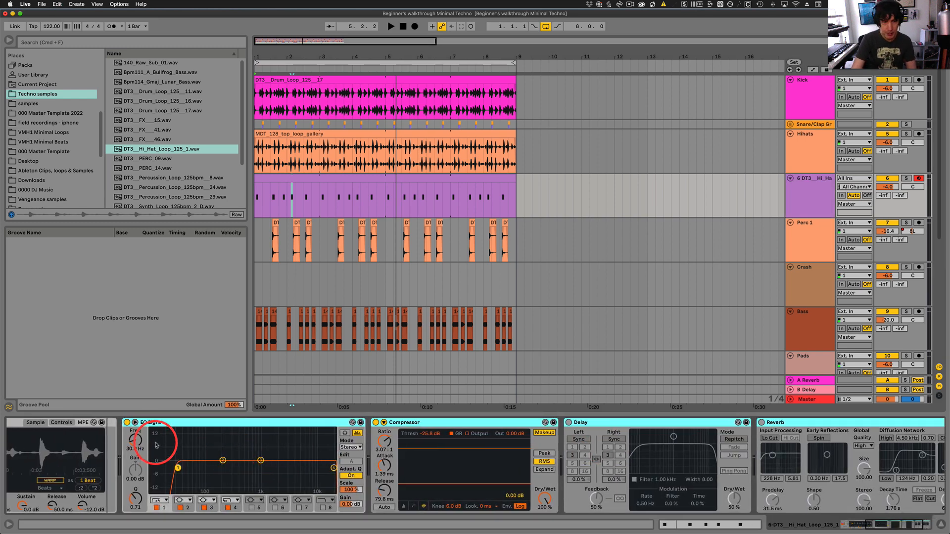
{"action": "left_click", "coordinate": [906, 178]}
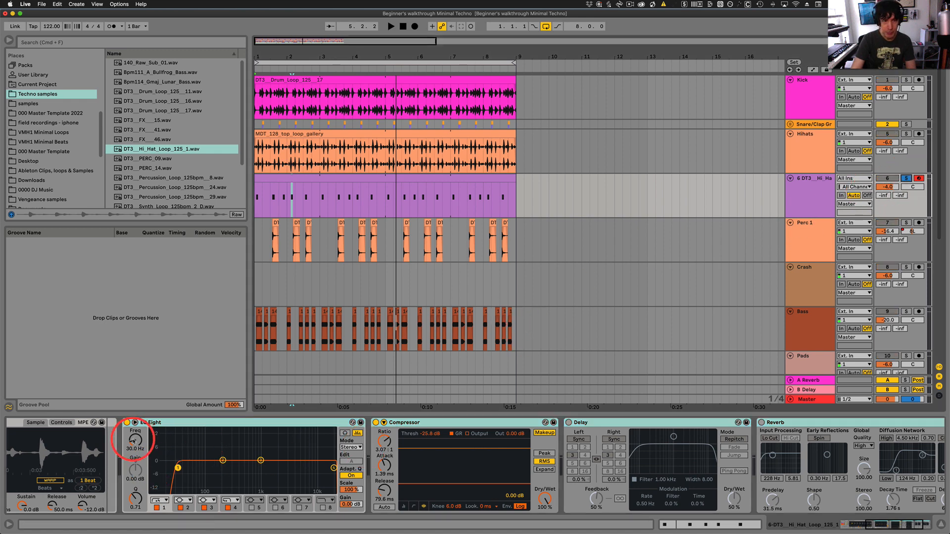
{"action": "key", "text": "space"}
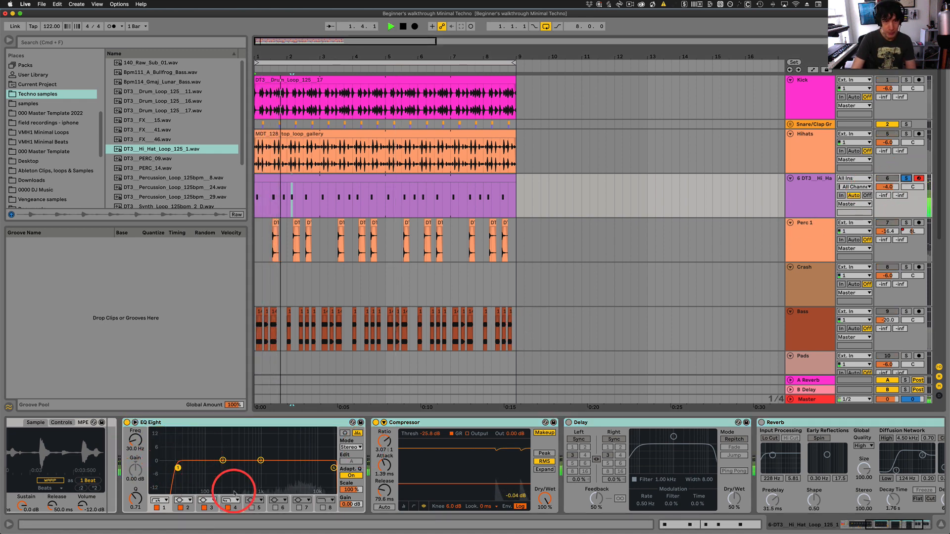
{"action": "key", "text": "space"}
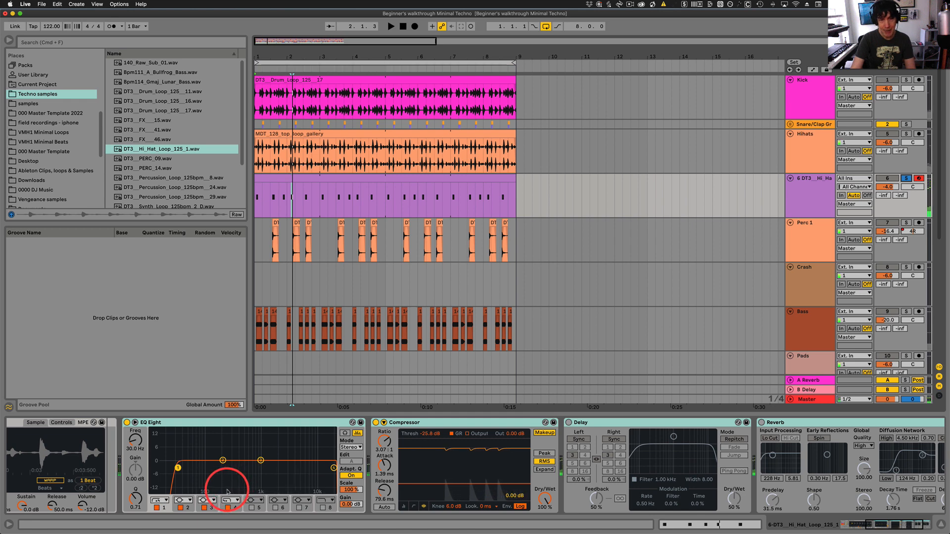
{"action": "mouse_move", "coordinate": [178, 468]}
{"action": "left_mouse_down"}
{"action": "mouse_move", "coordinate": [217, 469]}
{"action": "mouse_move", "coordinate": [193, 470]}
{"action": "left_mouse_up"}
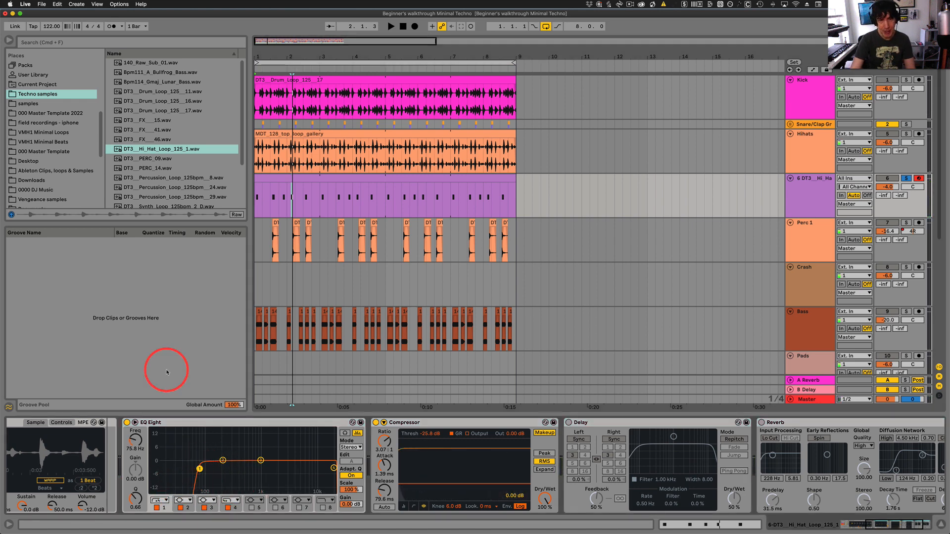
{"action": "left_click", "coordinate": [282, 208]}
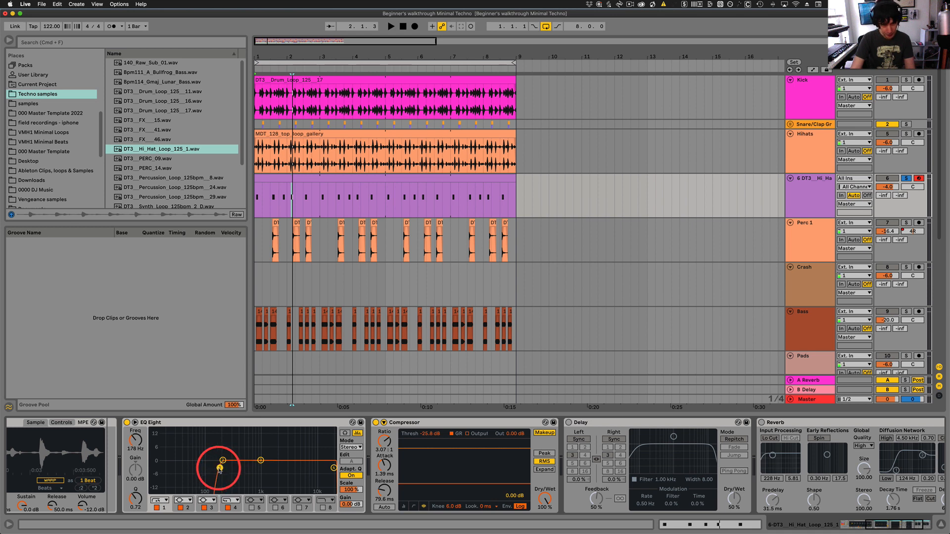
{"action": "key", "text": "space"}
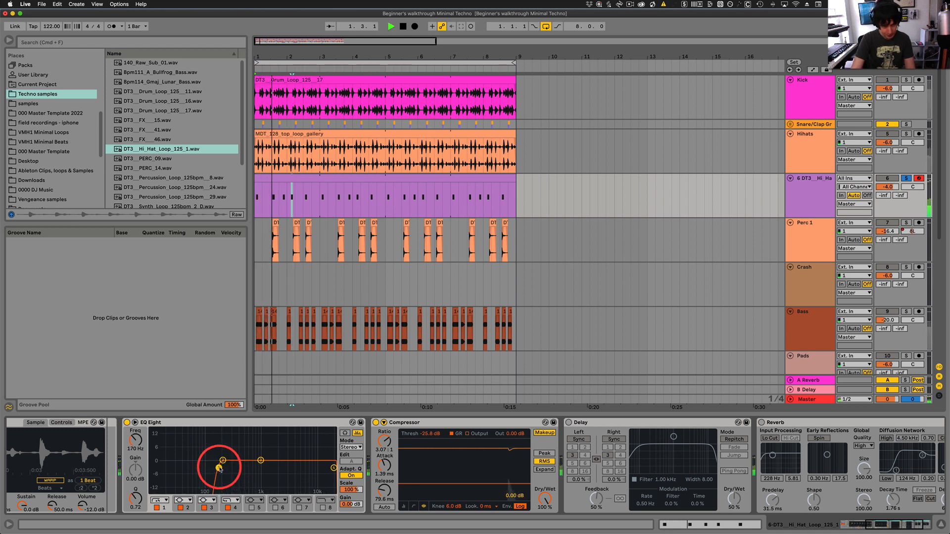
{"action": "key", "text": "space"}
Compare the soloed hi-hat pattern with its Compressor bypassed and switched on.
{"action": "left_click", "coordinate": [376, 423]}
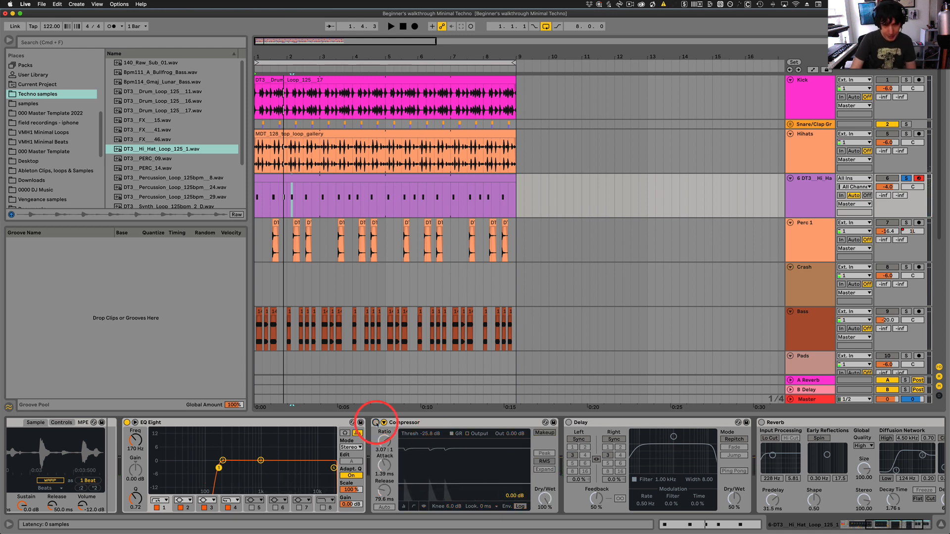
{"action": "key", "text": "space"}
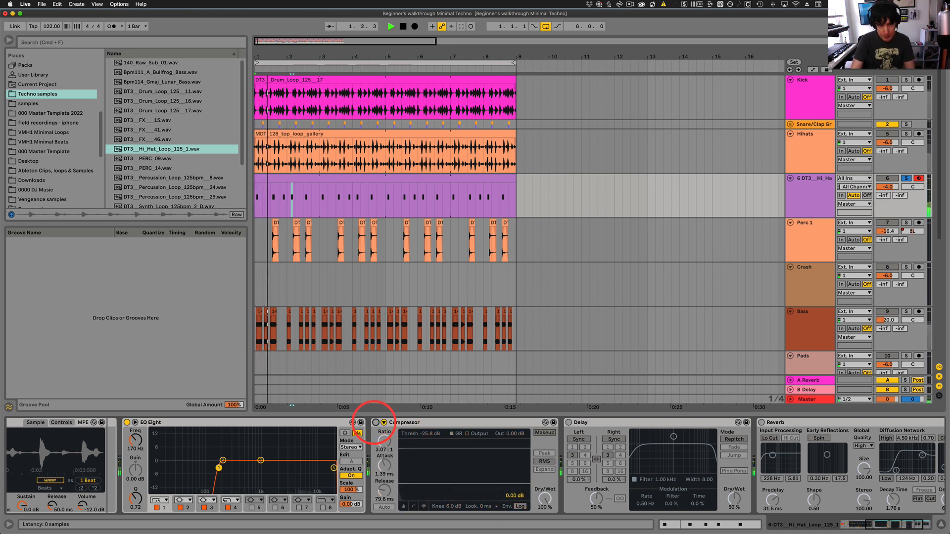
{"action": "left_click", "coordinate": [376, 423]}
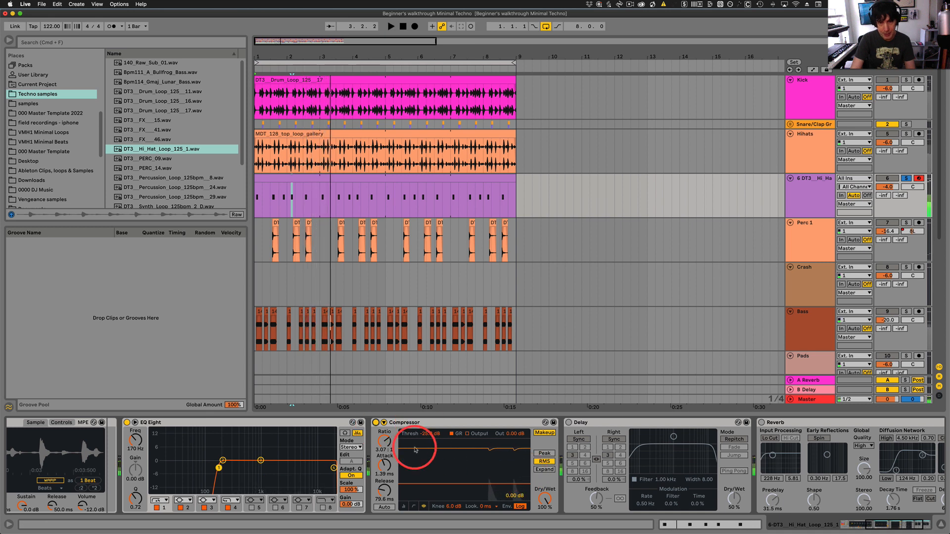
{"action": "key", "text": "space"}
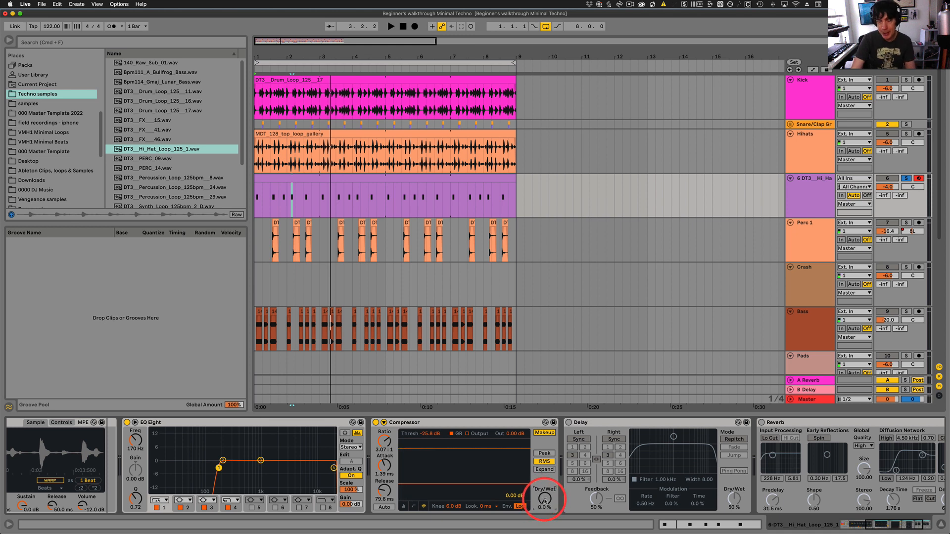
Set the hi-hat Compressor's dry/wet to 31% and compare it with the bypassed sound.
{"action": "left_click_drag", "start_coordinate": [545, 501], "coordinate": [544, 501]}
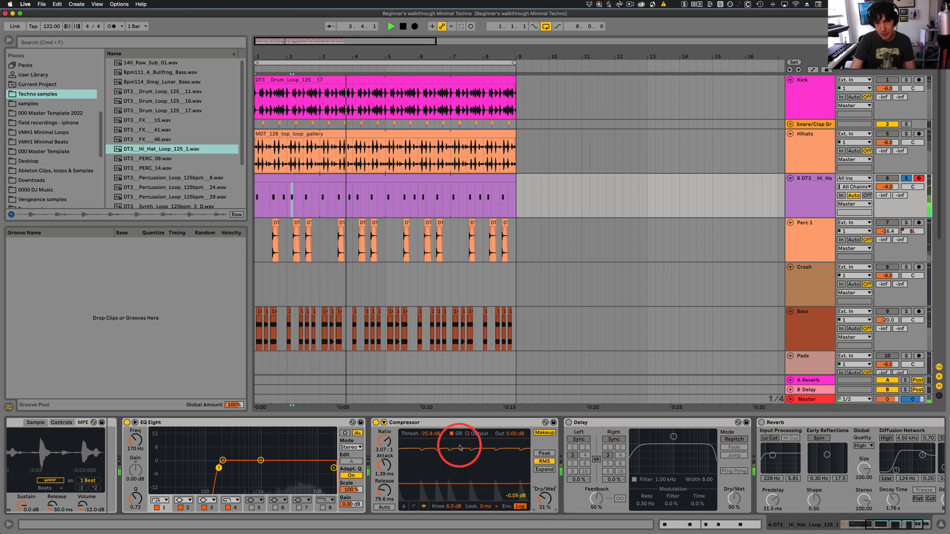
{"action": "left_click", "coordinate": [376, 423]}
{"action": "key", "text": "space"}
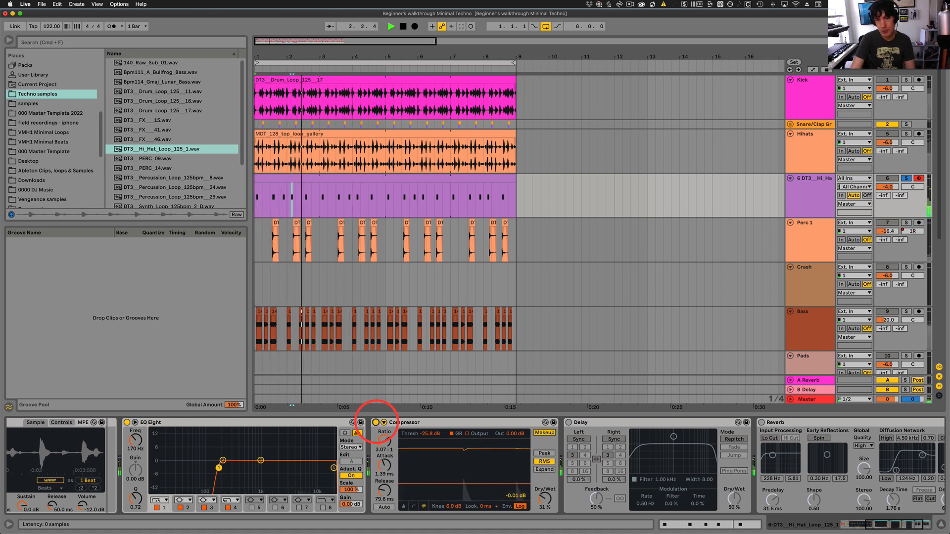
{"action": "left_click", "coordinate": [376, 423]}
{"action": "key", "text": "space"}
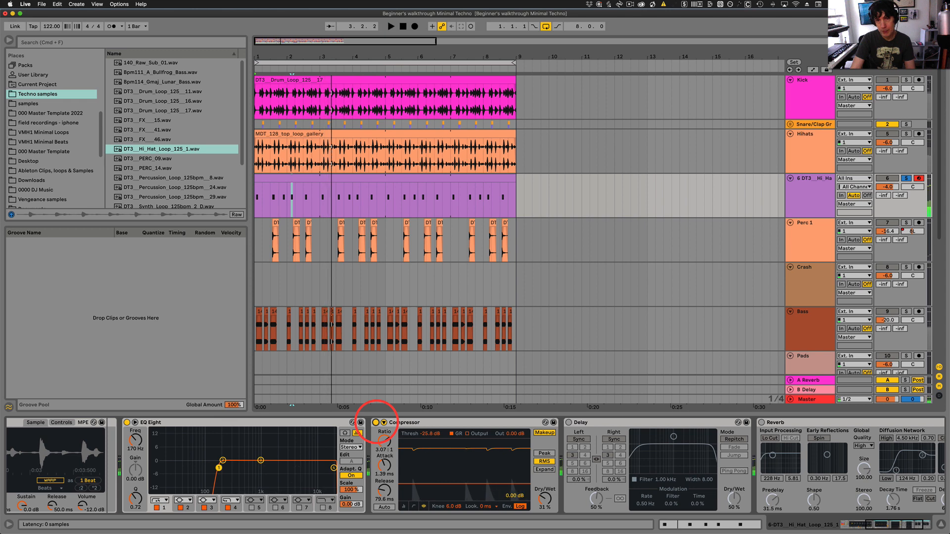
Turn on the hi-hat track's Reverb and set its decay time to 517 ms and dry/wet to 30%.
{"action": "scroll", "coordinate": [658, 477], "scroll_direction": "right", "scroll_amount": 5}
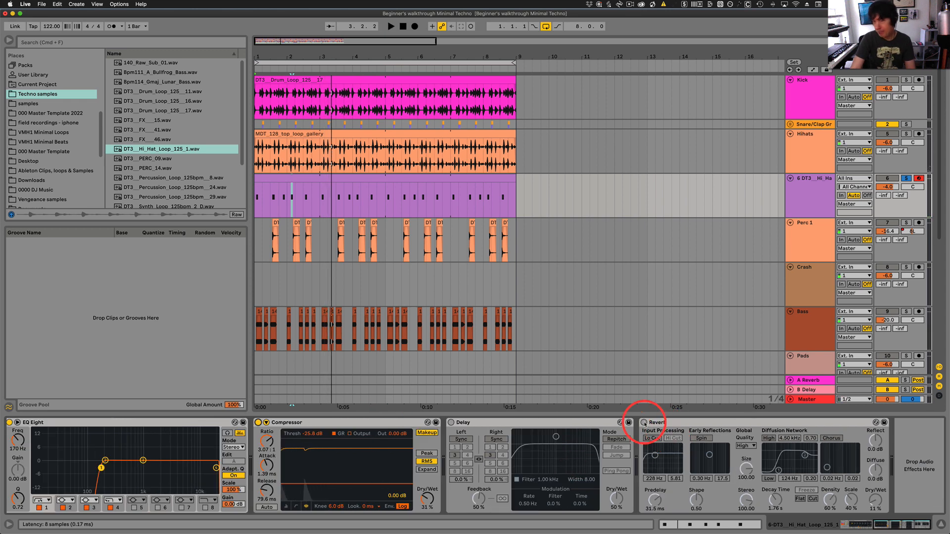
{"action": "left_click", "coordinate": [644, 423]}
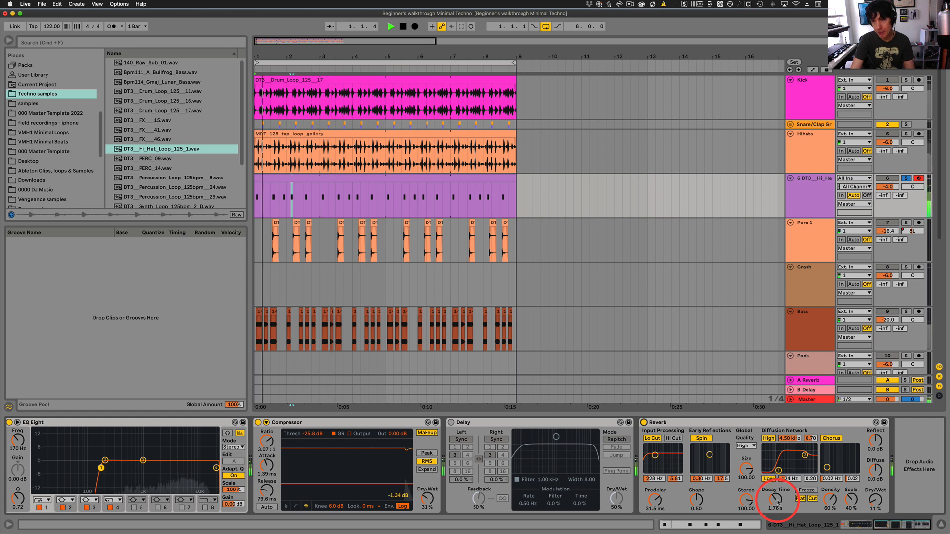
{"action": "left_click_drag", "start_coordinate": [775, 502], "coordinate": [775, 507]}
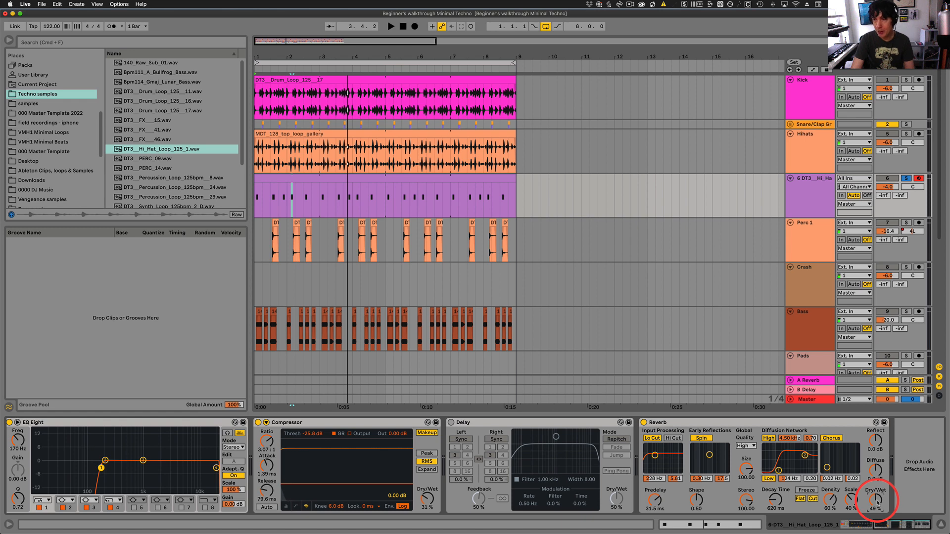
{"action": "key", "text": "space"}
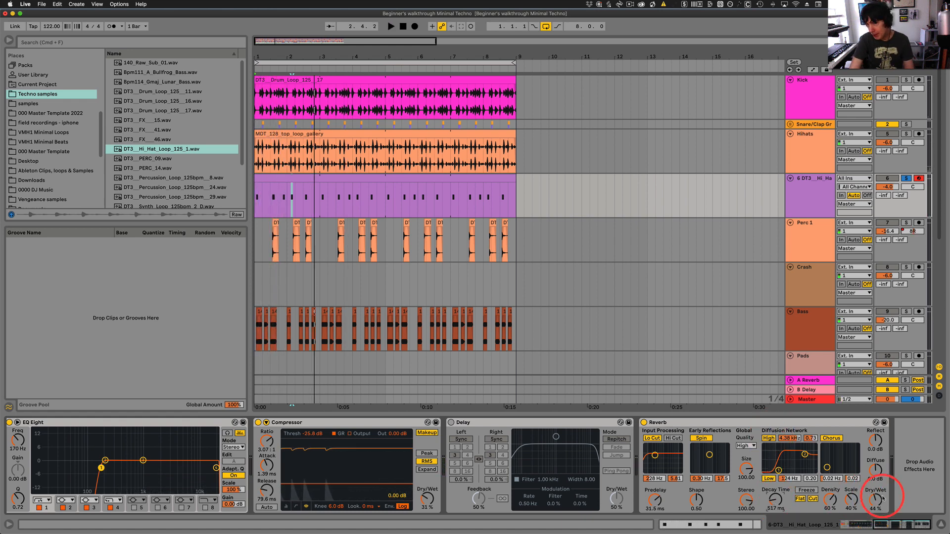
{"action": "key", "text": "space"}
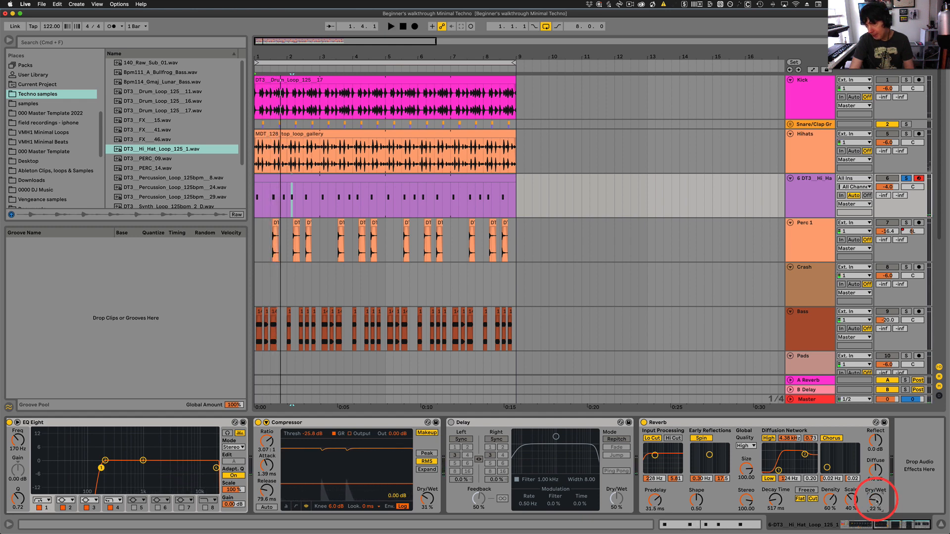
{"action": "key", "text": "space"}
{"action": "left_click_drag", "start_coordinate": [876, 500], "coordinate": [879, 499]}
{"action": "key", "text": "space"}
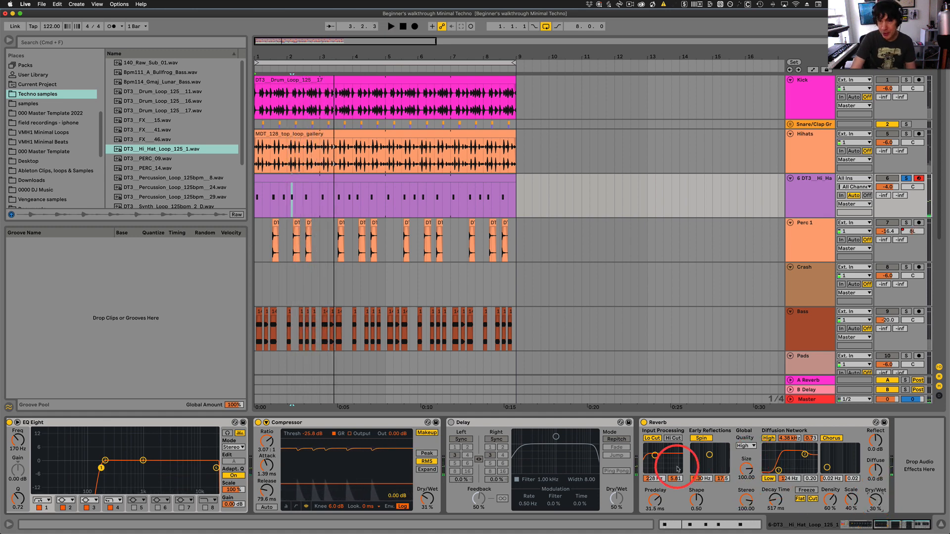
Turn on the hi-hat's Delay with both sides at 2 sixteenths, feedback 4.5% and dry/wet 18%.
{"action": "left_click", "coordinate": [450, 423]}
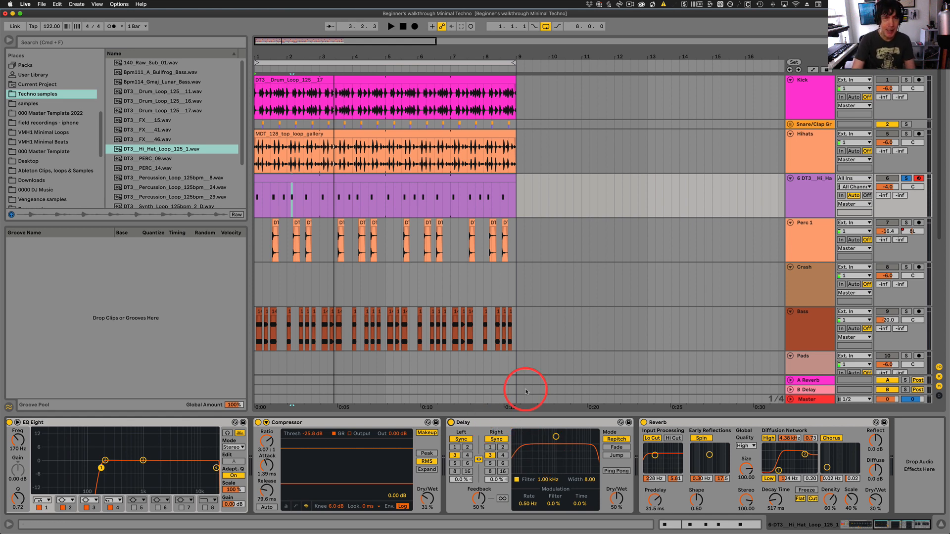
{"action": "key", "text": "space"}
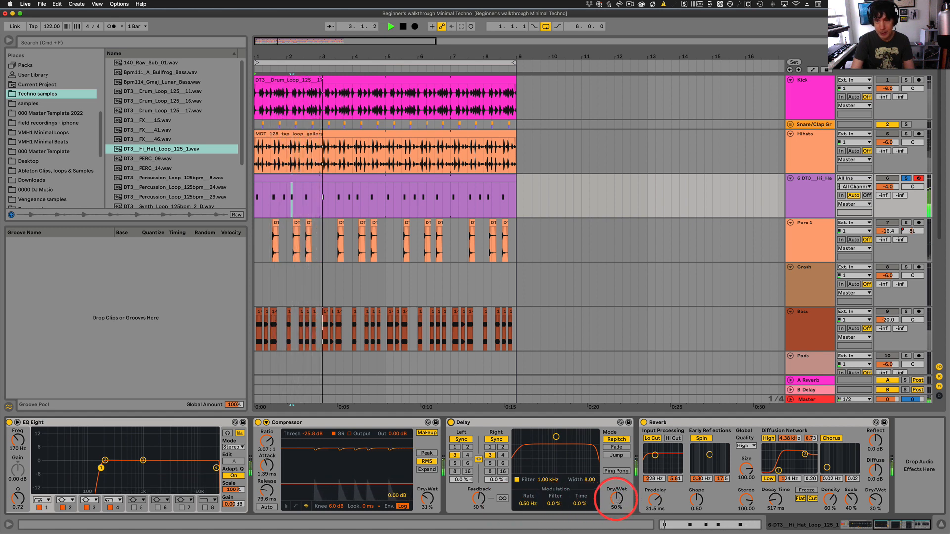
{"action": "left_click_drag", "start_coordinate": [616, 499], "coordinate": [616, 501]}
{"action": "left_click", "coordinate": [502, 448]}
{"action": "key", "text": "space"}
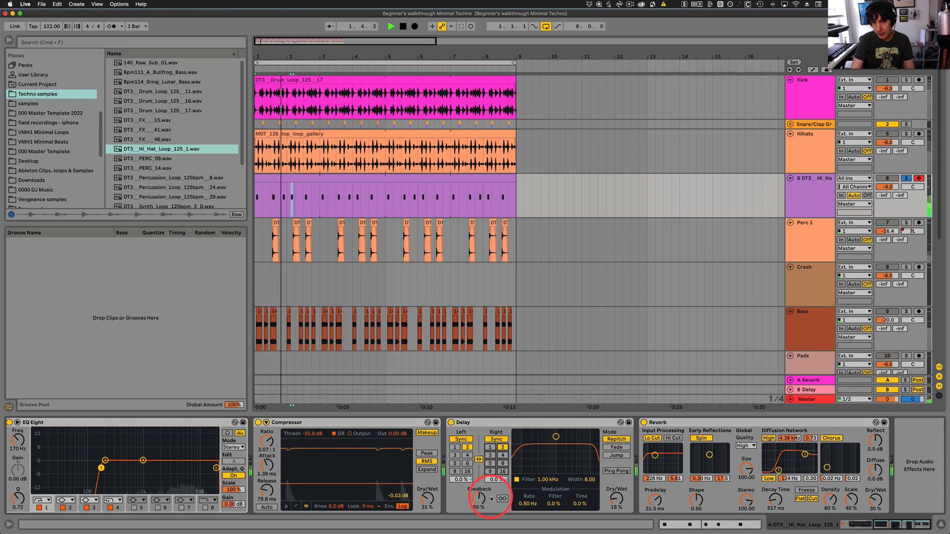
{"action": "key", "text": "space"}
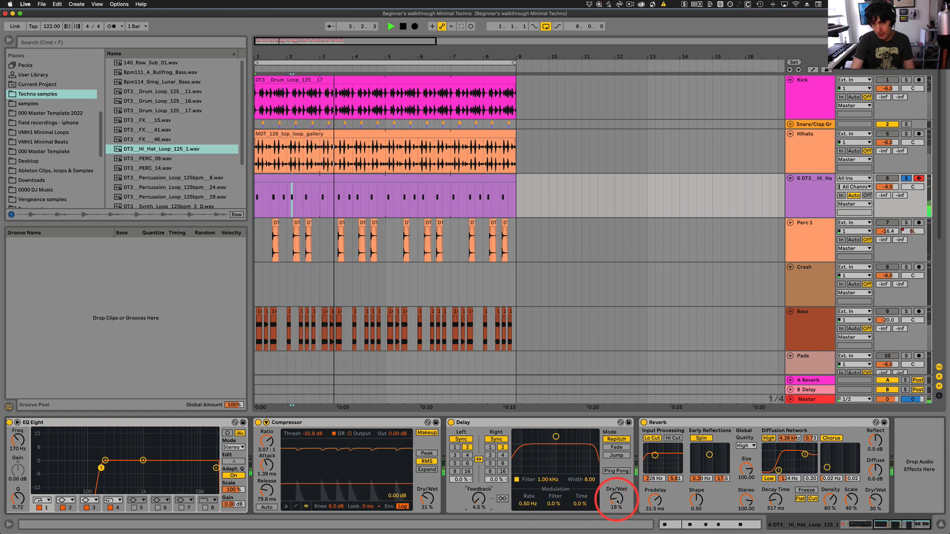
Reduce the Delay's dry/wet to 9.5% while playing the soloed hi-hat.
{"action": "key", "text": "space"}
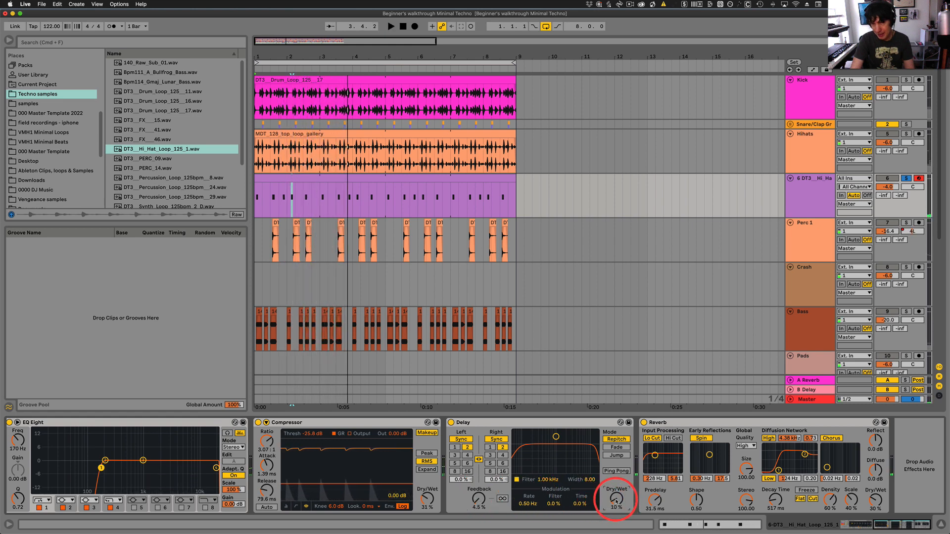
{"action": "key", "text": "space"}
{"action": "left_click_drag", "start_coordinate": [615, 500], "coordinate": [616, 501]}
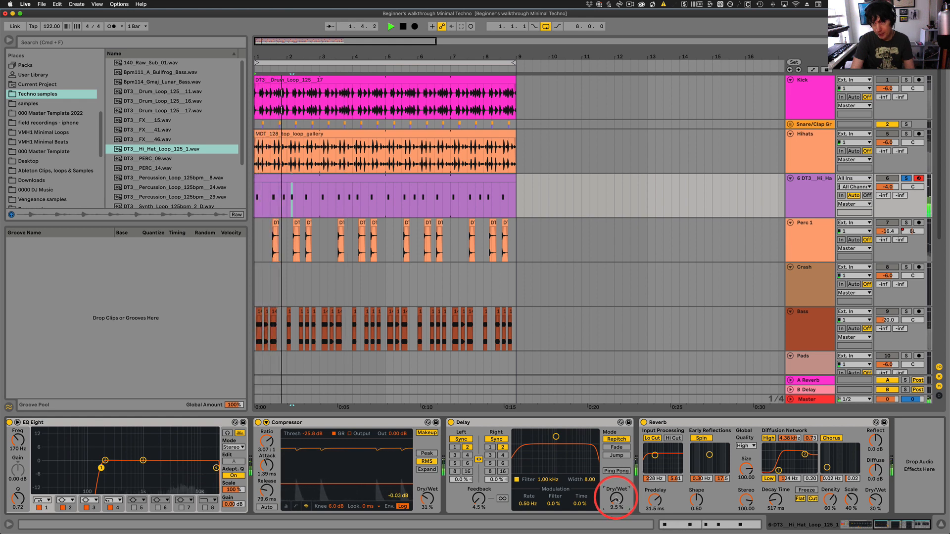
{"action": "key", "text": "space"}
Unsolo the hi-hat track and set the Delay's dry/wet to 10% while the full mix plays.
{"action": "left_click", "coordinate": [906, 179]}
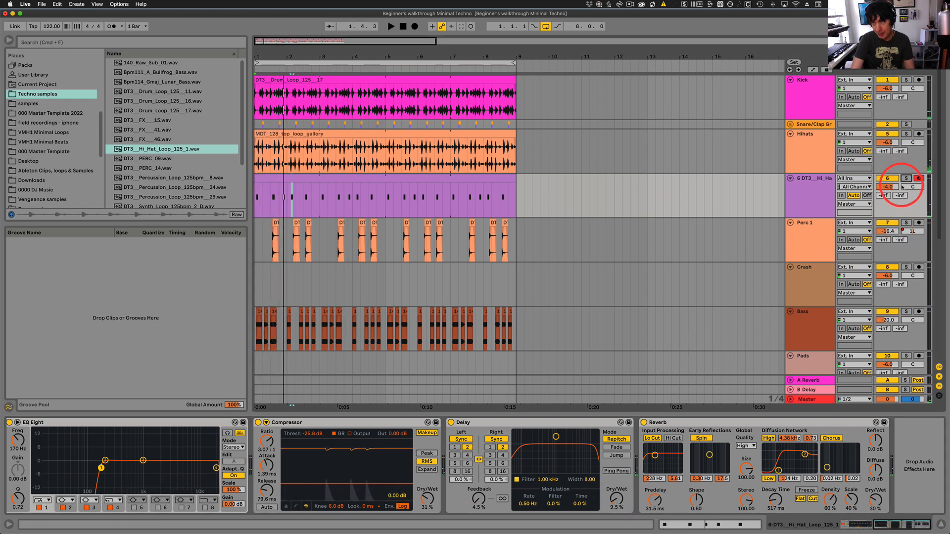
{"action": "key", "text": "space"}
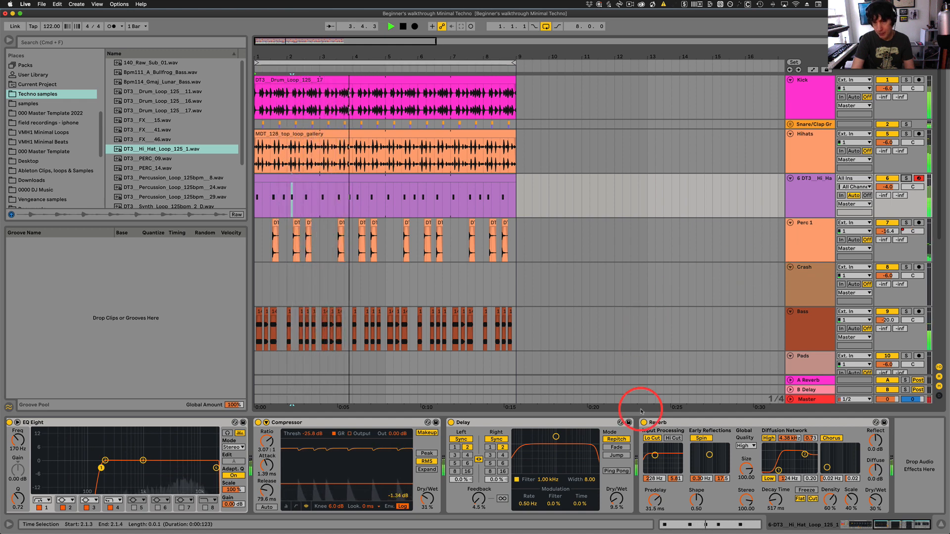
{"action": "left_click_drag", "start_coordinate": [615, 503], "coordinate": [616, 504]}
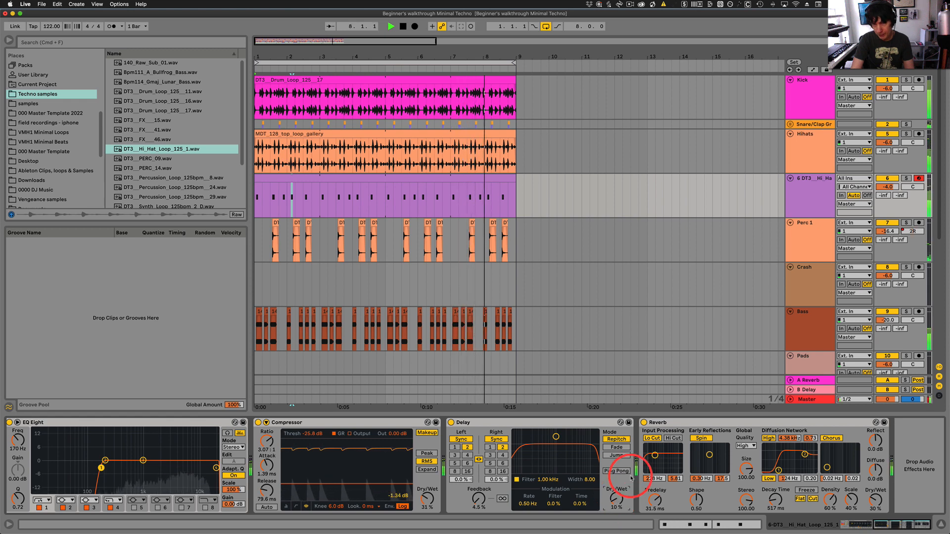
{"action": "key", "text": "space"}
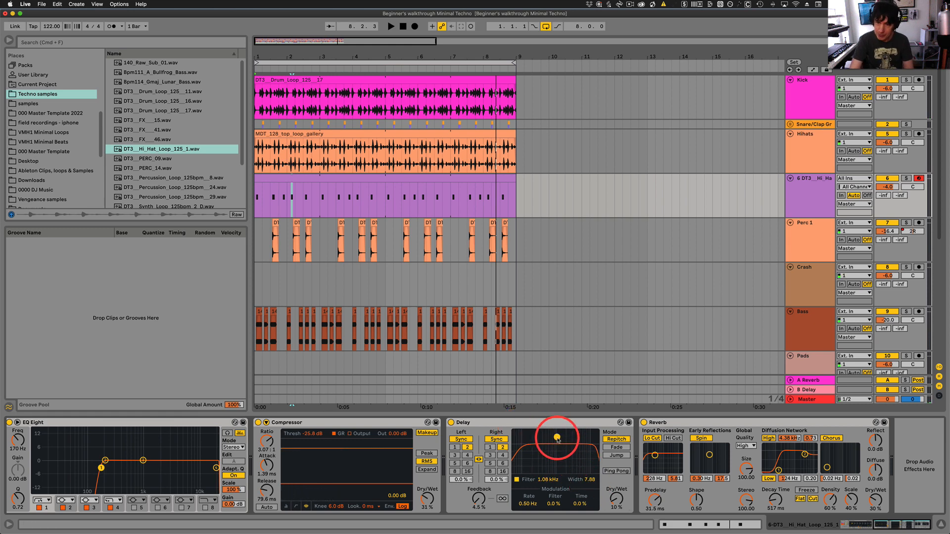
Set the Delay's filter to 1.61 kHz with a width of 4.08, and audition the hi-hat in the mix and soloed.
{"action": "left_click_drag", "start_coordinate": [557, 439], "coordinate": [561, 453]}
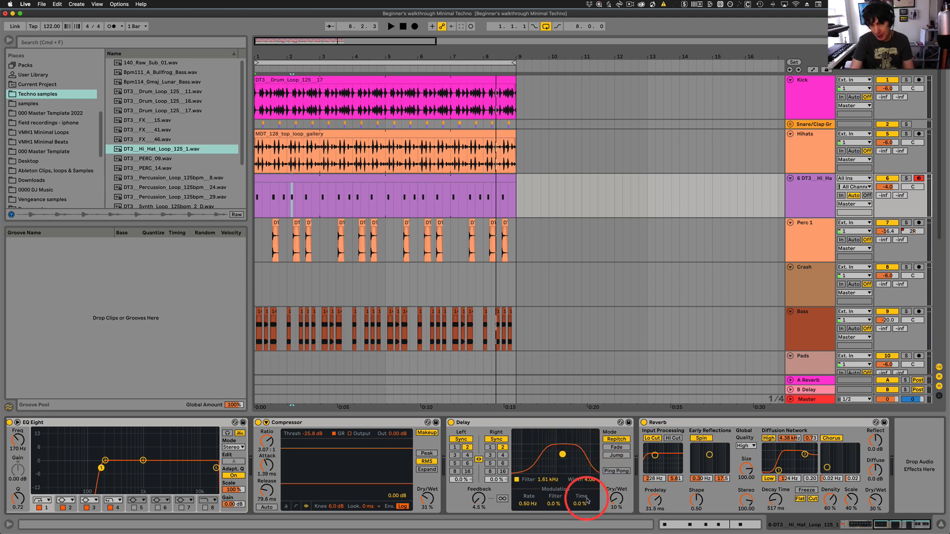
{"action": "key", "text": "space"}
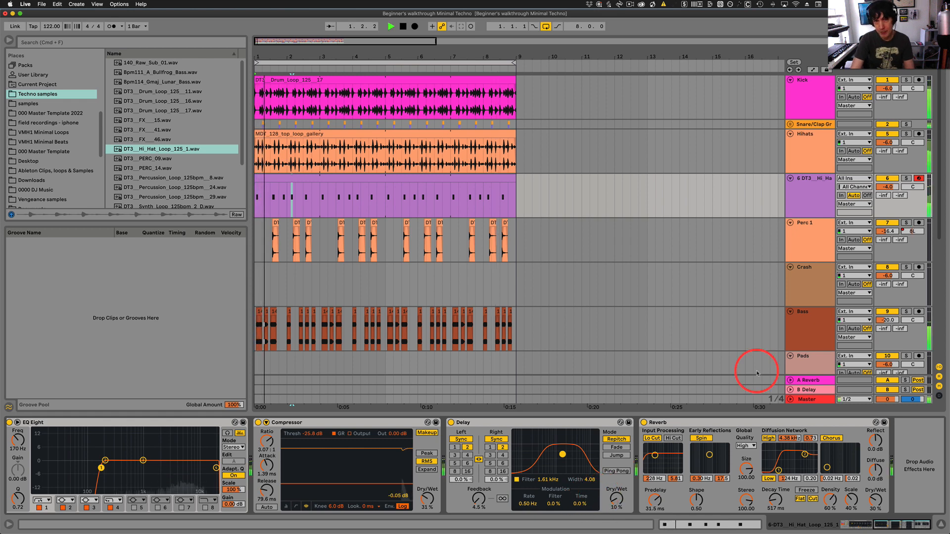
{"action": "left_click", "coordinate": [907, 179]}
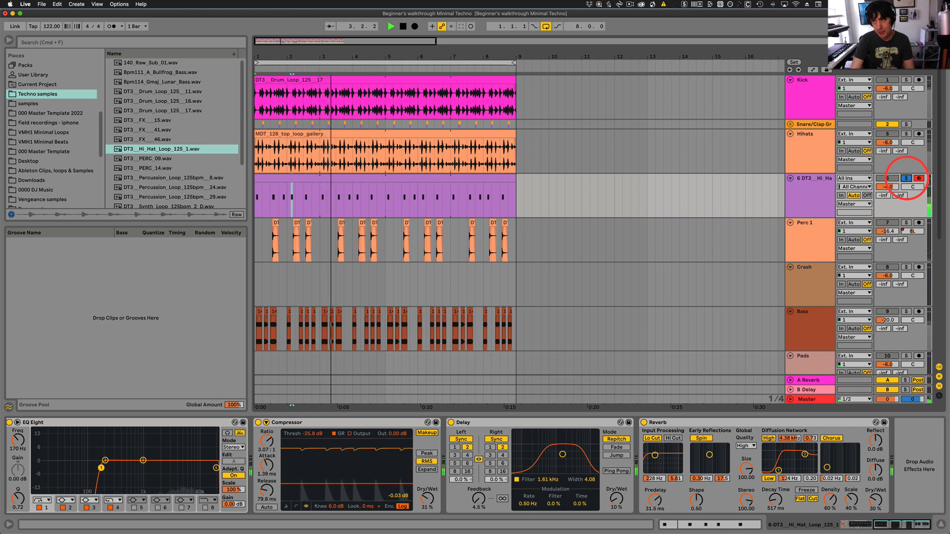
{"action": "left_click", "coordinate": [907, 179]}
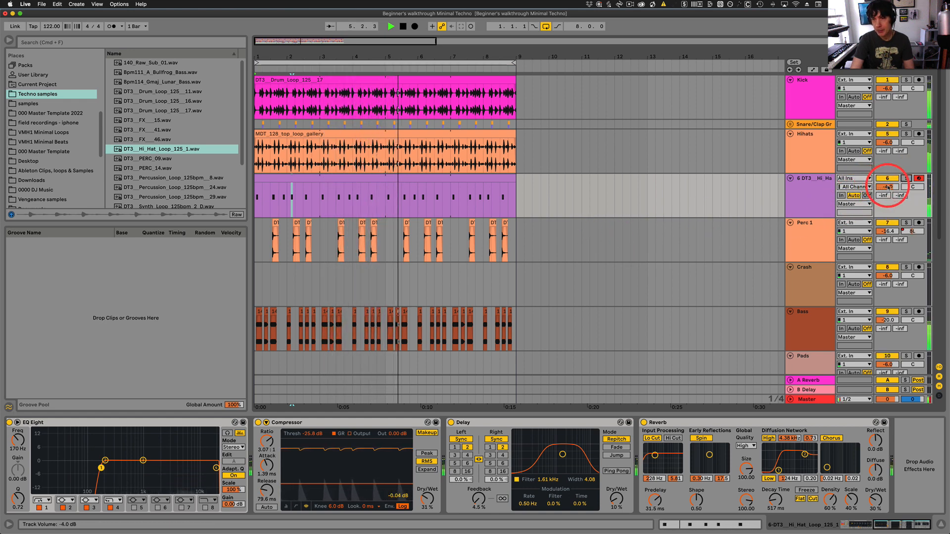
{"action": "key", "text": "space"}
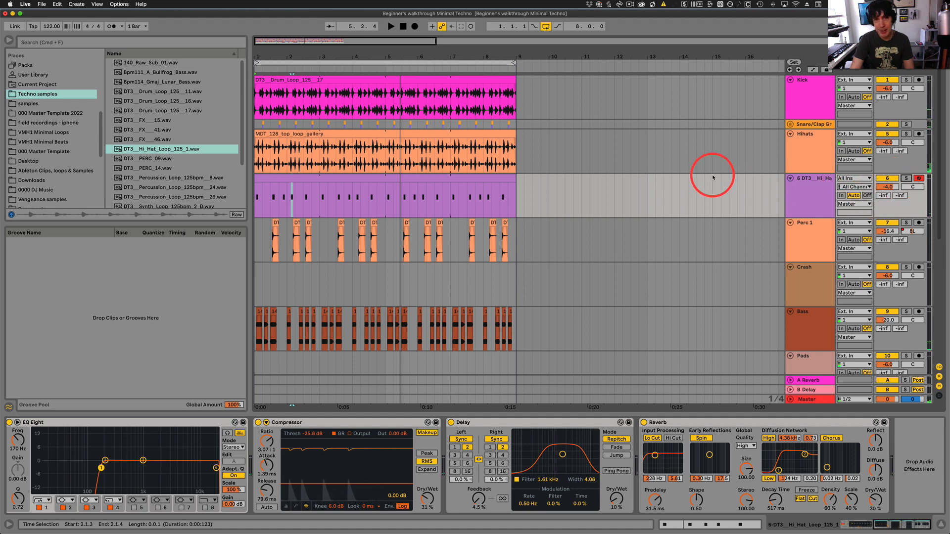
Disarm the hi-hat track and lower its volume to -11.7 dB while the full mix plays.
{"action": "left_click", "coordinate": [919, 179]}
{"action": "key", "text": "space"}
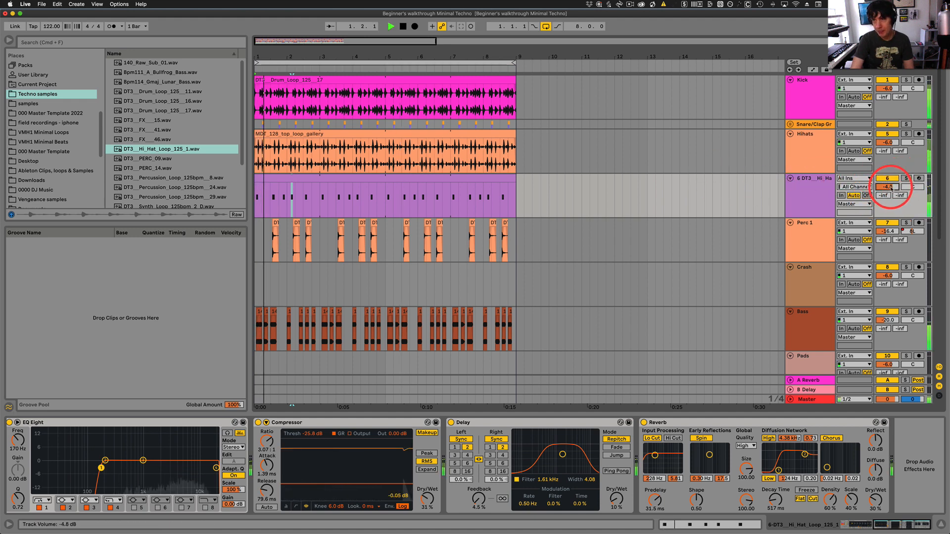
{"action": "mouse_move", "coordinate": [891, 189]}
{"action": "left_mouse_down"}
{"action": "mouse_move", "coordinate": [891, 198]}
{"action": "mouse_move", "coordinate": [890, 187]}
{"action": "left_mouse_up"}
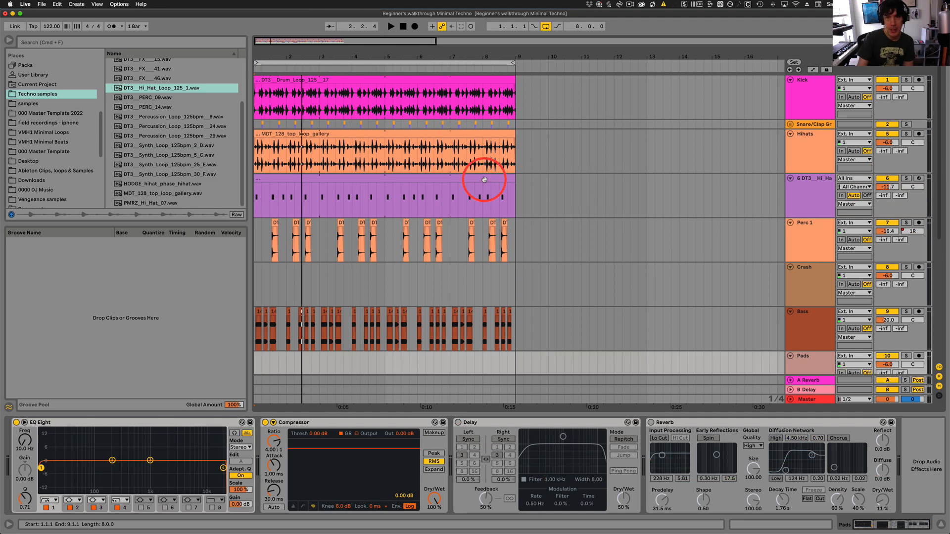
Check the hi-hat MIDI clip's notes, move the clip to start at bar 9, and place the insert point at bar 1.
{"action": "double_click", "coordinate": [487, 188]}
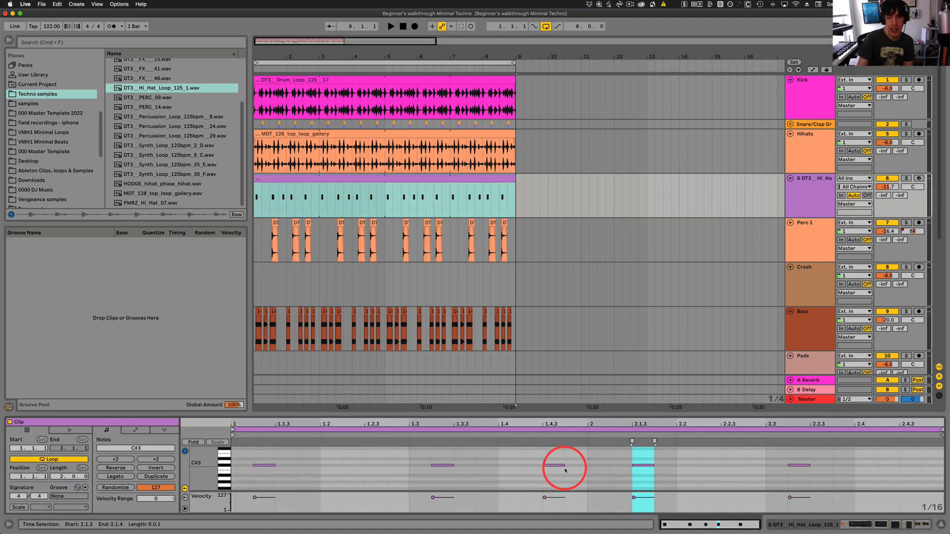
{"action": "left_click", "coordinate": [518, 201]}
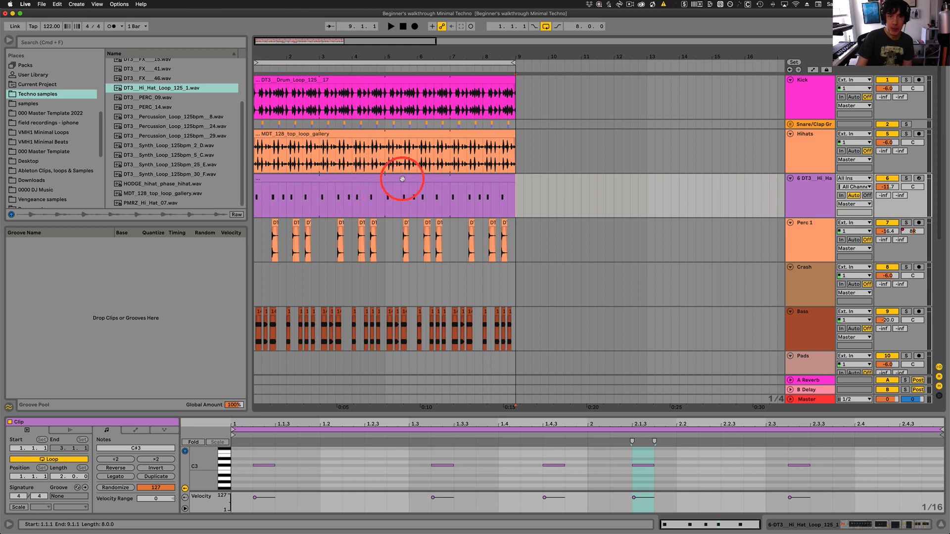
{"action": "left_click_drag", "start_coordinate": [375, 180], "coordinate": [631, 197]}
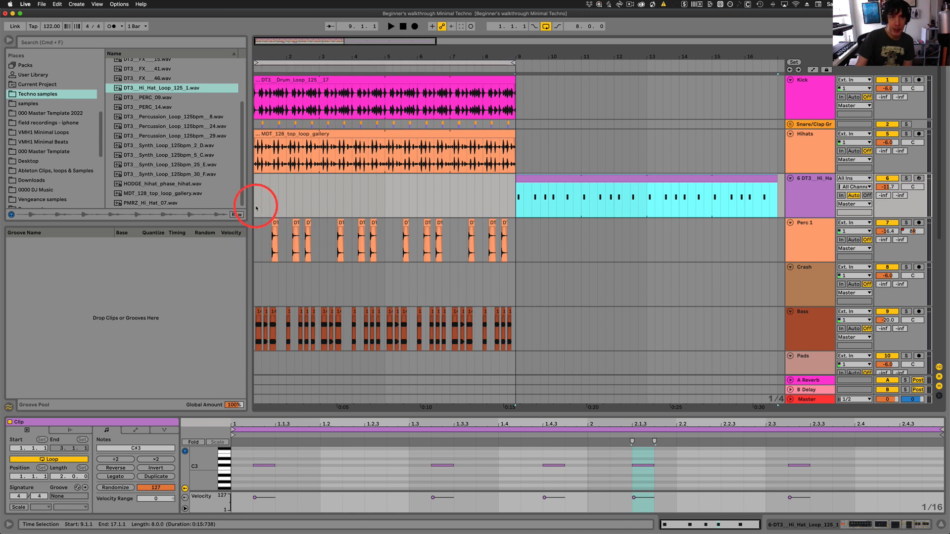
{"action": "left_click", "coordinate": [257, 208]}
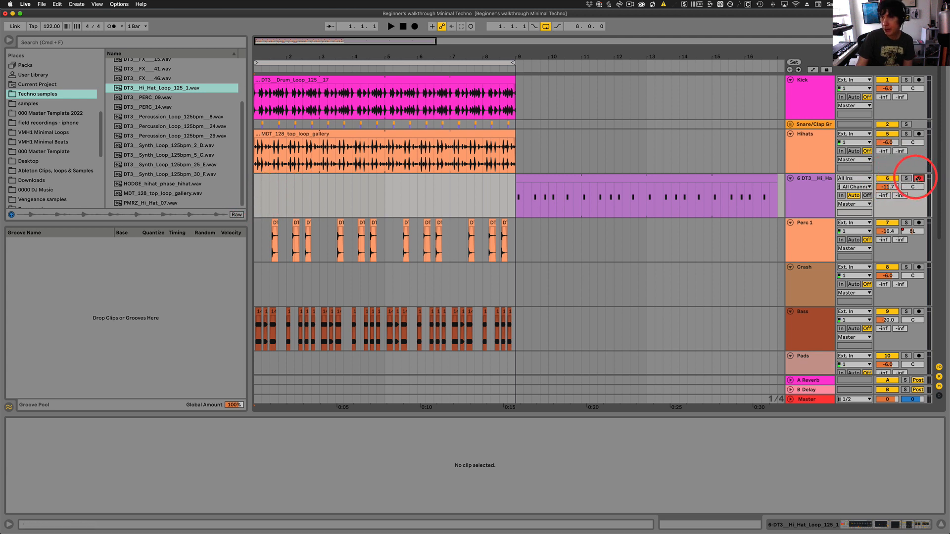
Select the hi-hat track to show its devices and raise its volume to -5.5 dB.
{"action": "left_click", "coordinate": [816, 178]}
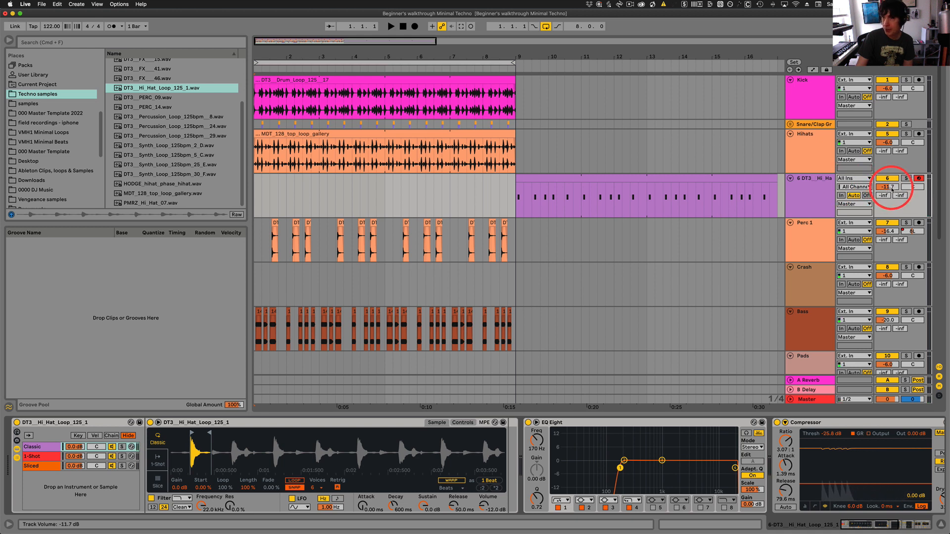
{"action": "left_click_drag", "start_coordinate": [892, 190], "coordinate": [892, 189]}
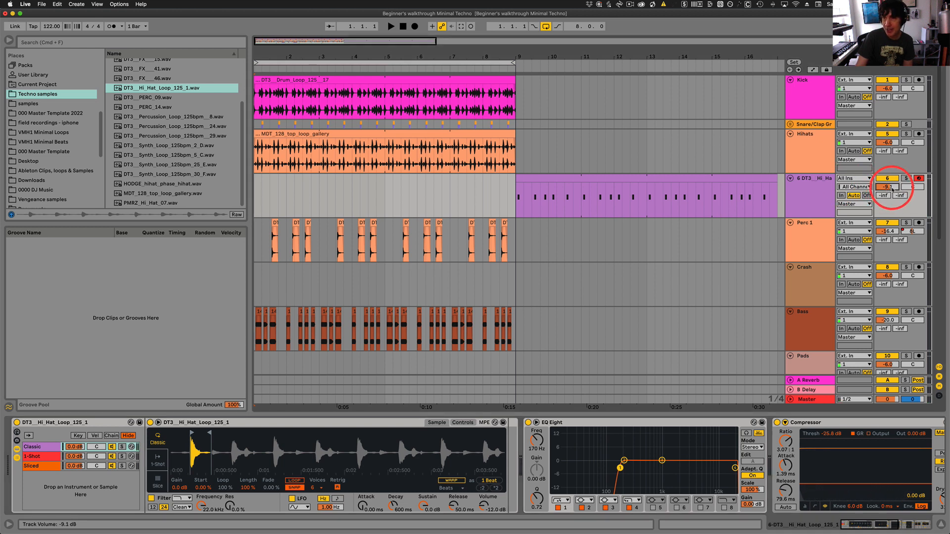
{"action": "left_click_drag", "start_coordinate": [893, 189], "coordinate": [893, 189]}
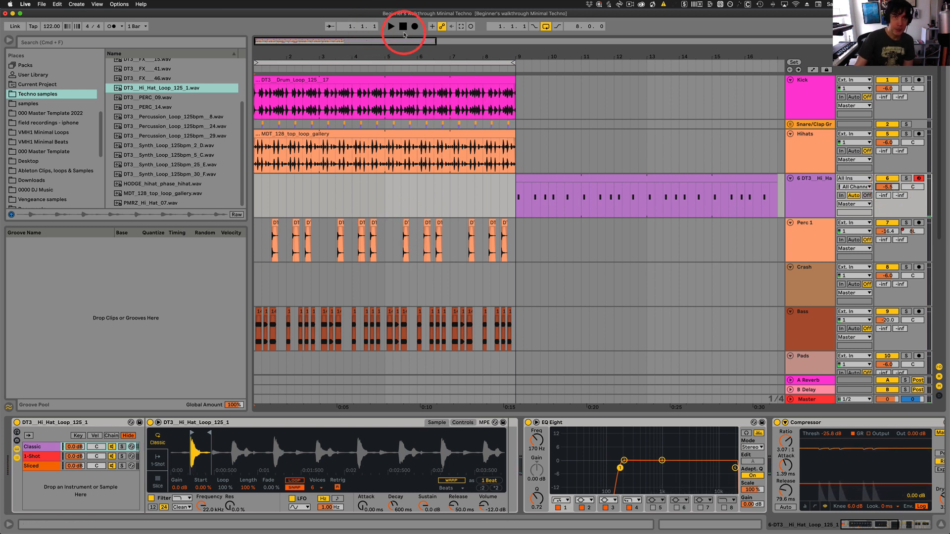
Turn on the metronome with a 1 Bar count-in and record a new hi-hat pattern across the first eight bars.
{"action": "left_click", "coordinate": [117, 27]}
{"action": "left_click", "coordinate": [121, 28]}
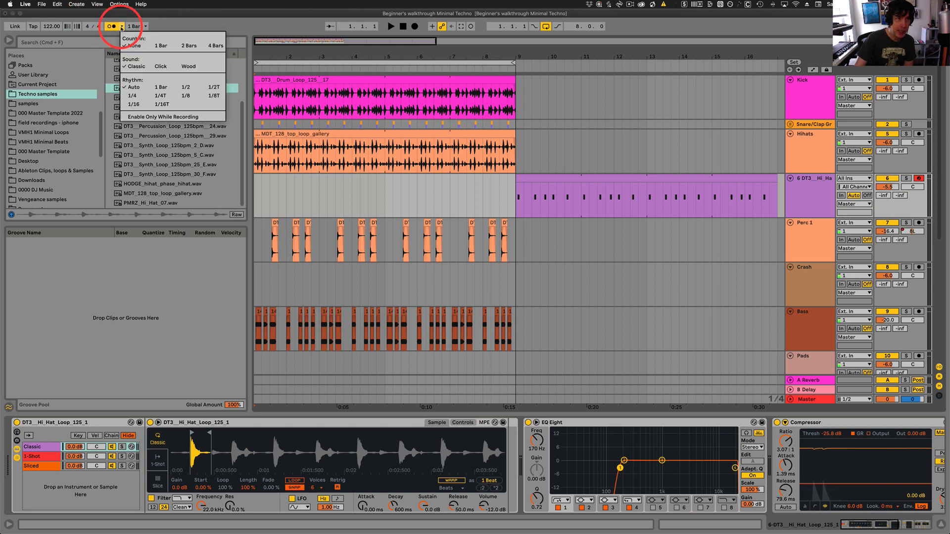
{"action": "left_click", "coordinate": [164, 47]}
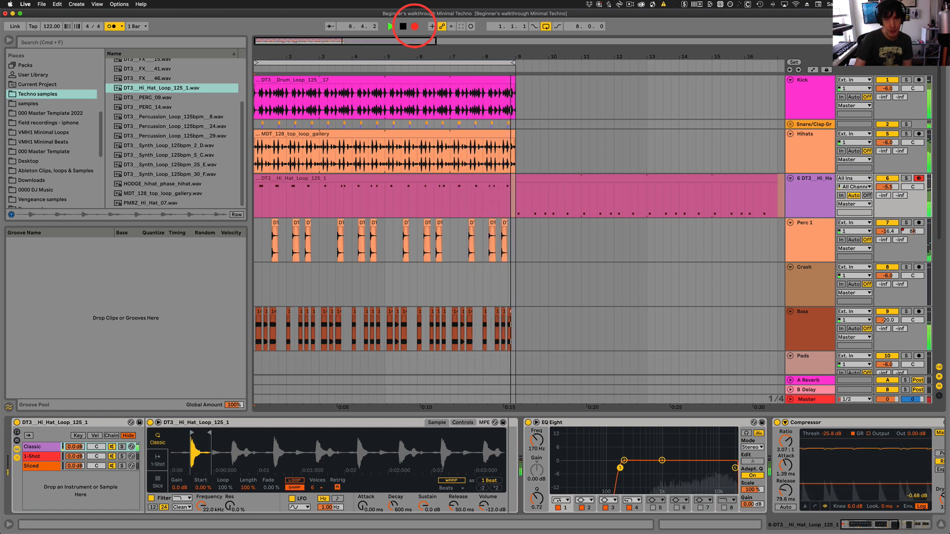
{"action": "key", "text": "space"}
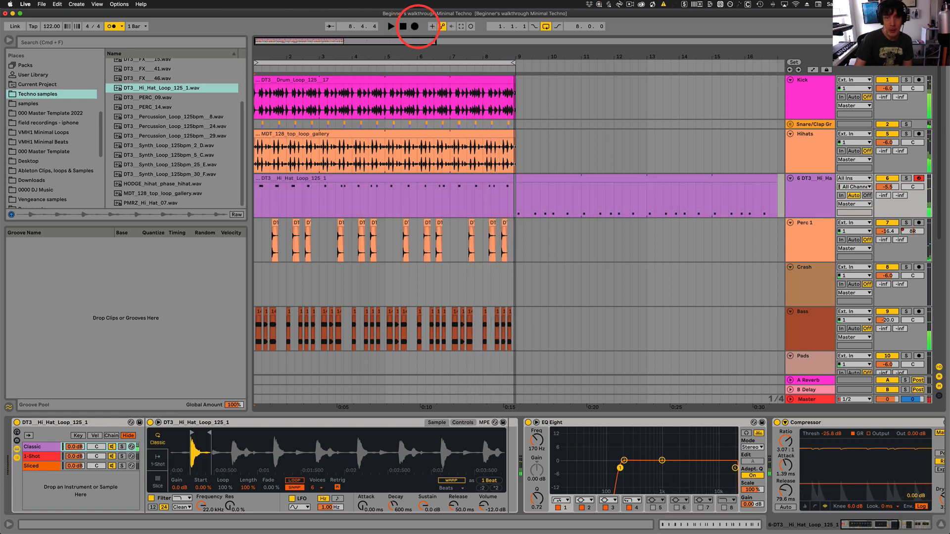
Open the recorded hi-hat clip and quantize its C4 notes from 1.3.3 through bar 8 to 1/16, adjusting note starts by 90%.
{"action": "left_click", "coordinate": [343, 179]}
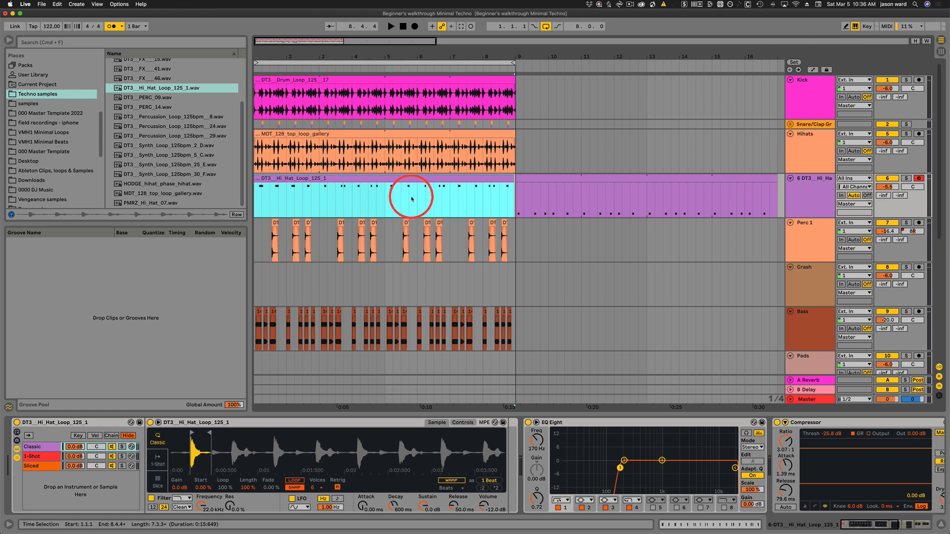
{"action": "double_click", "coordinate": [282, 178]}
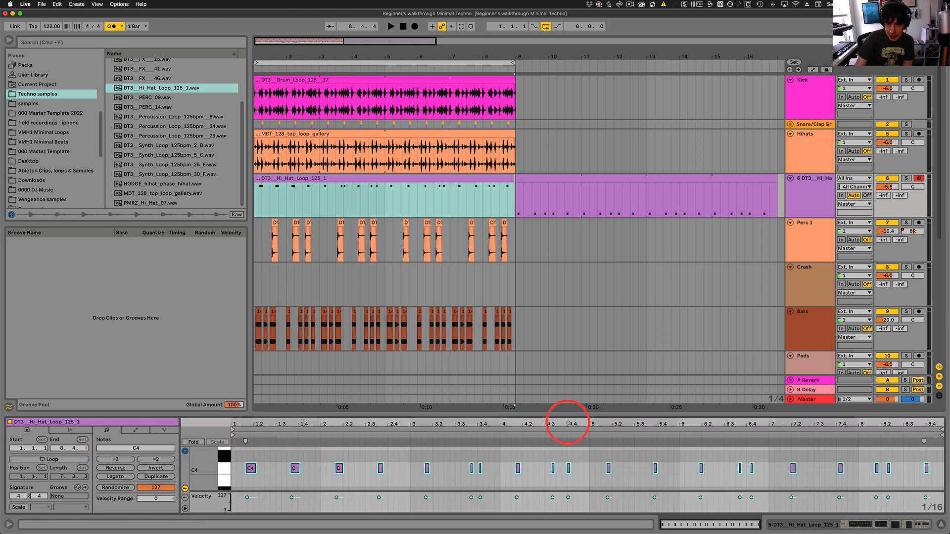
{"action": "scroll", "coordinate": [566, 417], "scroll_direction": "up", "scroll_amount": 5}
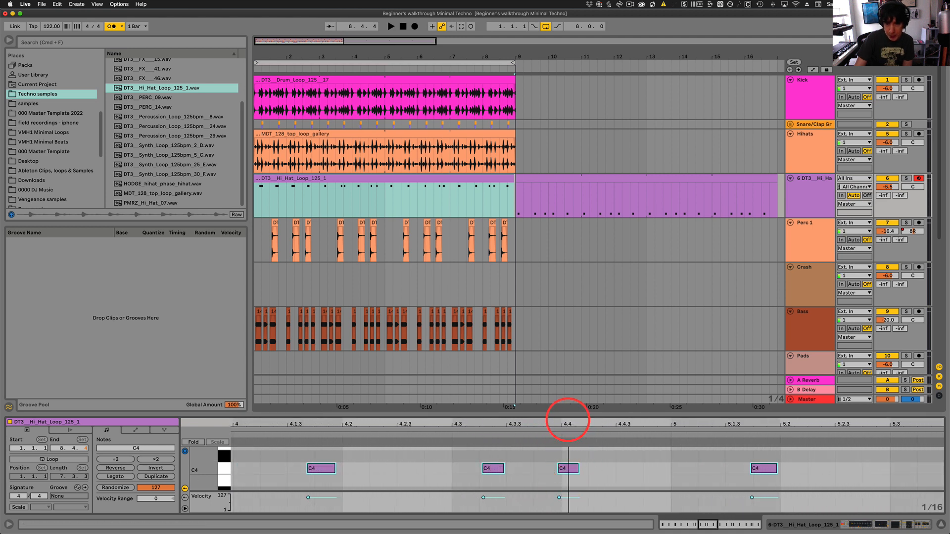
{"action": "scroll", "coordinate": [567, 420], "scroll_direction": "down", "scroll_amount": 5}
{"action": "left_click", "coordinate": [579, 451]}
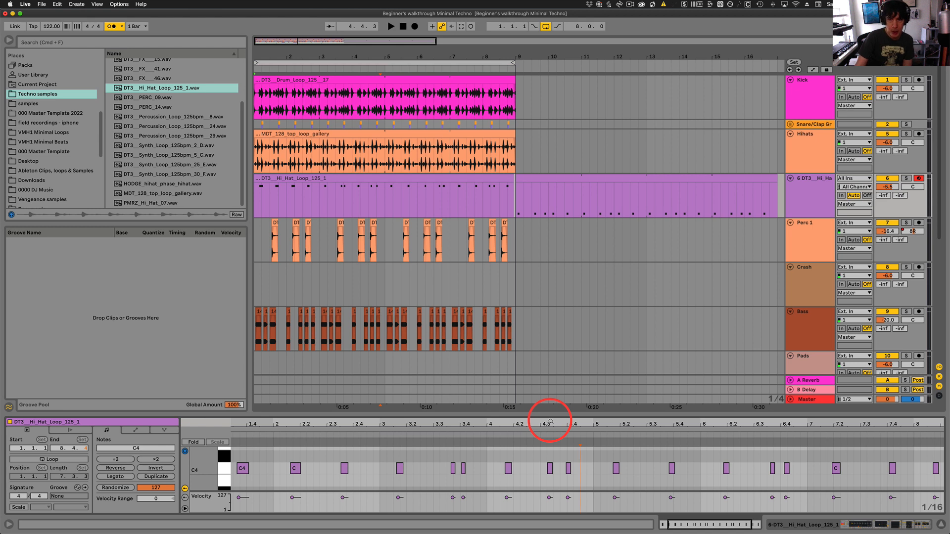
{"action": "left_click", "coordinate": [934, 469]}
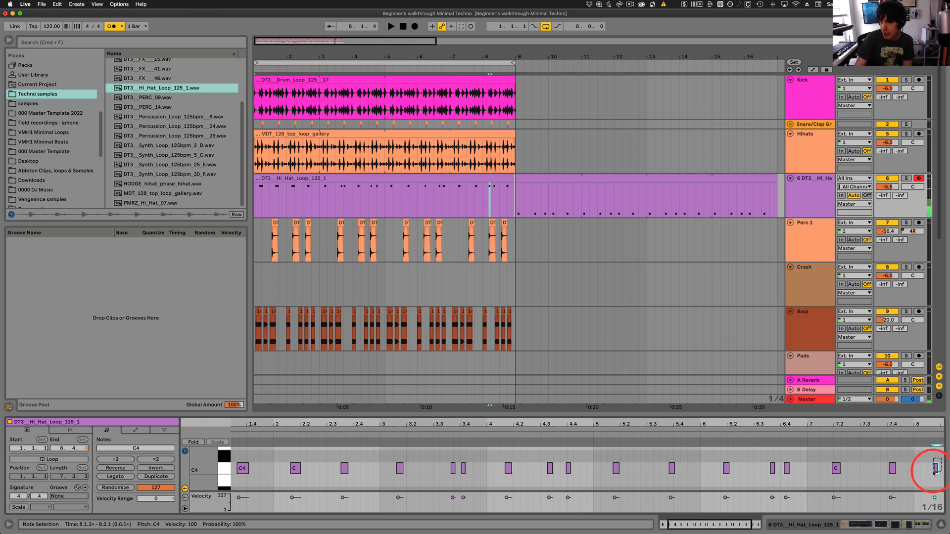
{"action": "left_click_drag", "start_coordinate": [940, 458], "coordinate": [127, 499]}
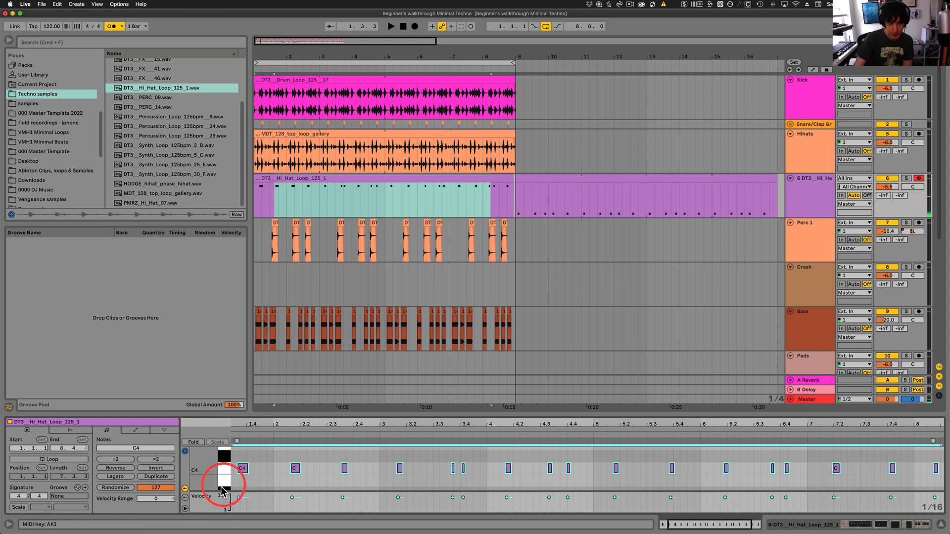
{"action": "right_click", "coordinate": [244, 471]}
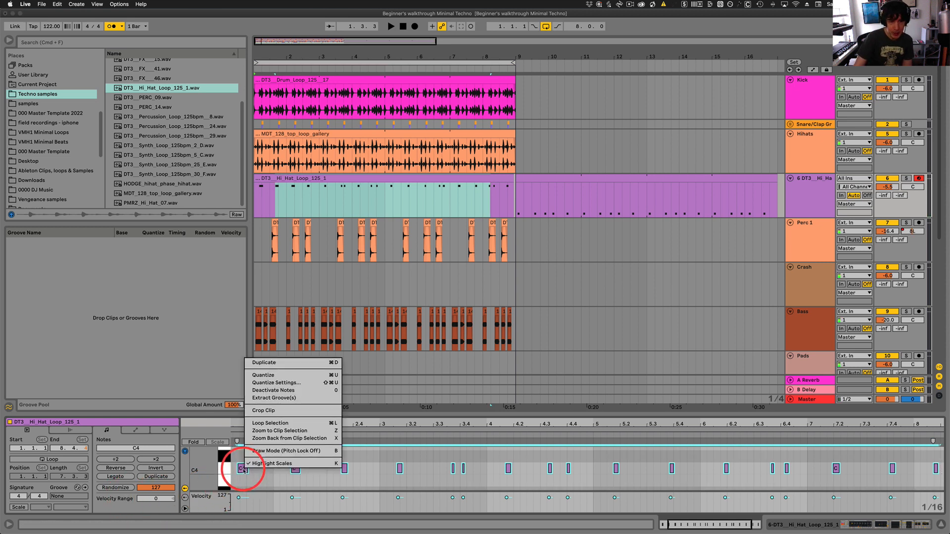
{"action": "left_click", "coordinate": [274, 382]}
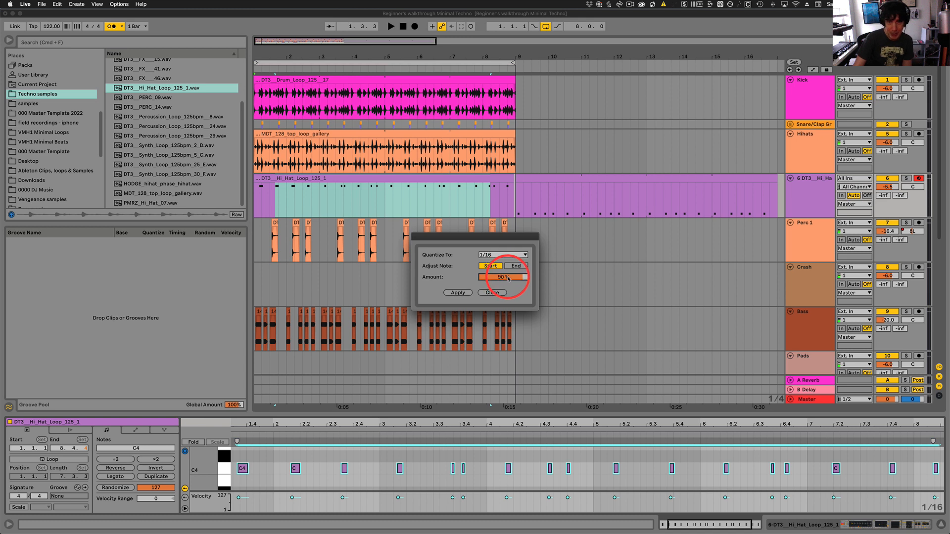
{"action": "left_click", "coordinate": [457, 293]}
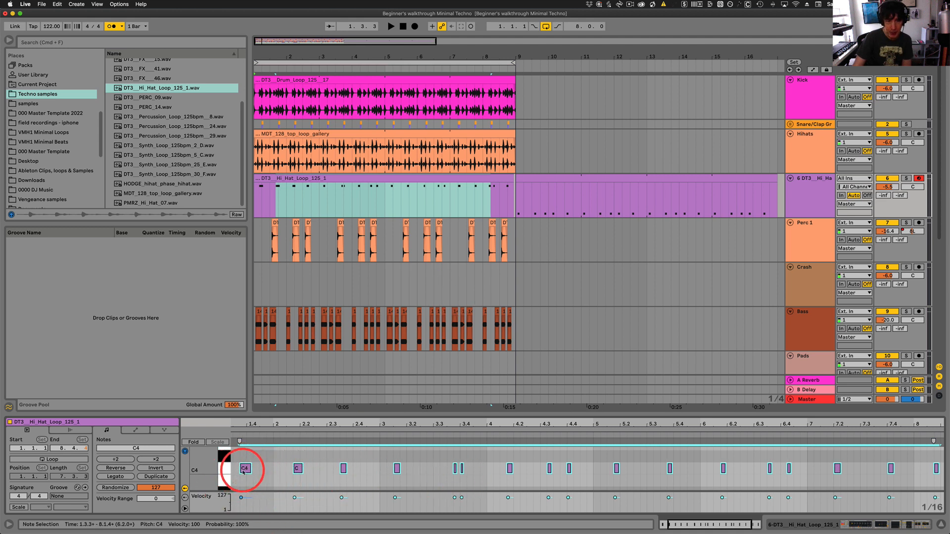
Turn off the metronome, play back the quantized hi-hat pattern in the mix, and select the recorded clip.
{"action": "key", "text": "space"}
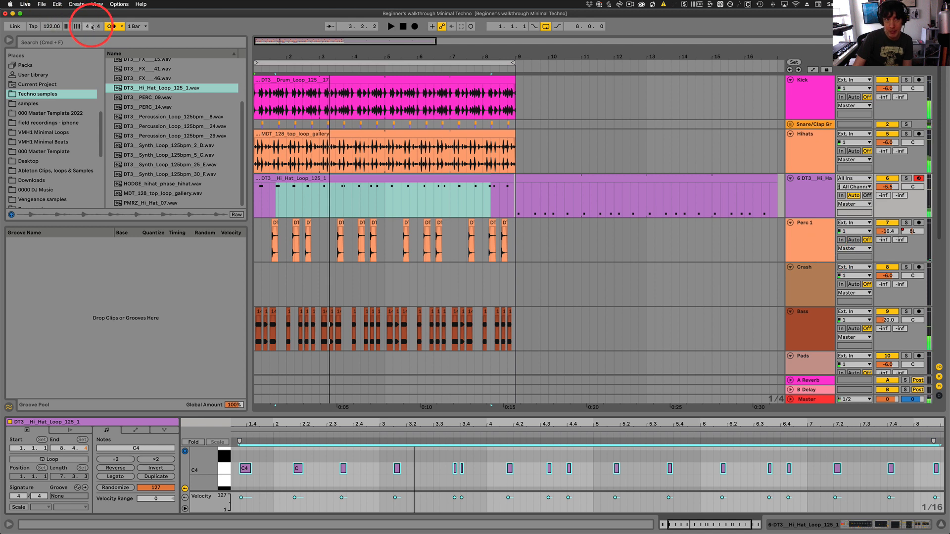
{"action": "left_click", "coordinate": [111, 26]}
{"action": "key", "text": "space"}
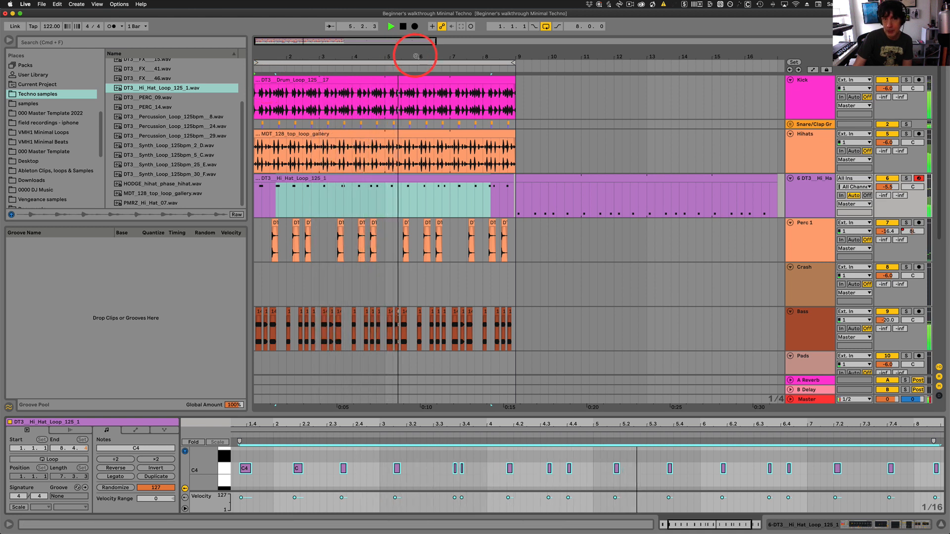
{"action": "key", "text": "space"}
{"action": "left_click", "coordinate": [392, 180]}
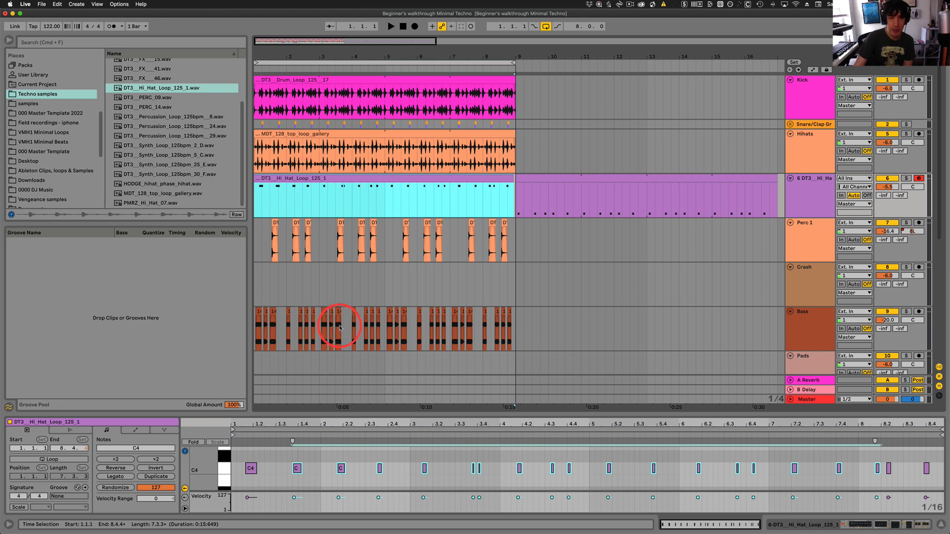
{"action": "scroll", "coordinate": [532, 320], "scroll_direction": "down", "scroll_amount": 5}
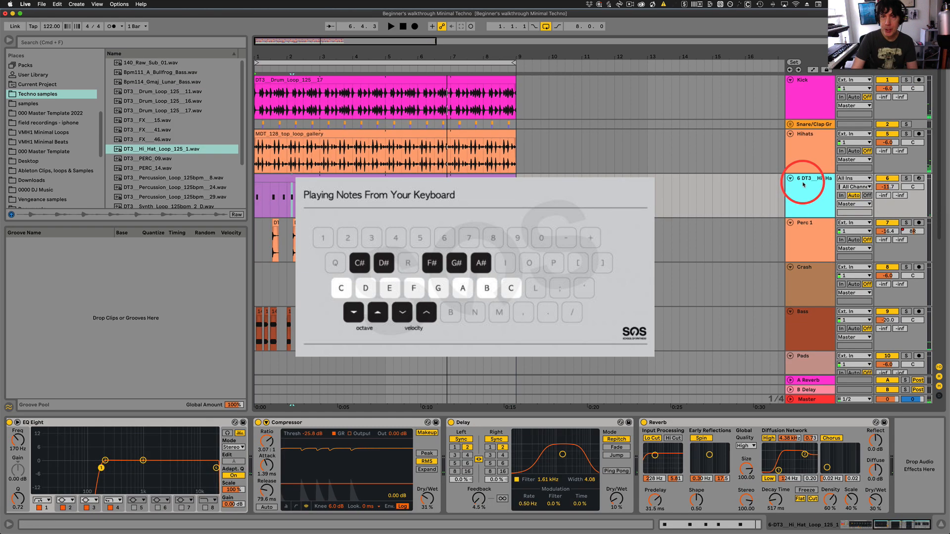
Look over the synth tracks in the arrangement and examine the hi-hat track's sampler settings.
{"action": "left_click", "coordinate": [803, 194]}
{"action": "scroll", "coordinate": [803, 198], "scroll_direction": "down", "scroll_amount": 10}
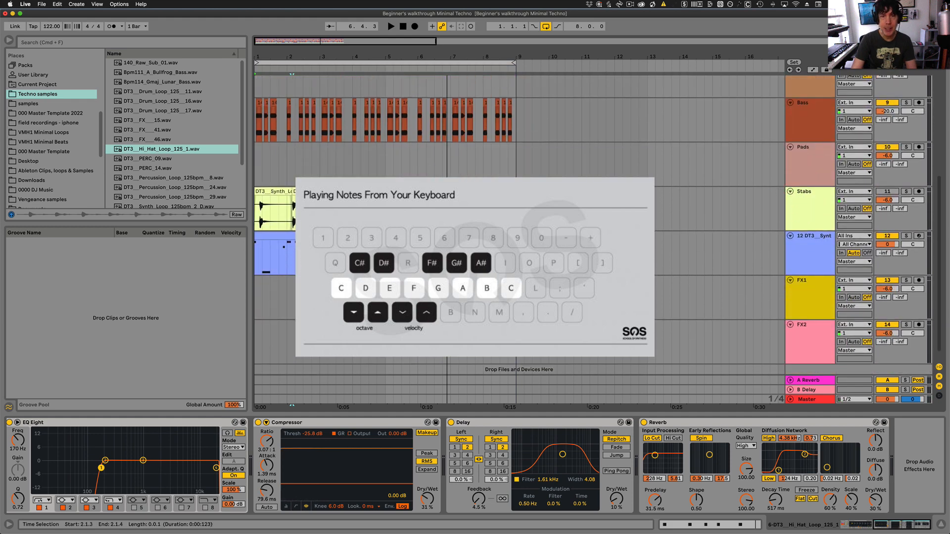
{"action": "left_click", "coordinate": [406, 262]}
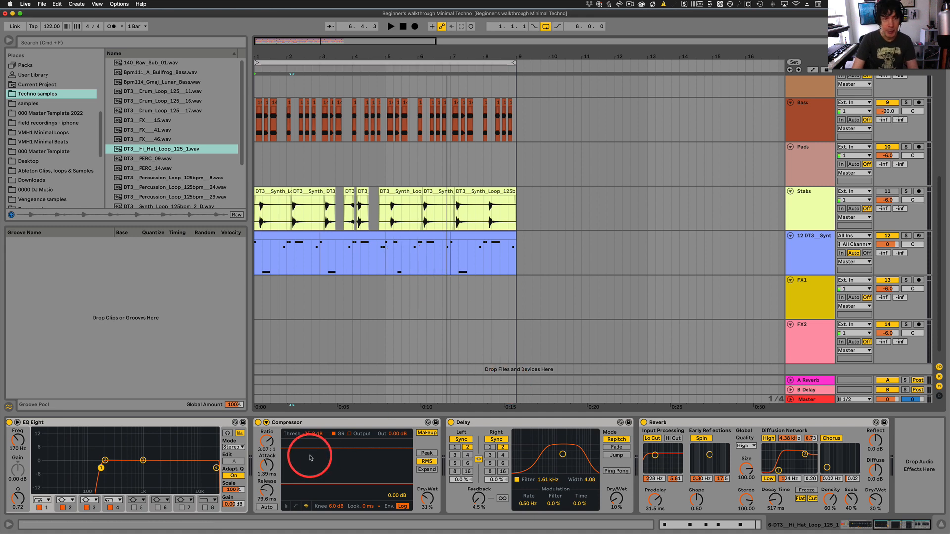
{"action": "scroll", "coordinate": [211, 445], "scroll_direction": "left", "scroll_amount": 10}
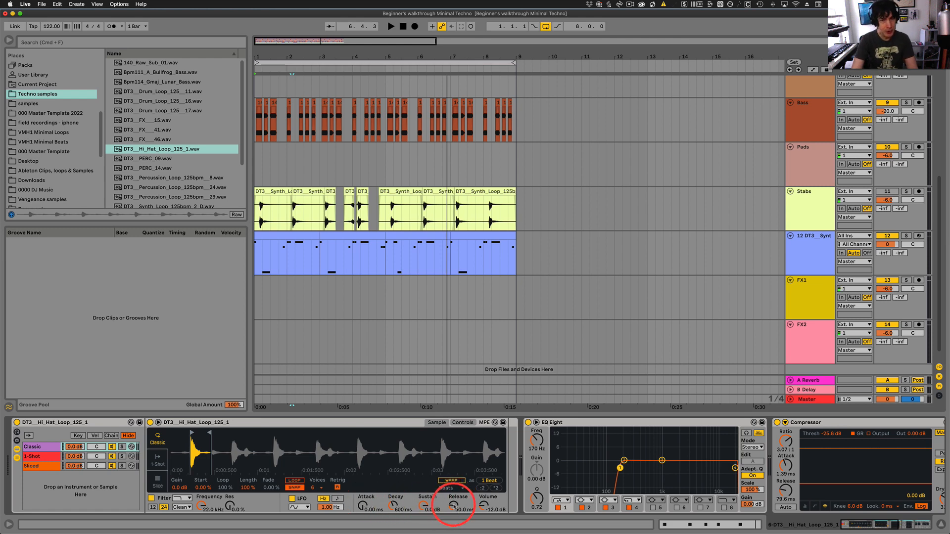
Look through the samples in the Techno samples folder and return to the synth MIDI track in the arrangement.
{"action": "left_click", "coordinate": [618, 297]}
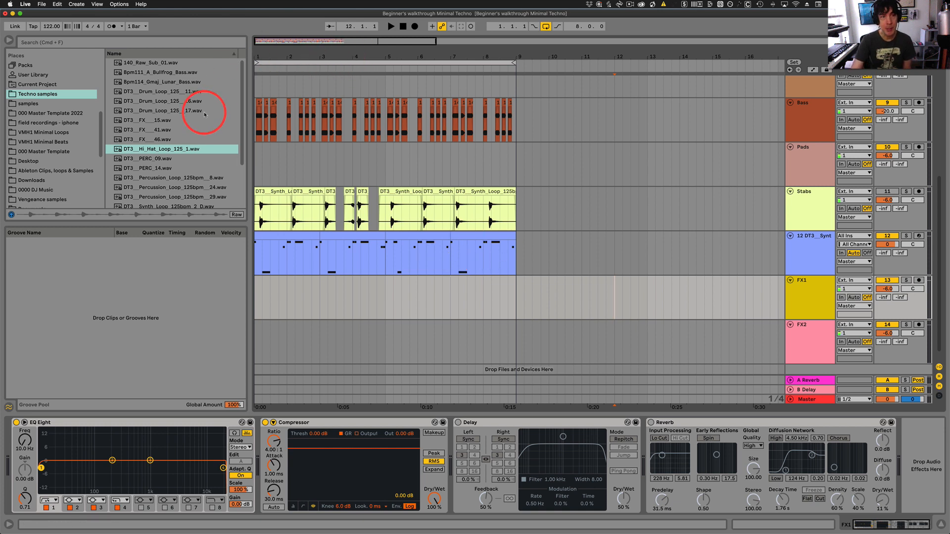
{"action": "scroll", "coordinate": [204, 114], "scroll_direction": "down", "scroll_amount": 5}
{"action": "scroll", "coordinate": [202, 115], "scroll_direction": "up", "scroll_amount": 5}
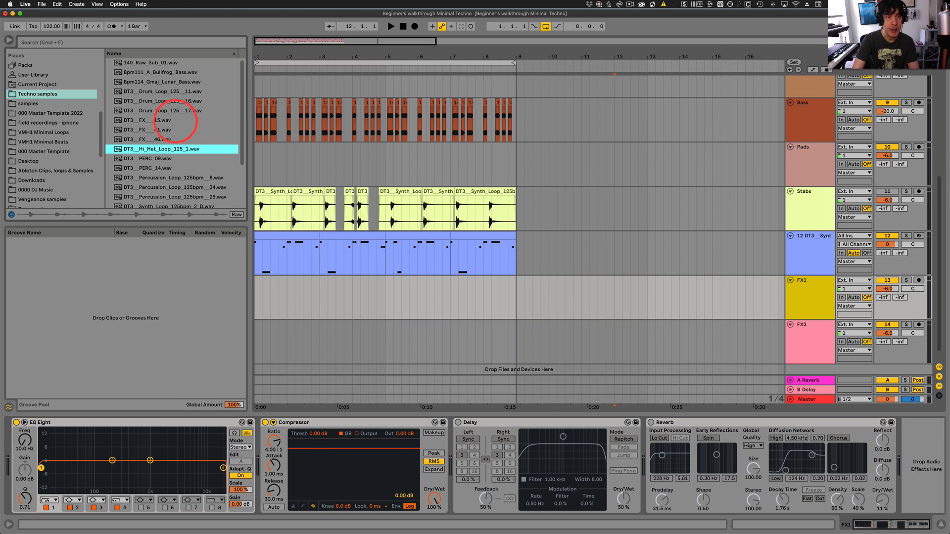
{"action": "scroll", "coordinate": [191, 142], "scroll_direction": "down", "scroll_amount": 3}
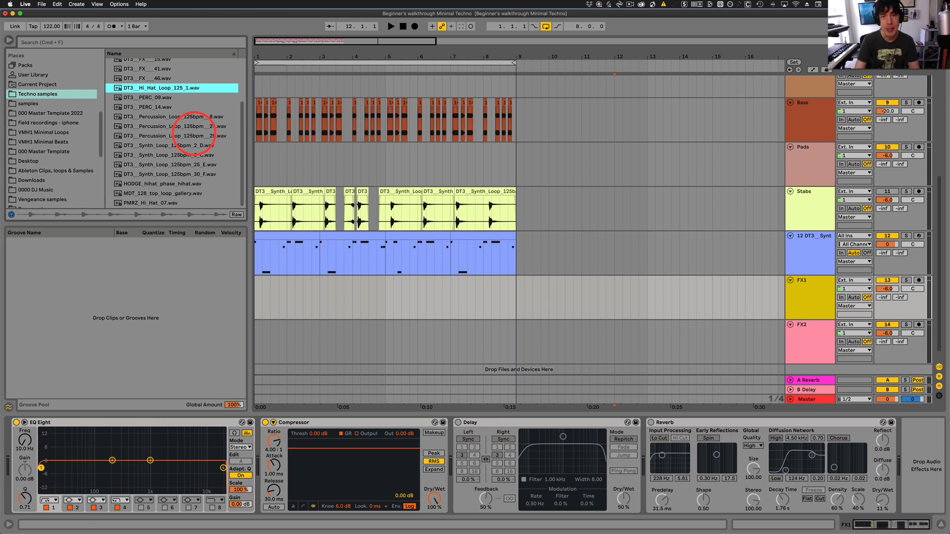
{"action": "right_click", "coordinate": [513, 260]}
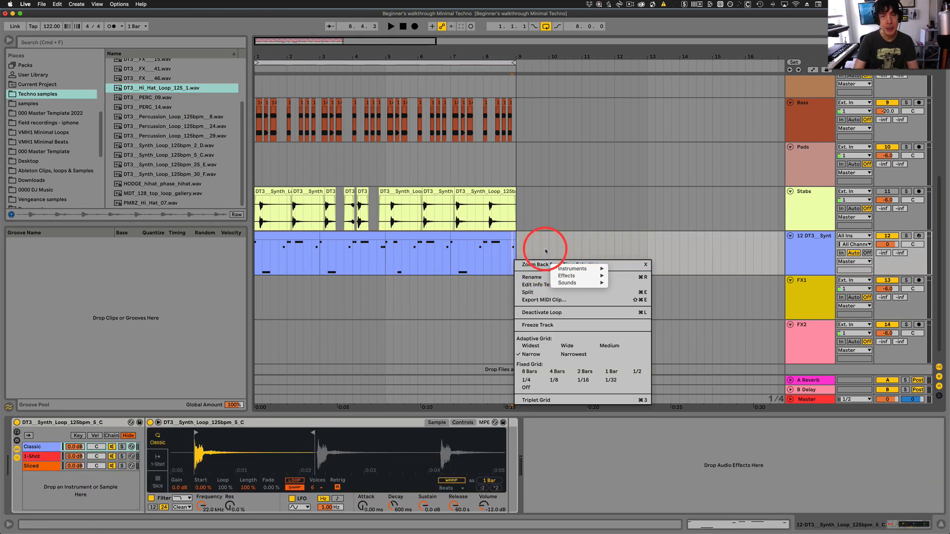
{"action": "left_click", "coordinate": [546, 251]}
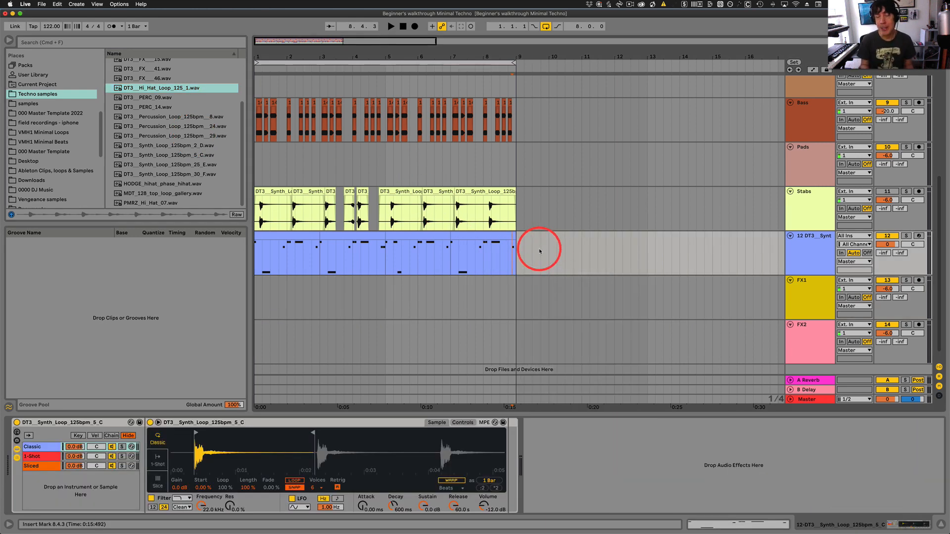